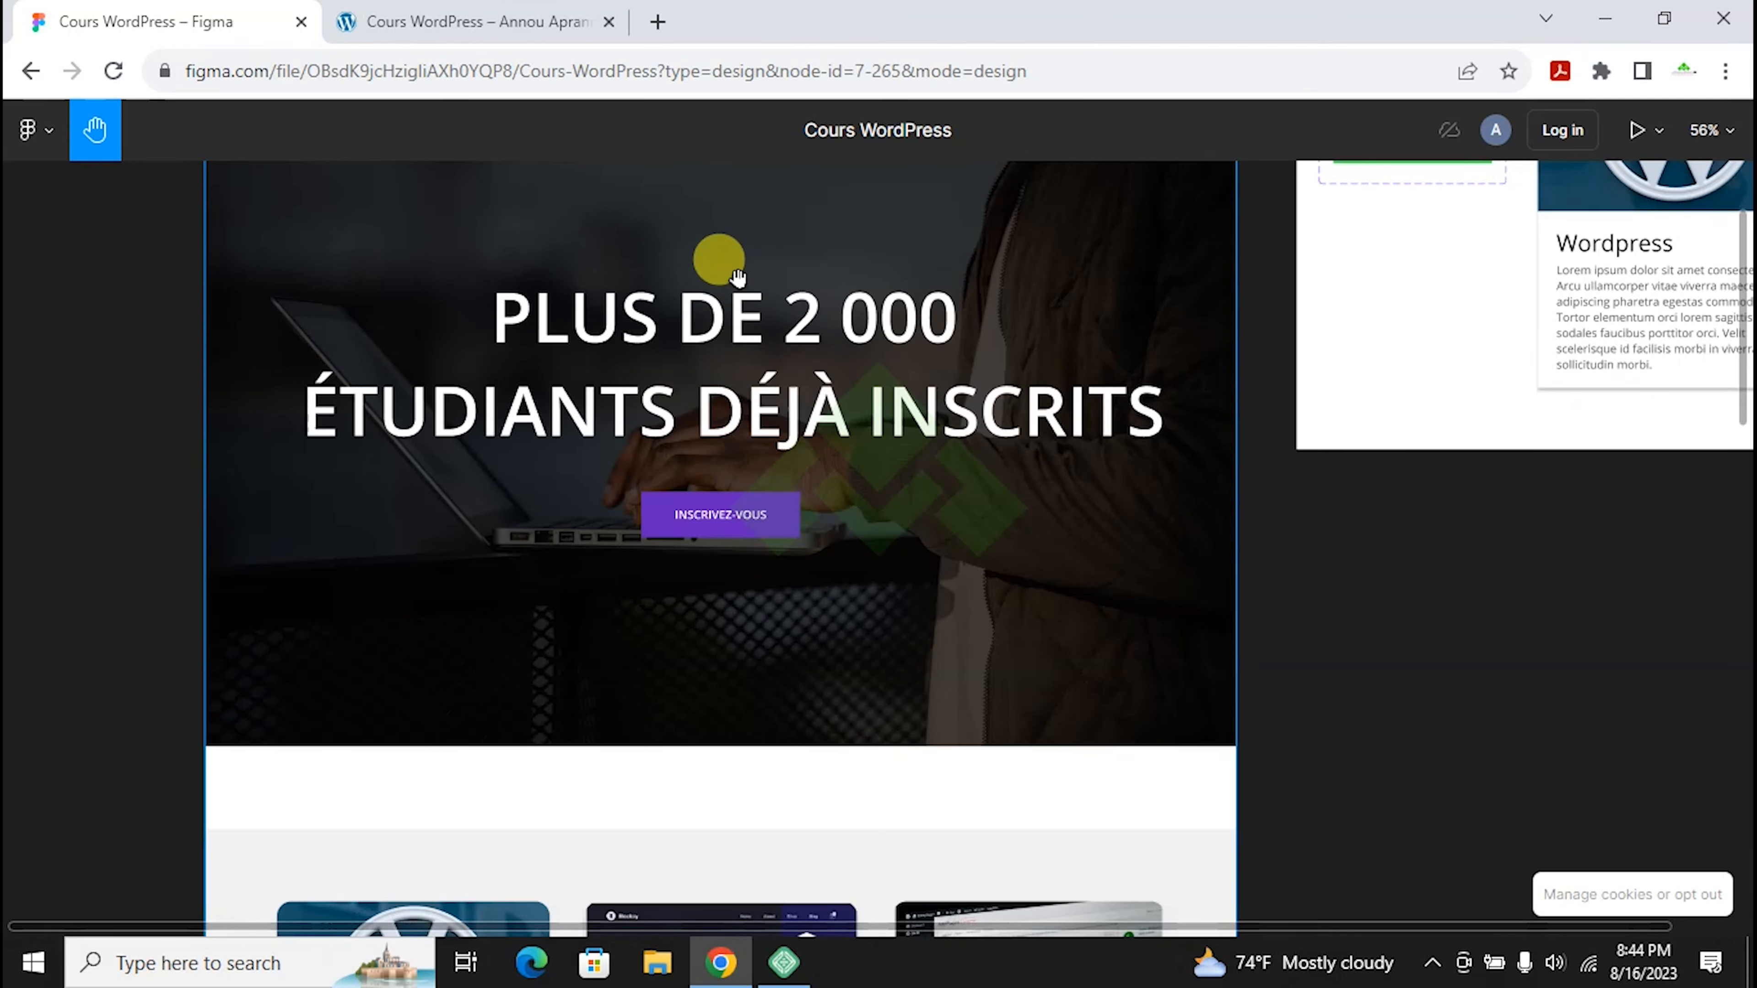
Step: Scroll up to the PLUS DE 2 000 hero in Figma and switch to the Cours WordPress site tab
left_click(481, 19)
scroll(861, 562, "up", 15)
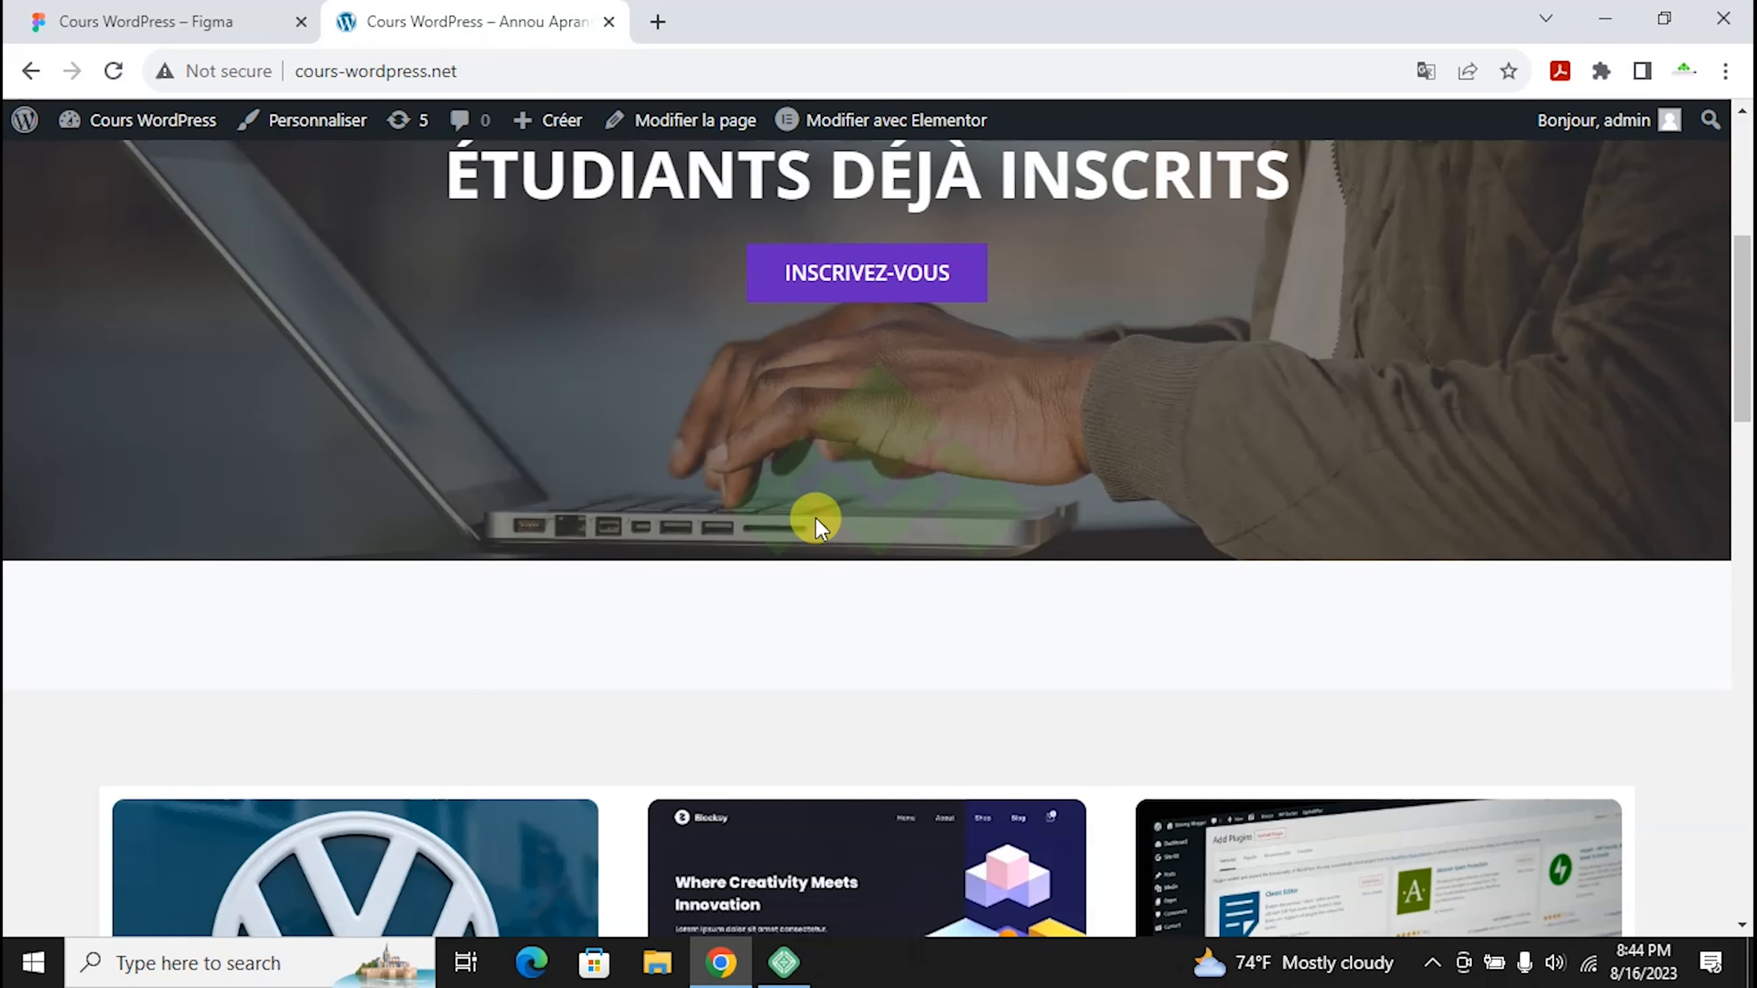
scroll(693, 493, "up", 5)
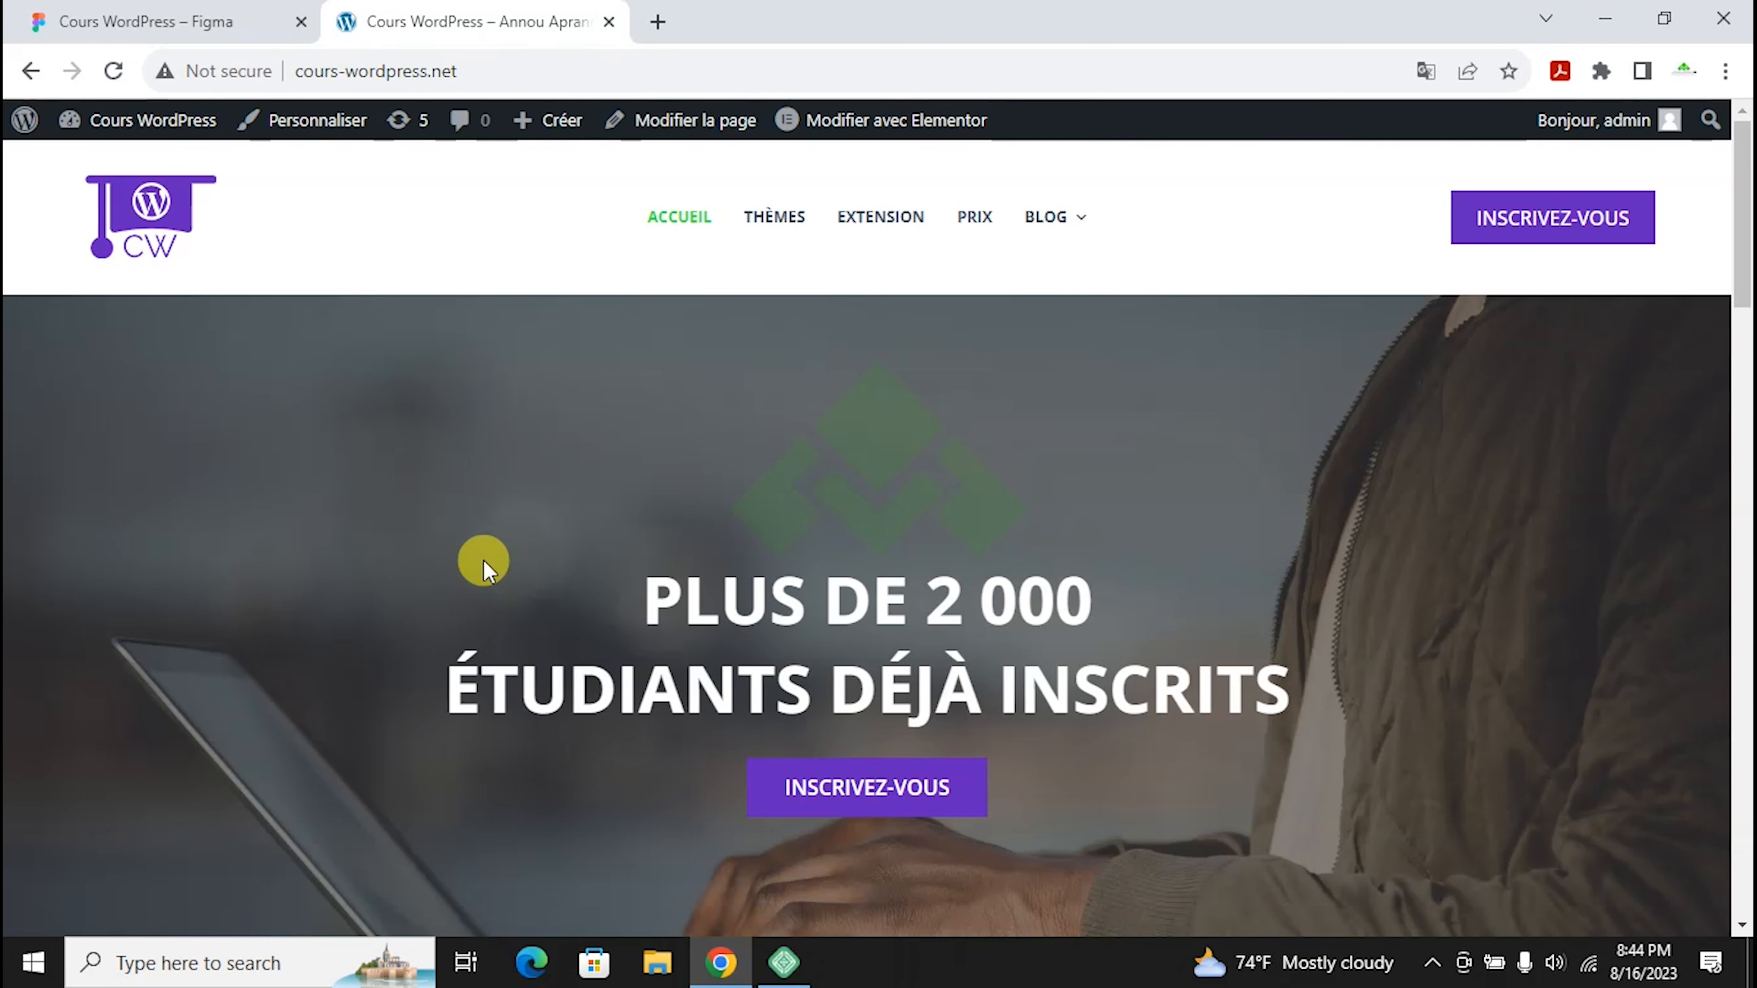
Step: Scroll down through the cours-wordpress.net home page hero and back up
scroll(585, 547, "down", 1)
scroll(584, 547, "down", 2)
scroll(576, 538, "up", 3)
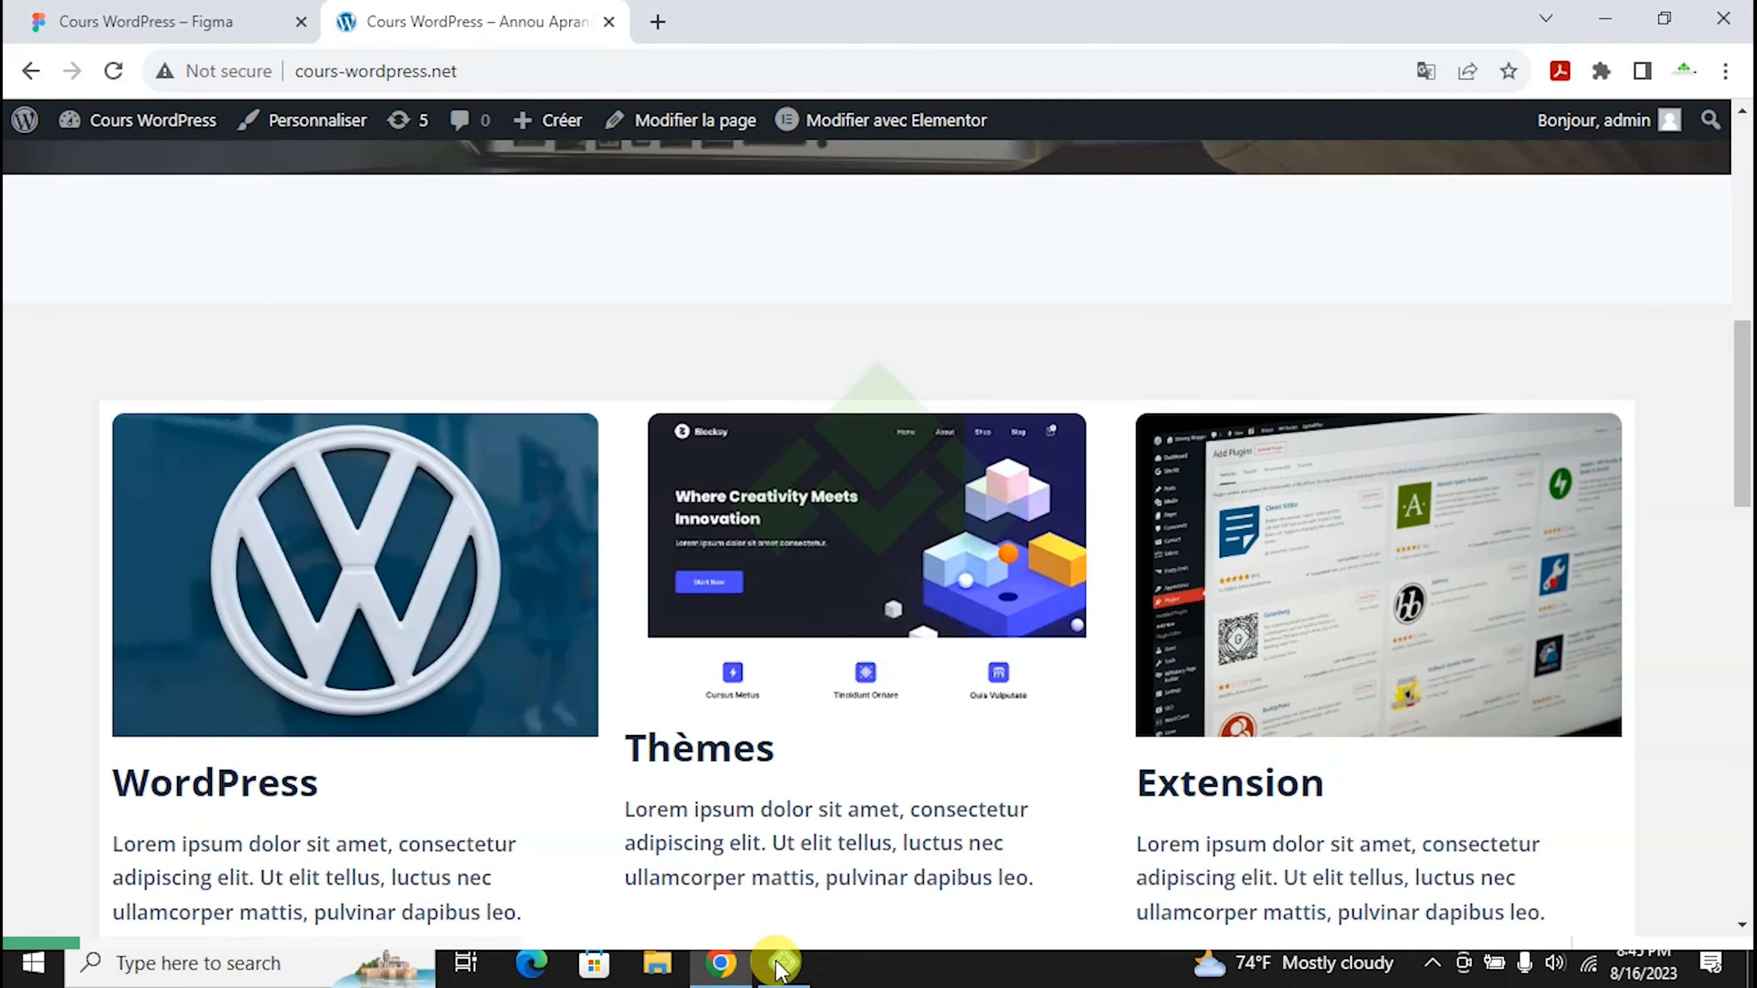
Step: Bring Local forward and resize its window, then return to Chrome's cours-wordpress.net page
left_click(775, 962)
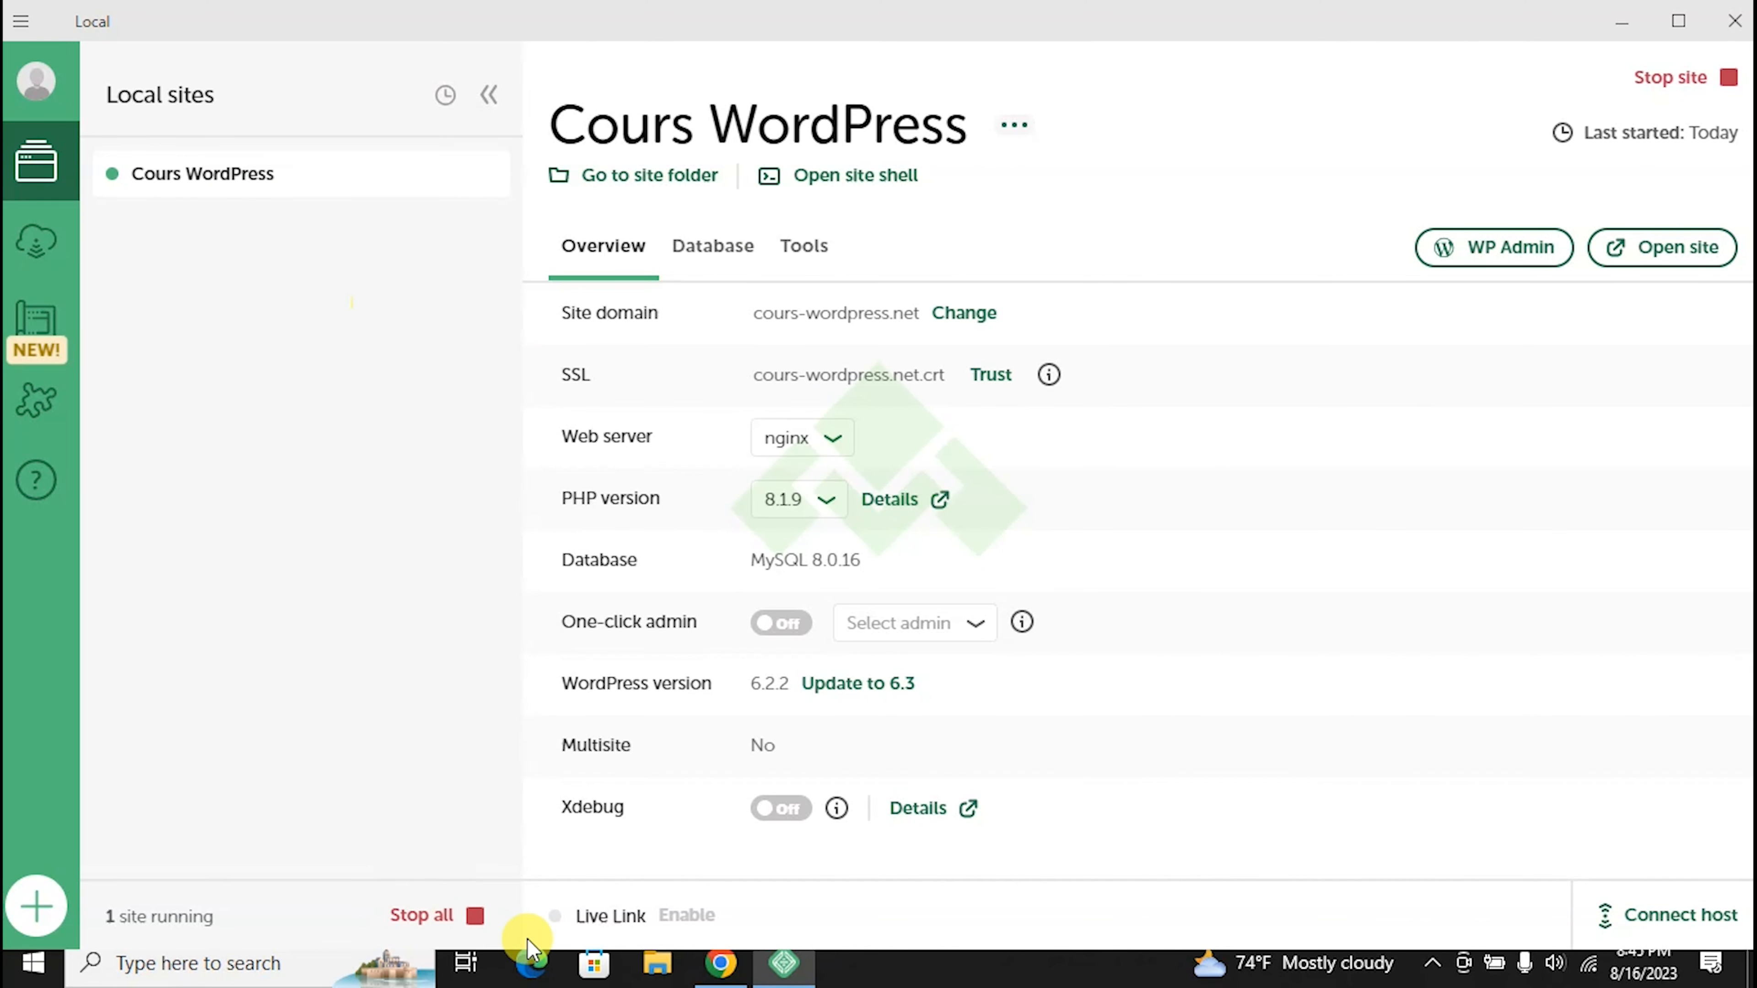
left_click(1681, 19)
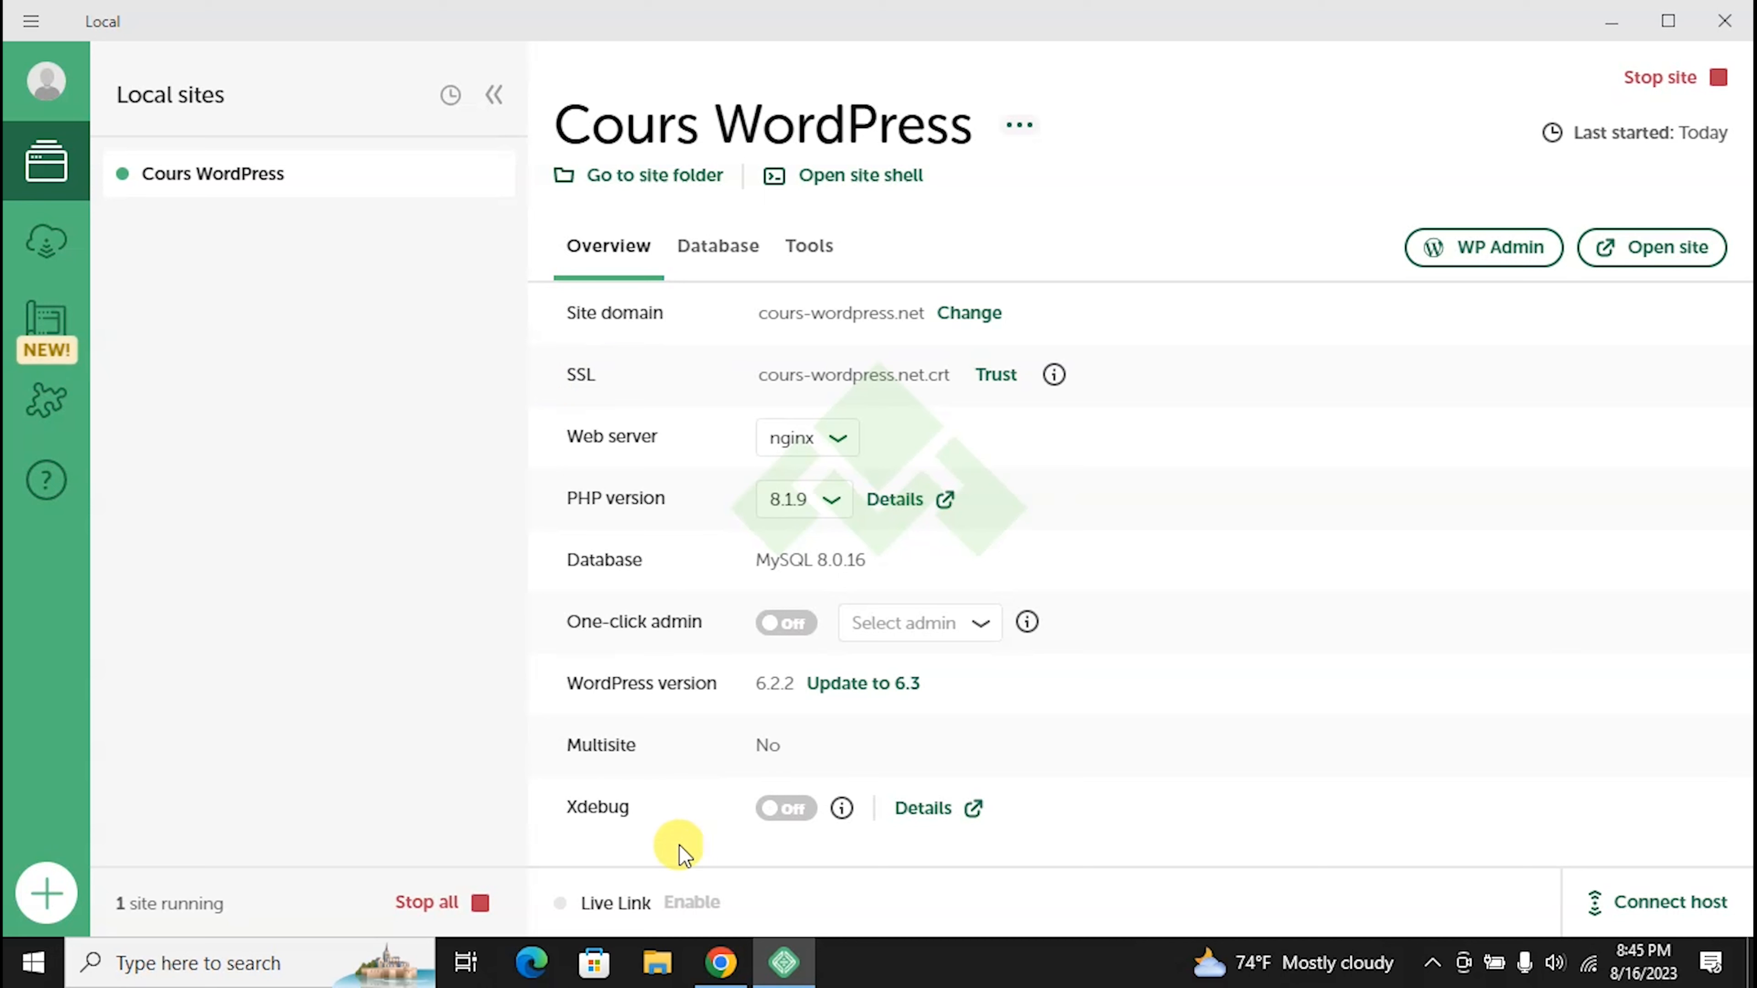
mouse_move(719, 965)
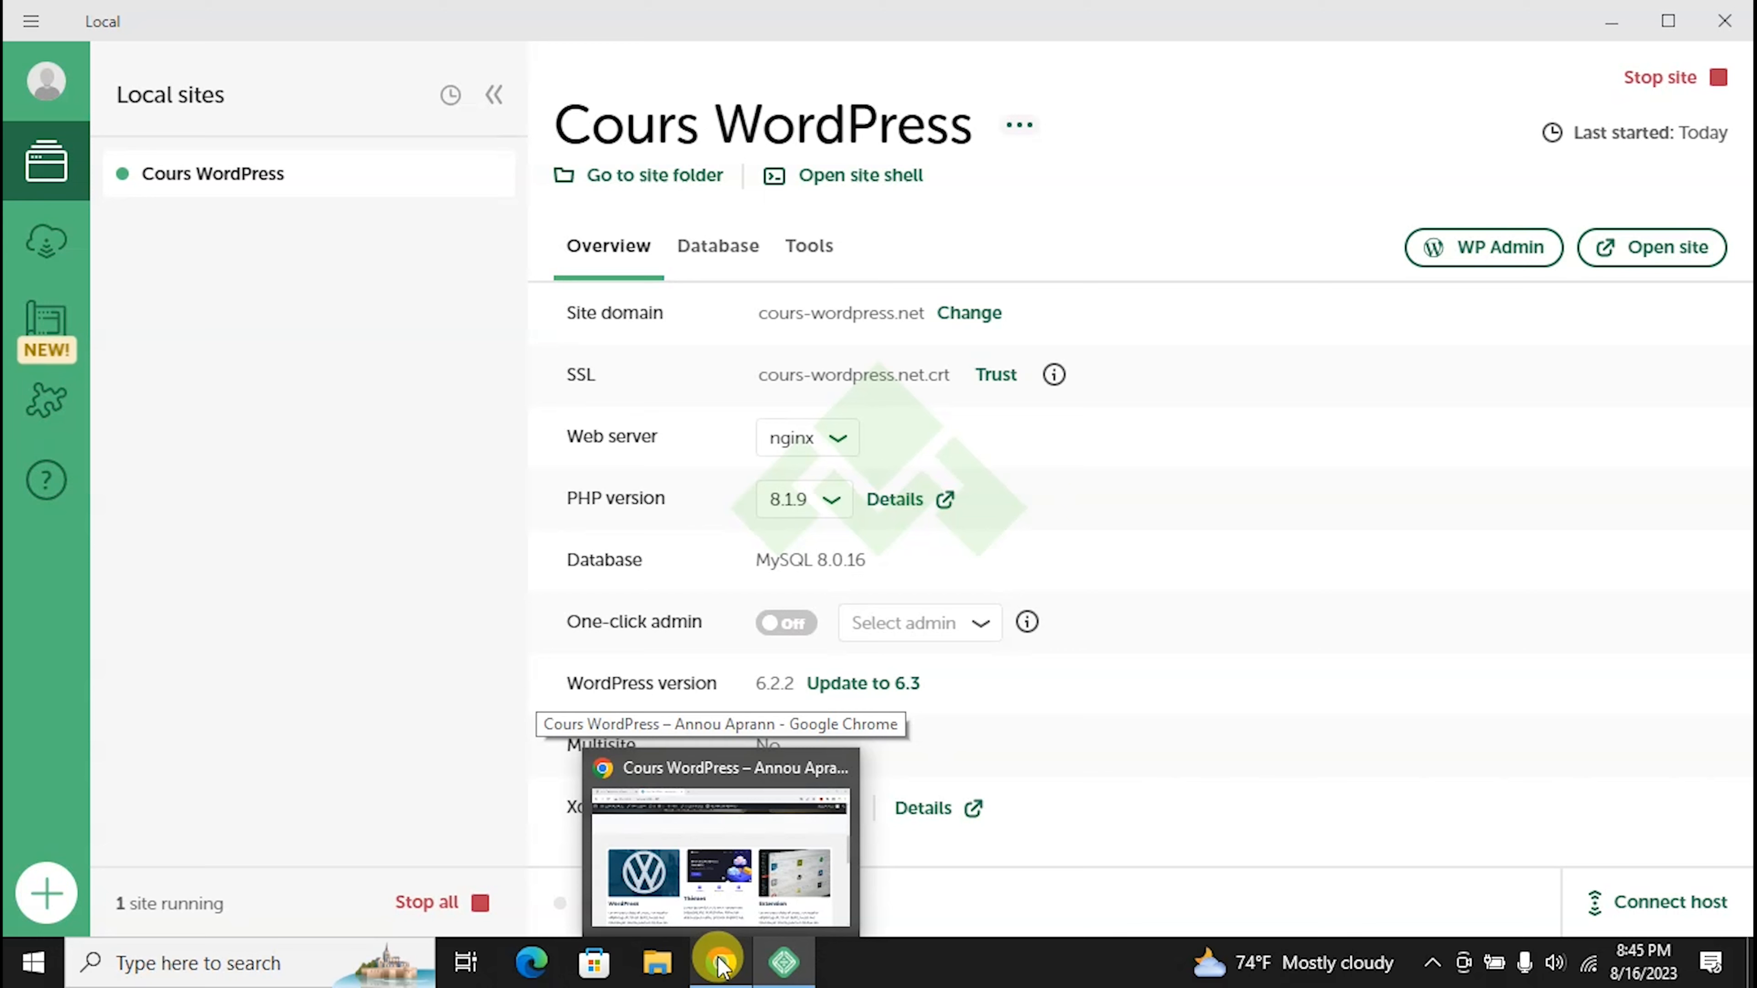
left_click(719, 964)
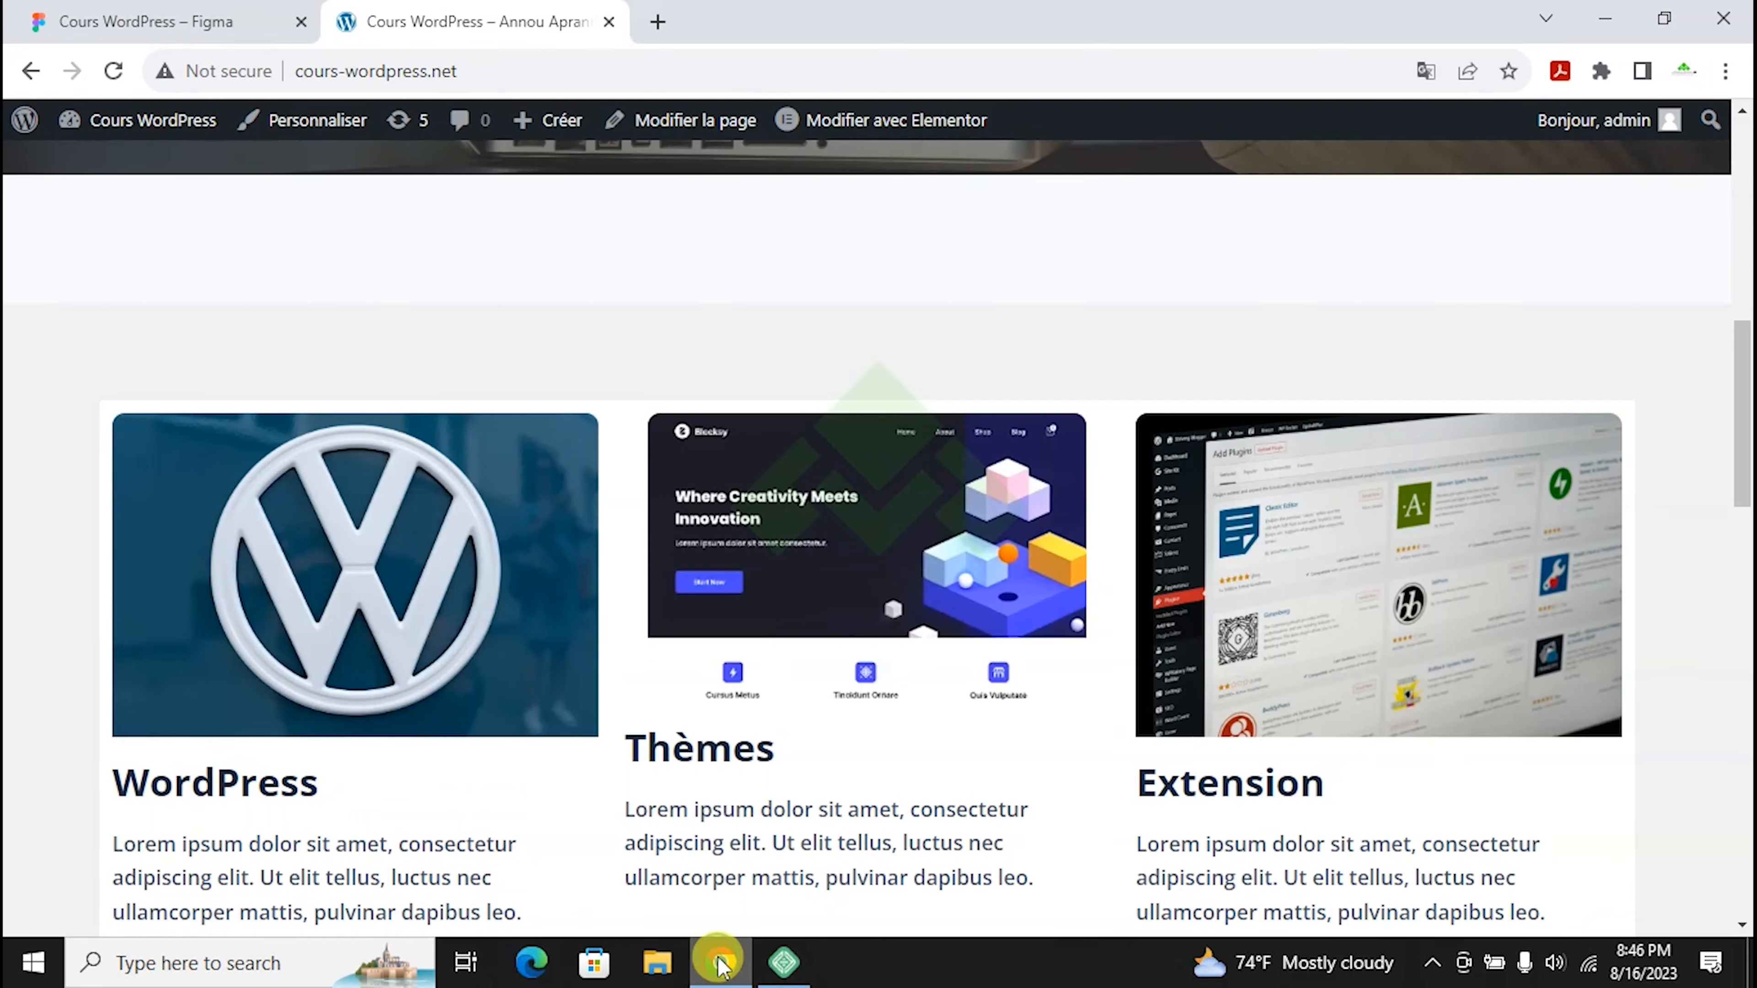
Step: Compare cours-wordpress.net's Not secure warning with figma.com's secure lock, then go back to Local
left_click(235, 72)
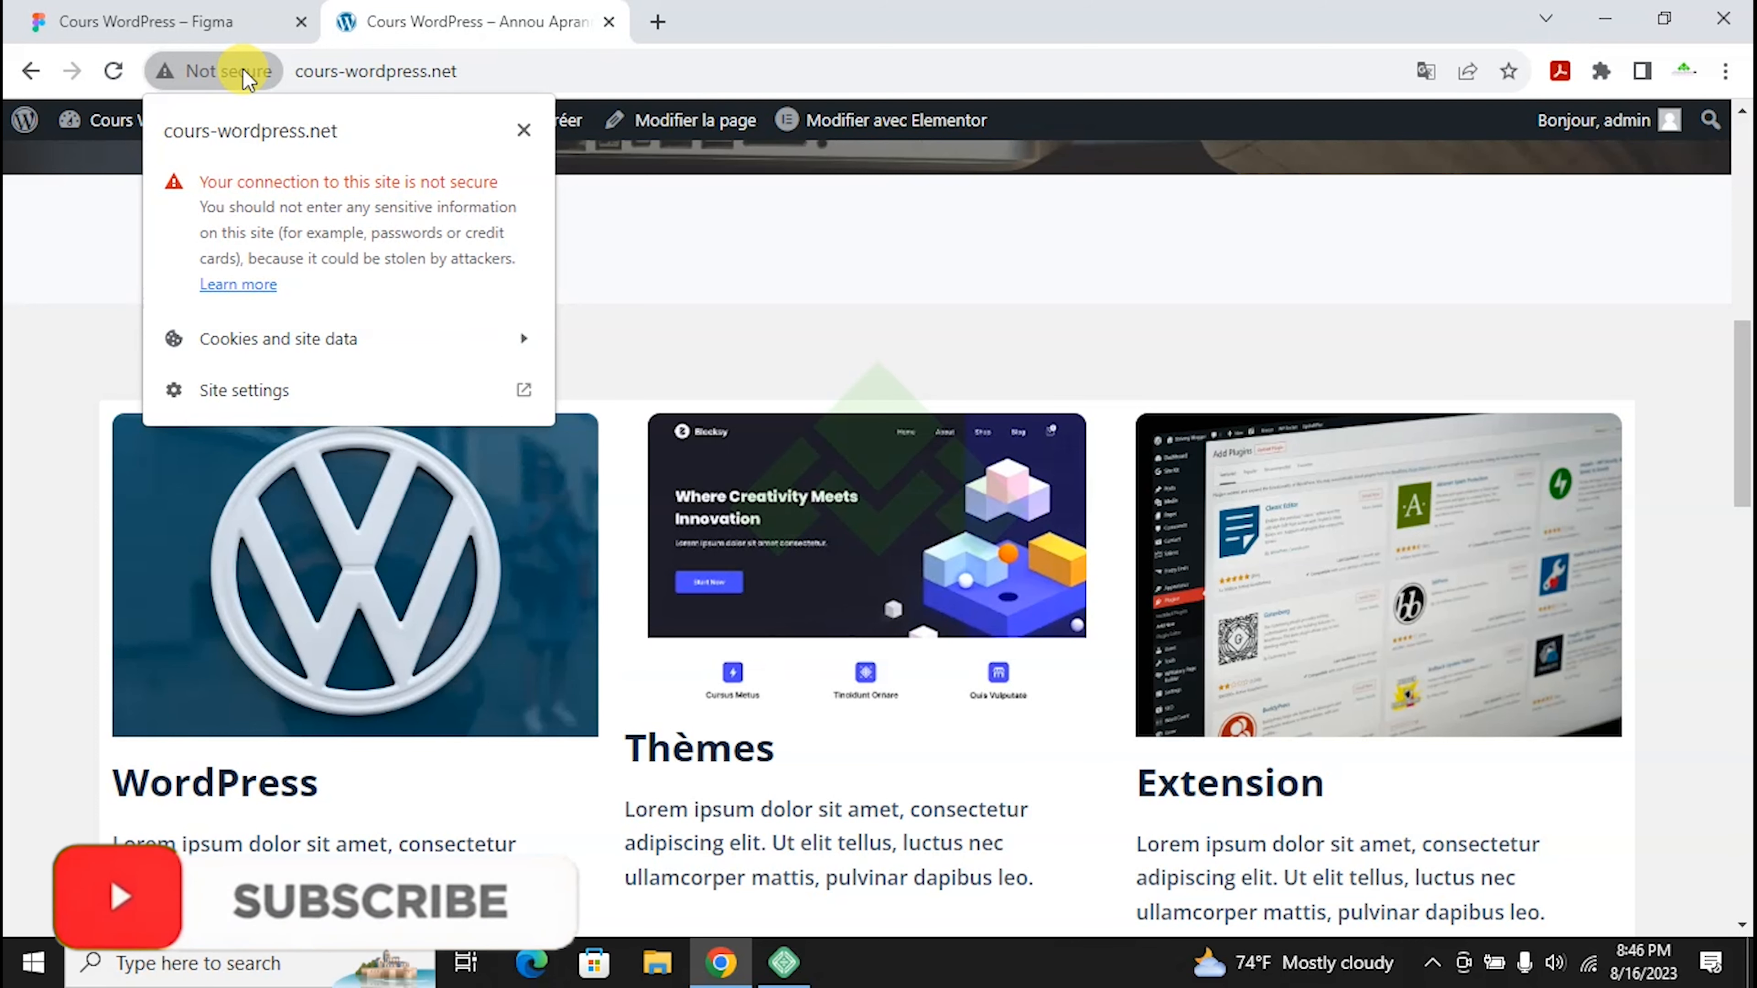
left_click(211, 20)
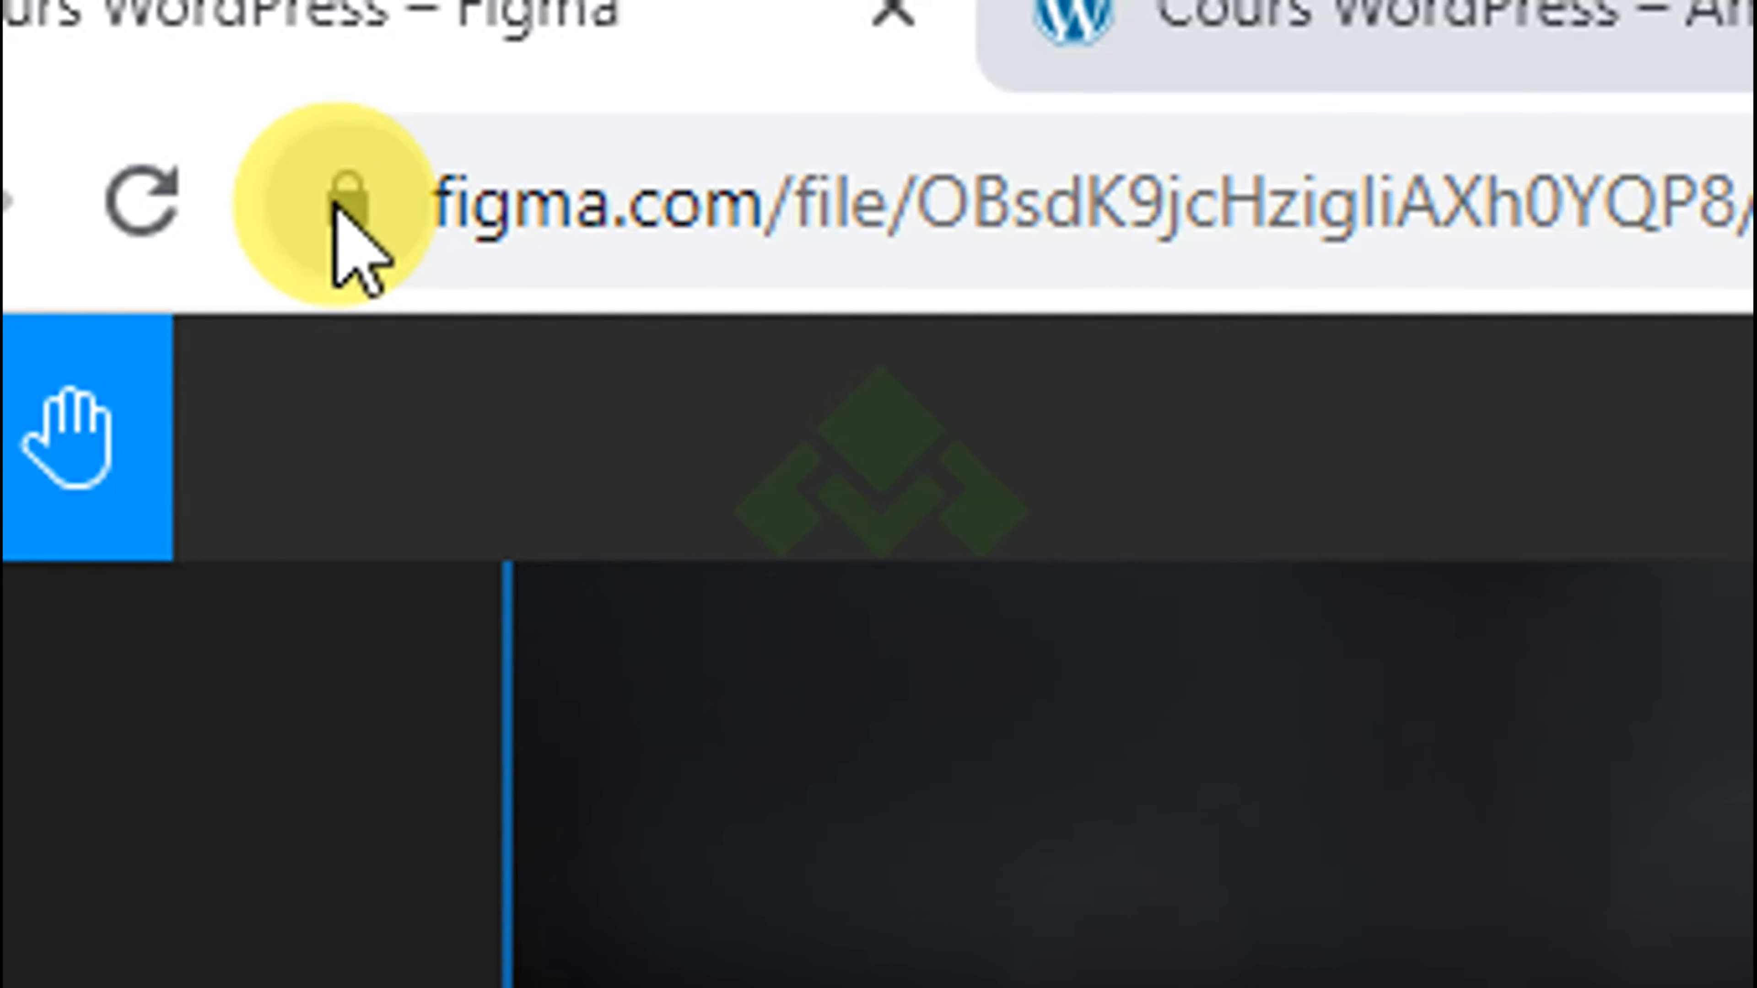
left_click(338, 201)
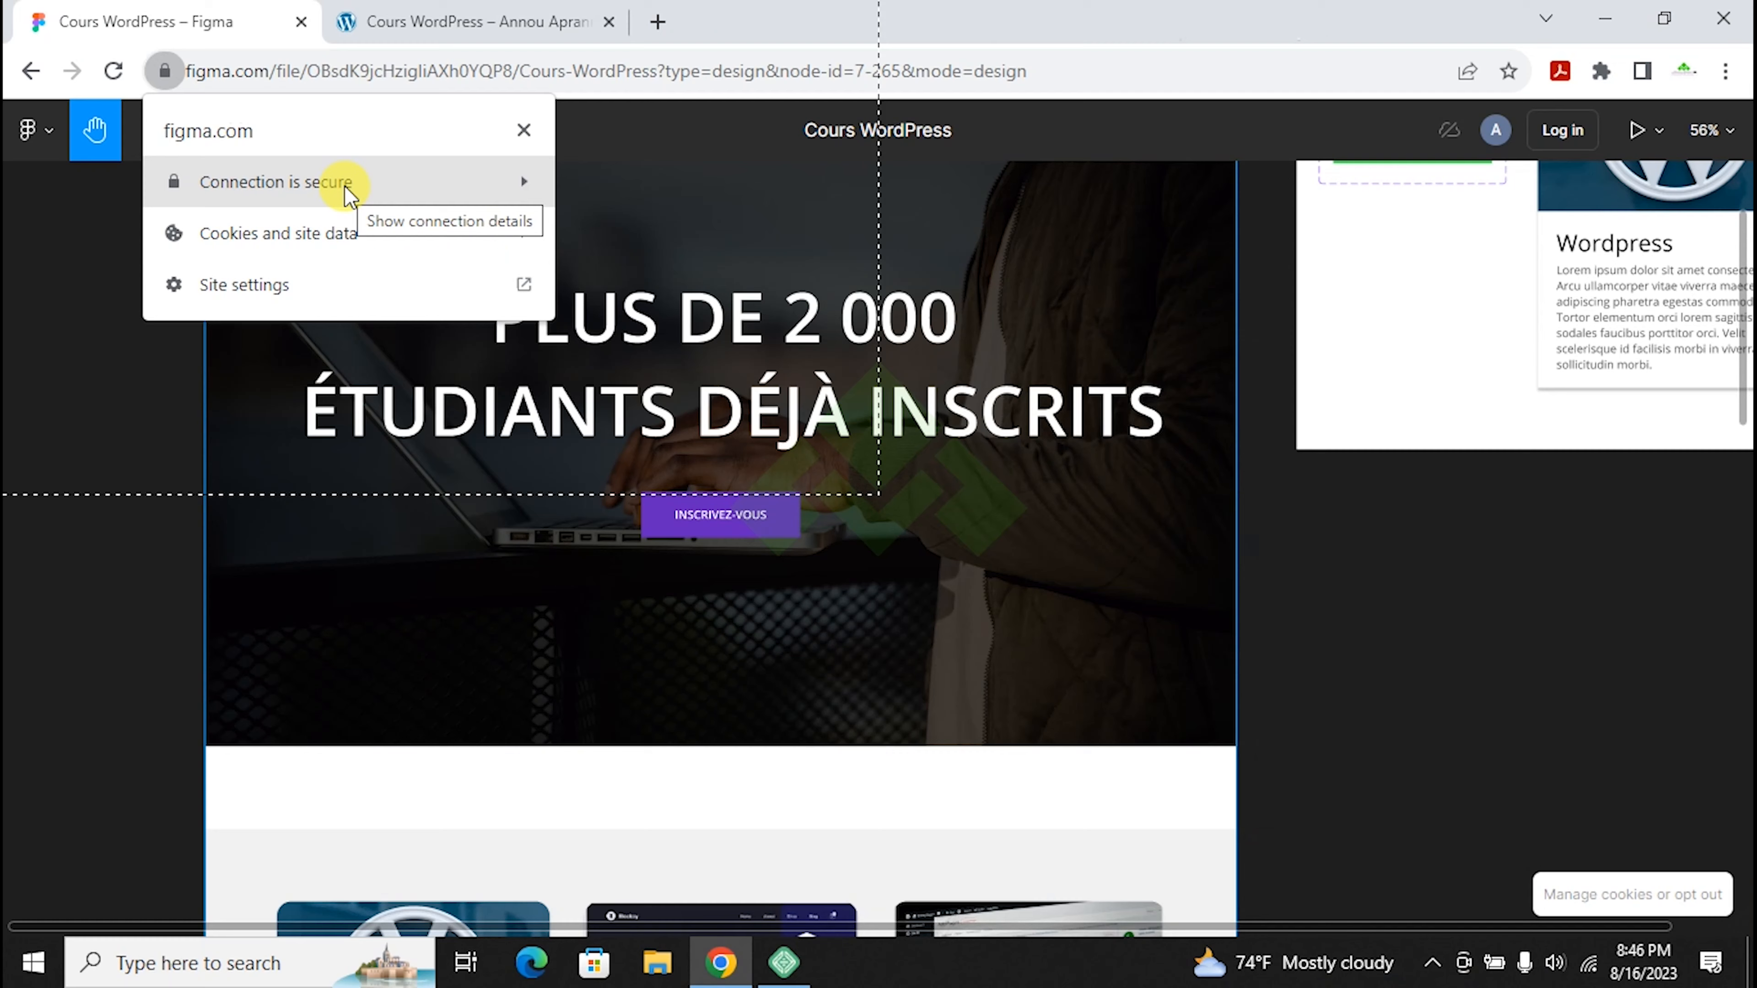
left_click(478, 27)
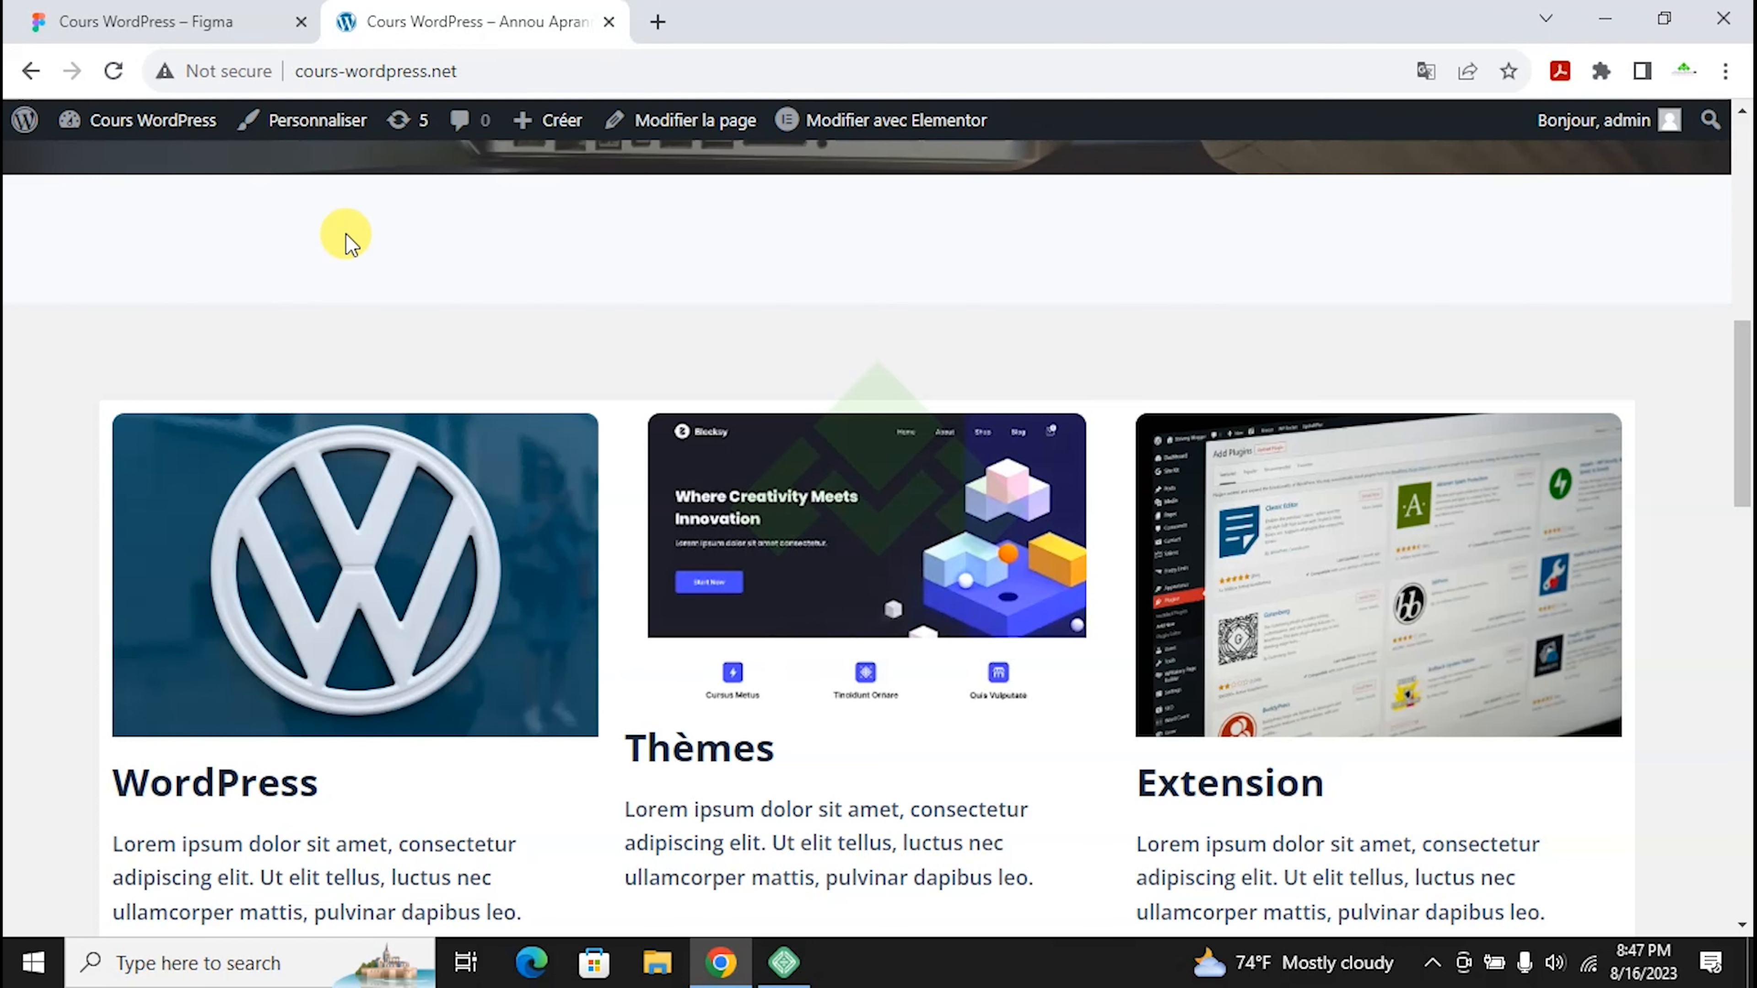
left_click(784, 958)
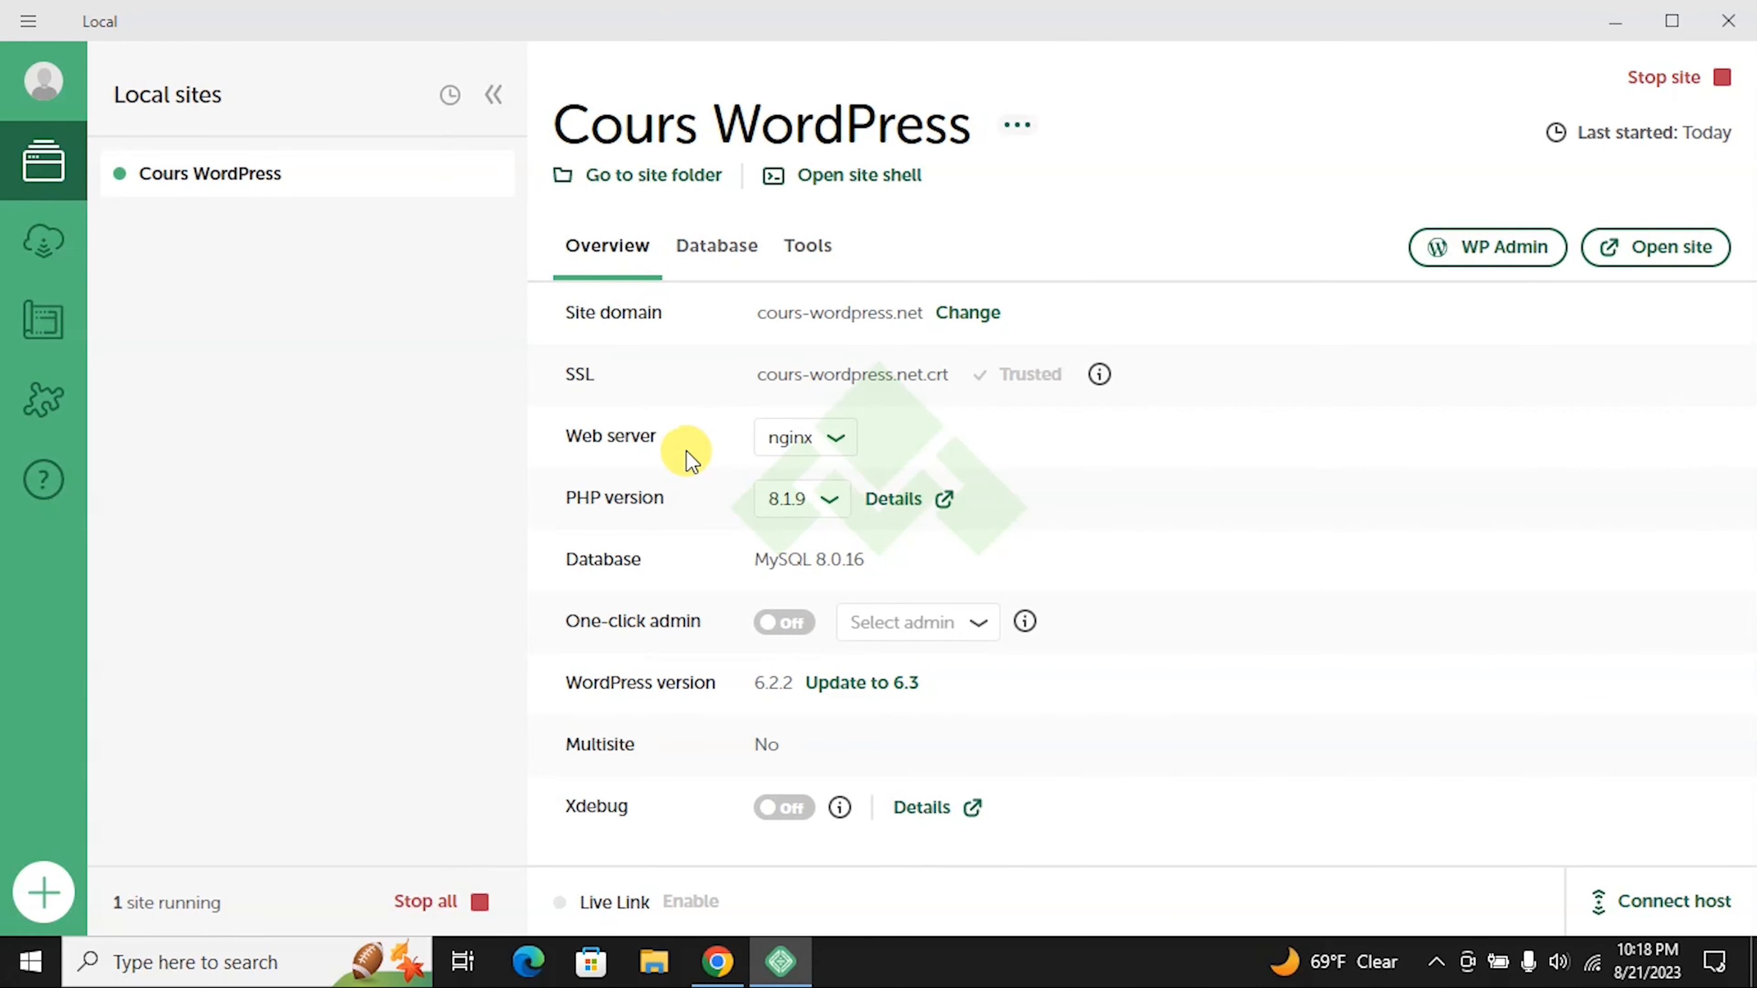
Step: Glance at the localwp.com tab in Chrome, then return to Local
left_click(717, 962)
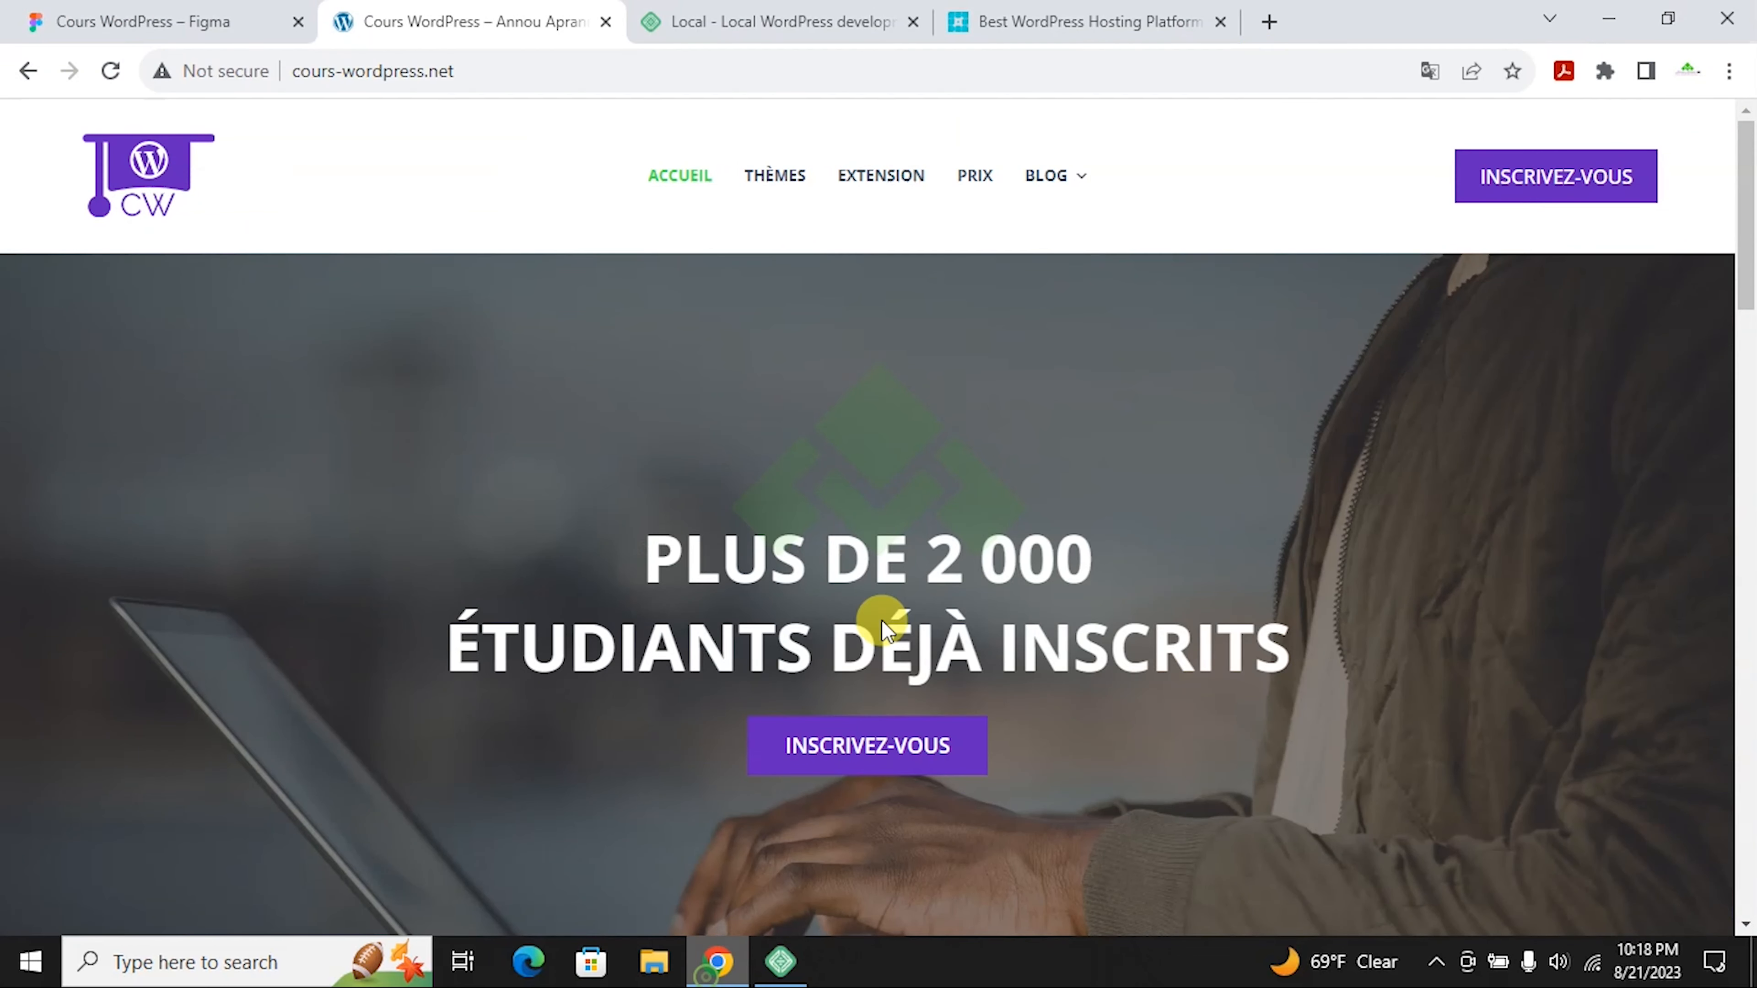
left_click(799, 9)
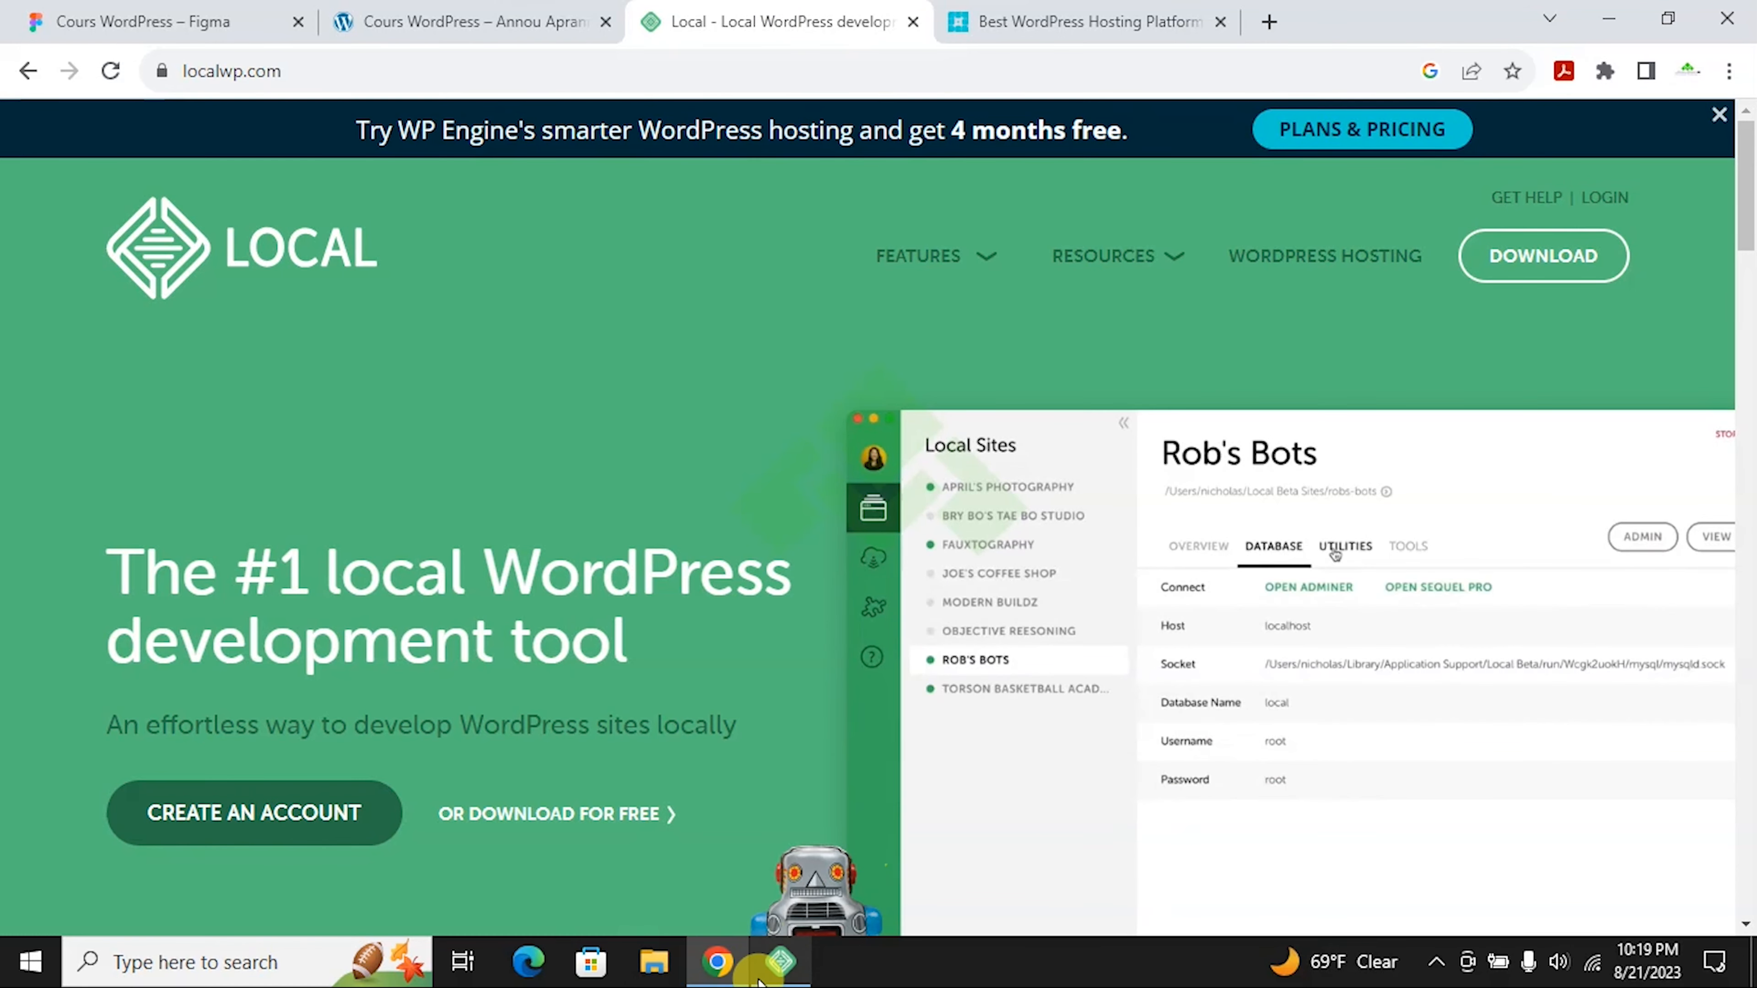
key("alt+Tab")
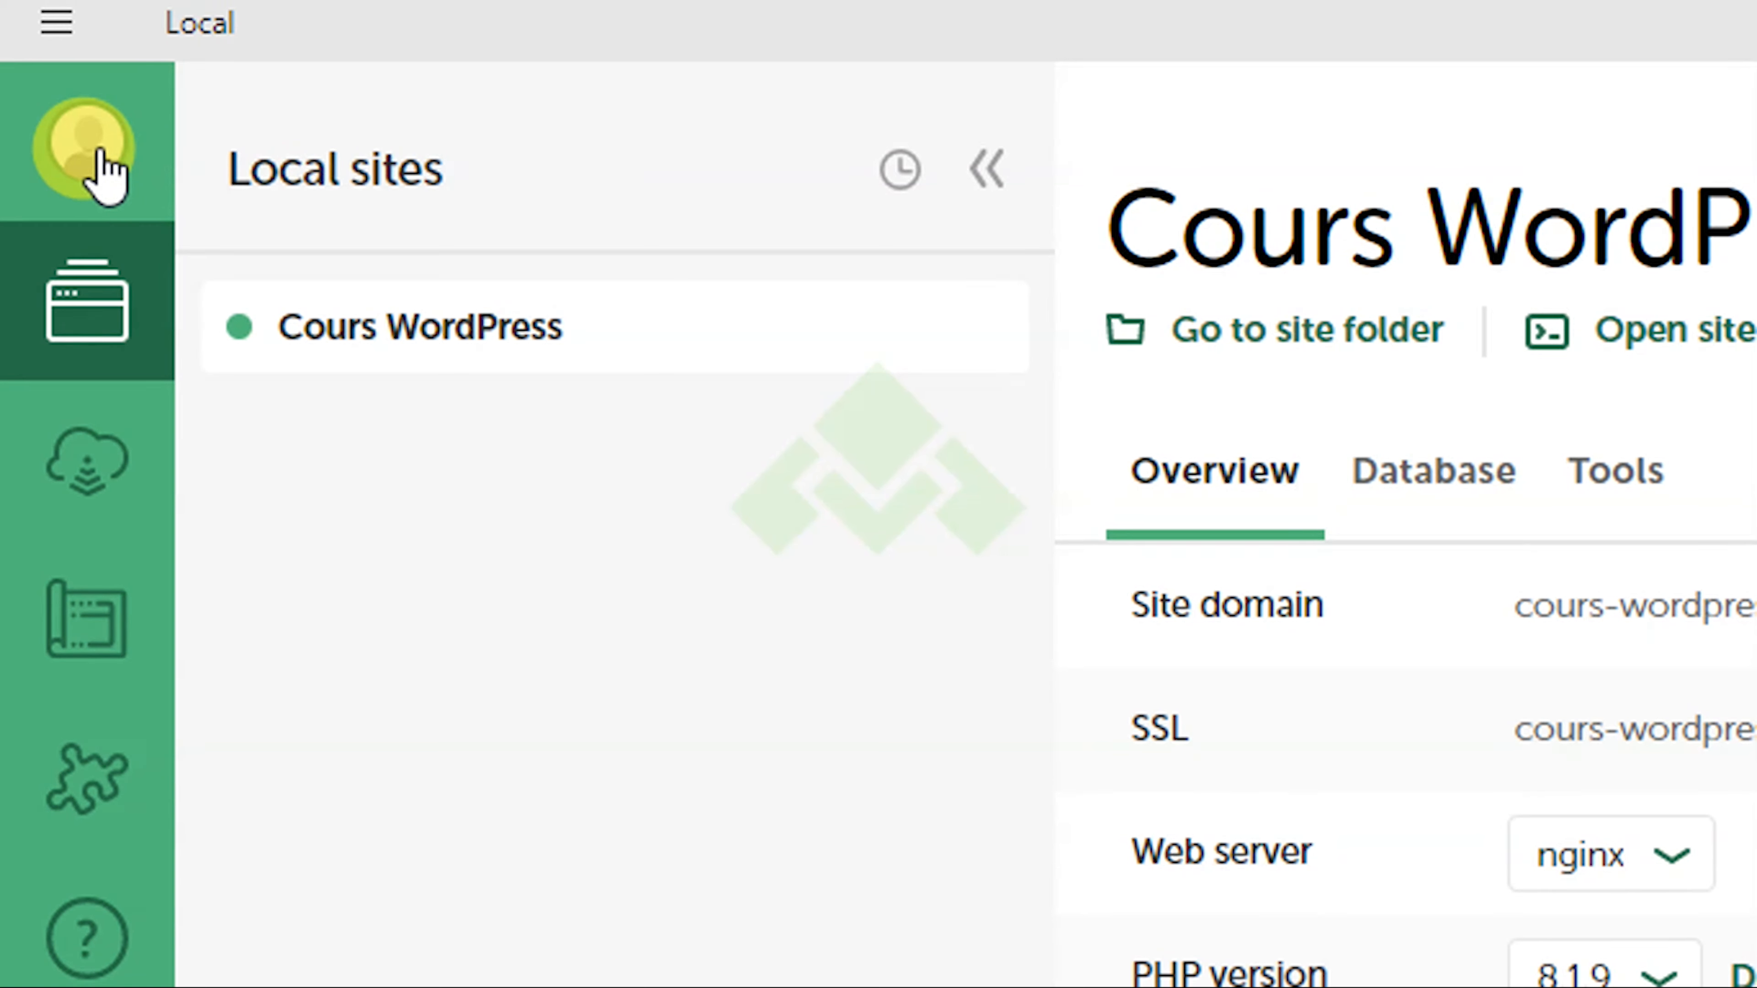
Step: Choose Log in to Local from the account menu and go back to localwp.com in Chrome
left_click(104, 177)
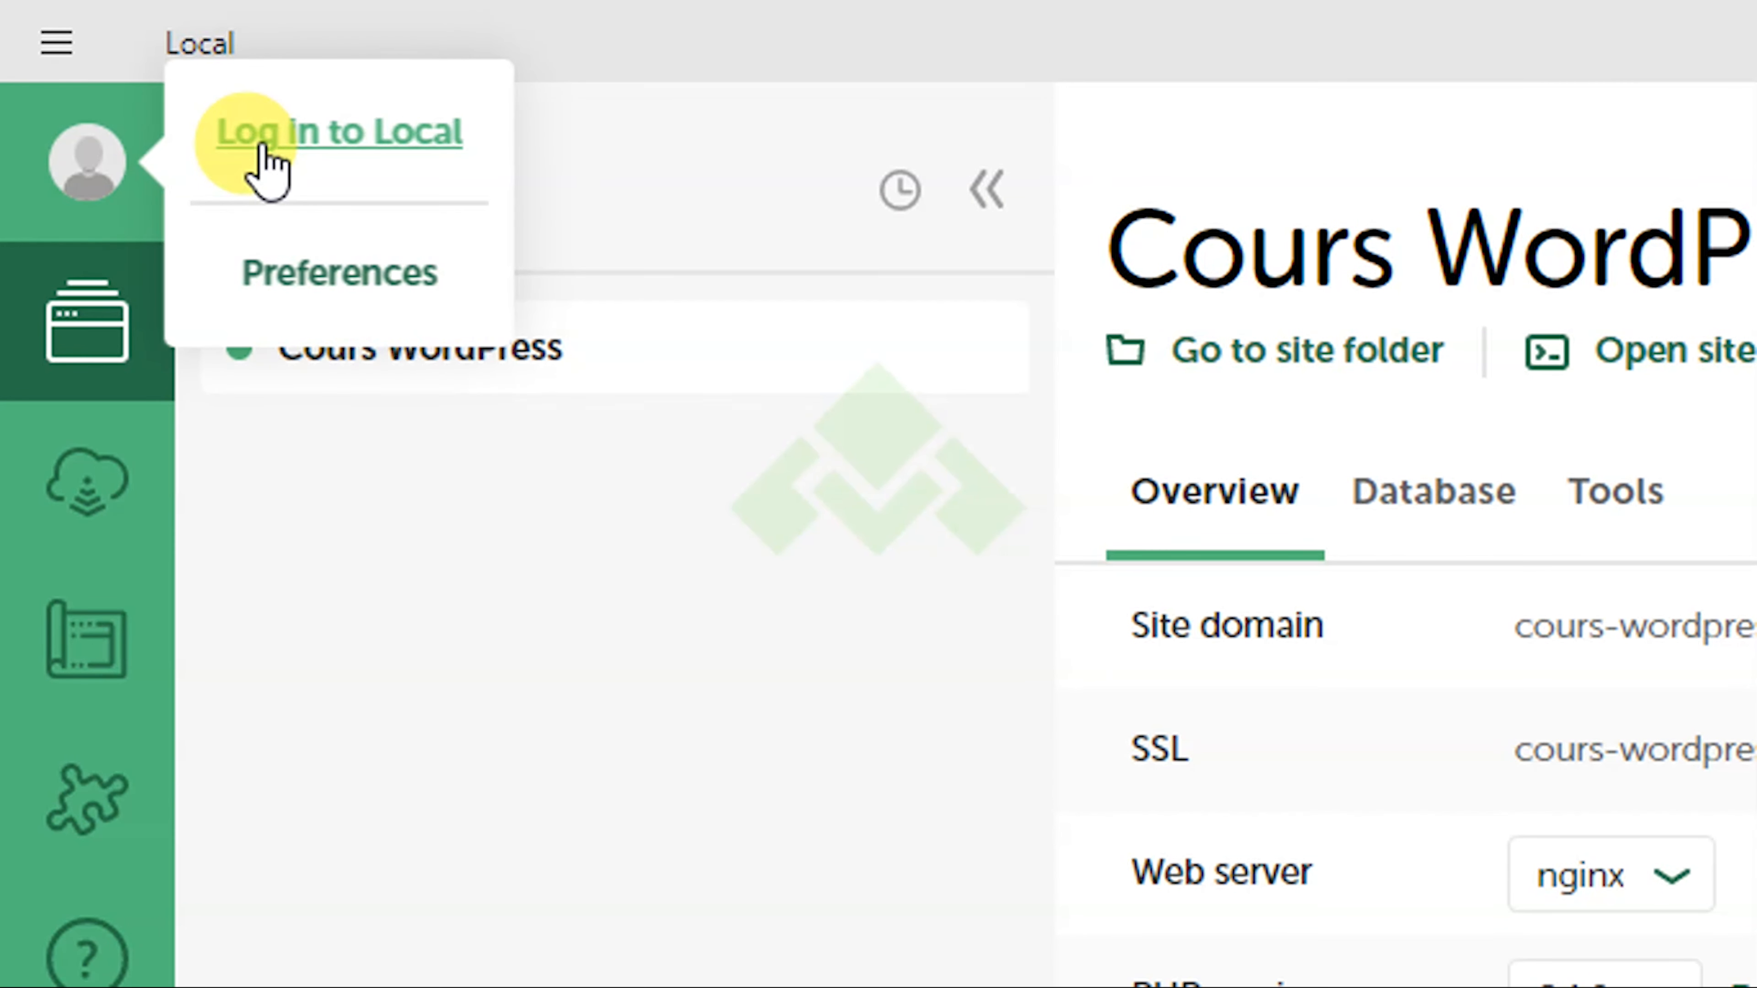
left_click(263, 149)
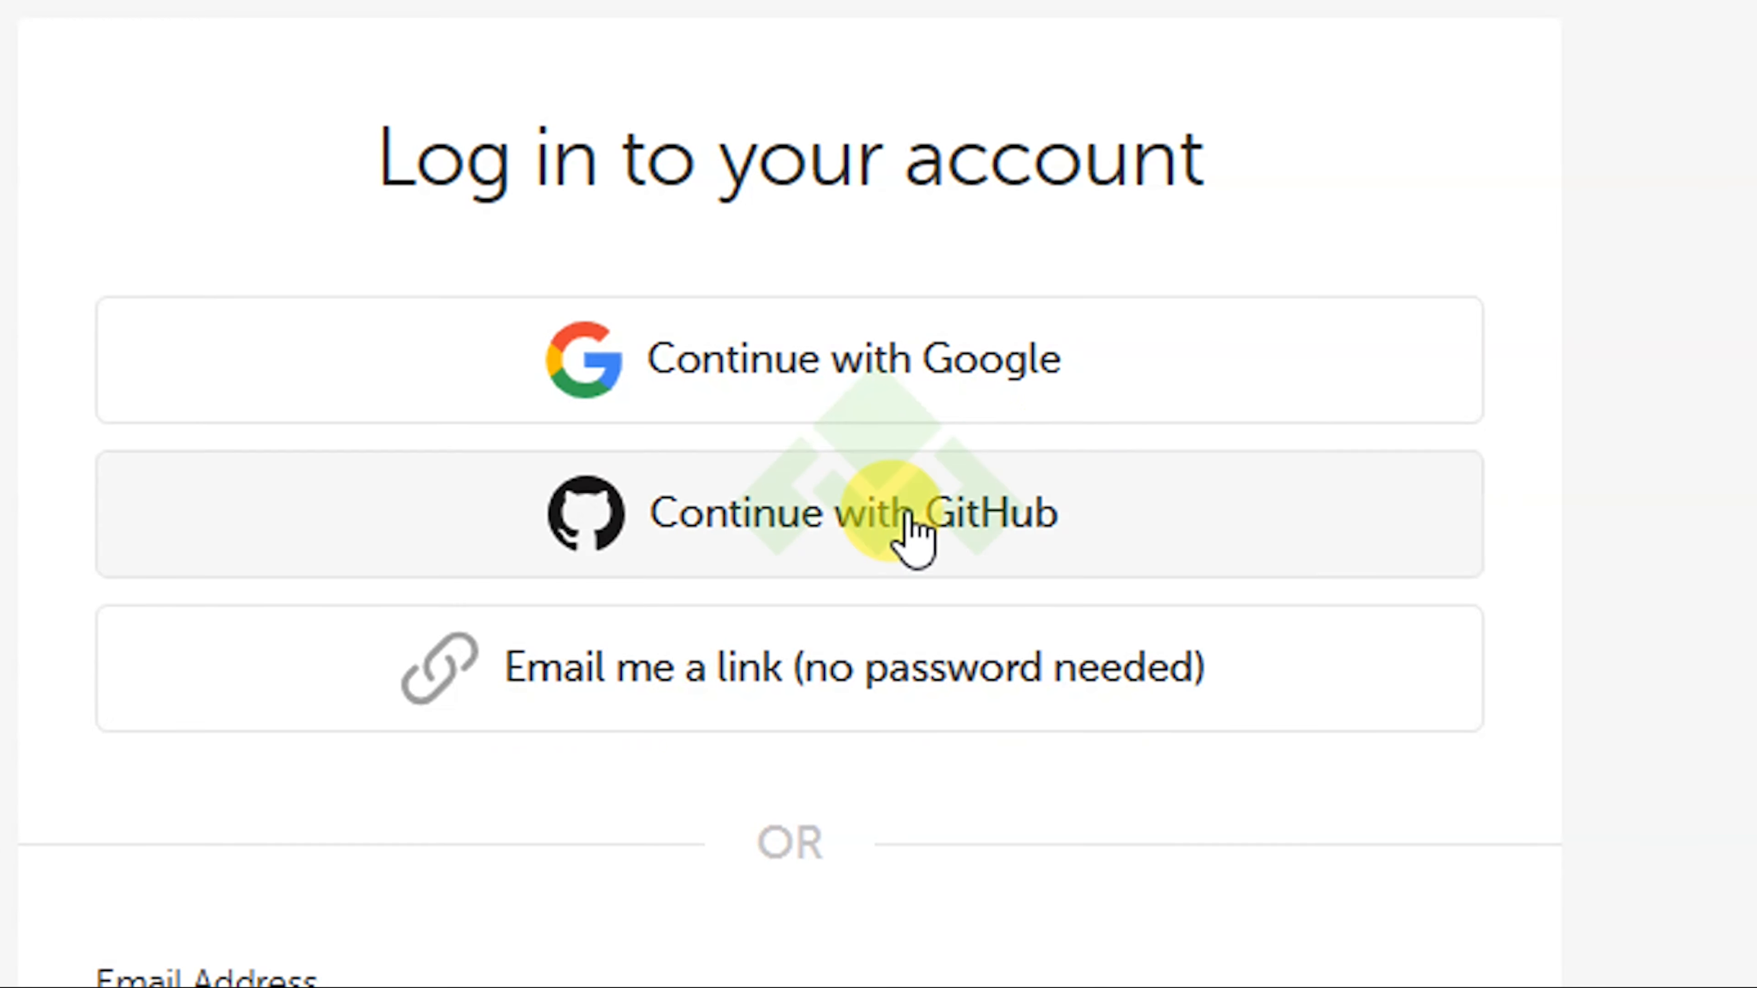
left_click(556, 934)
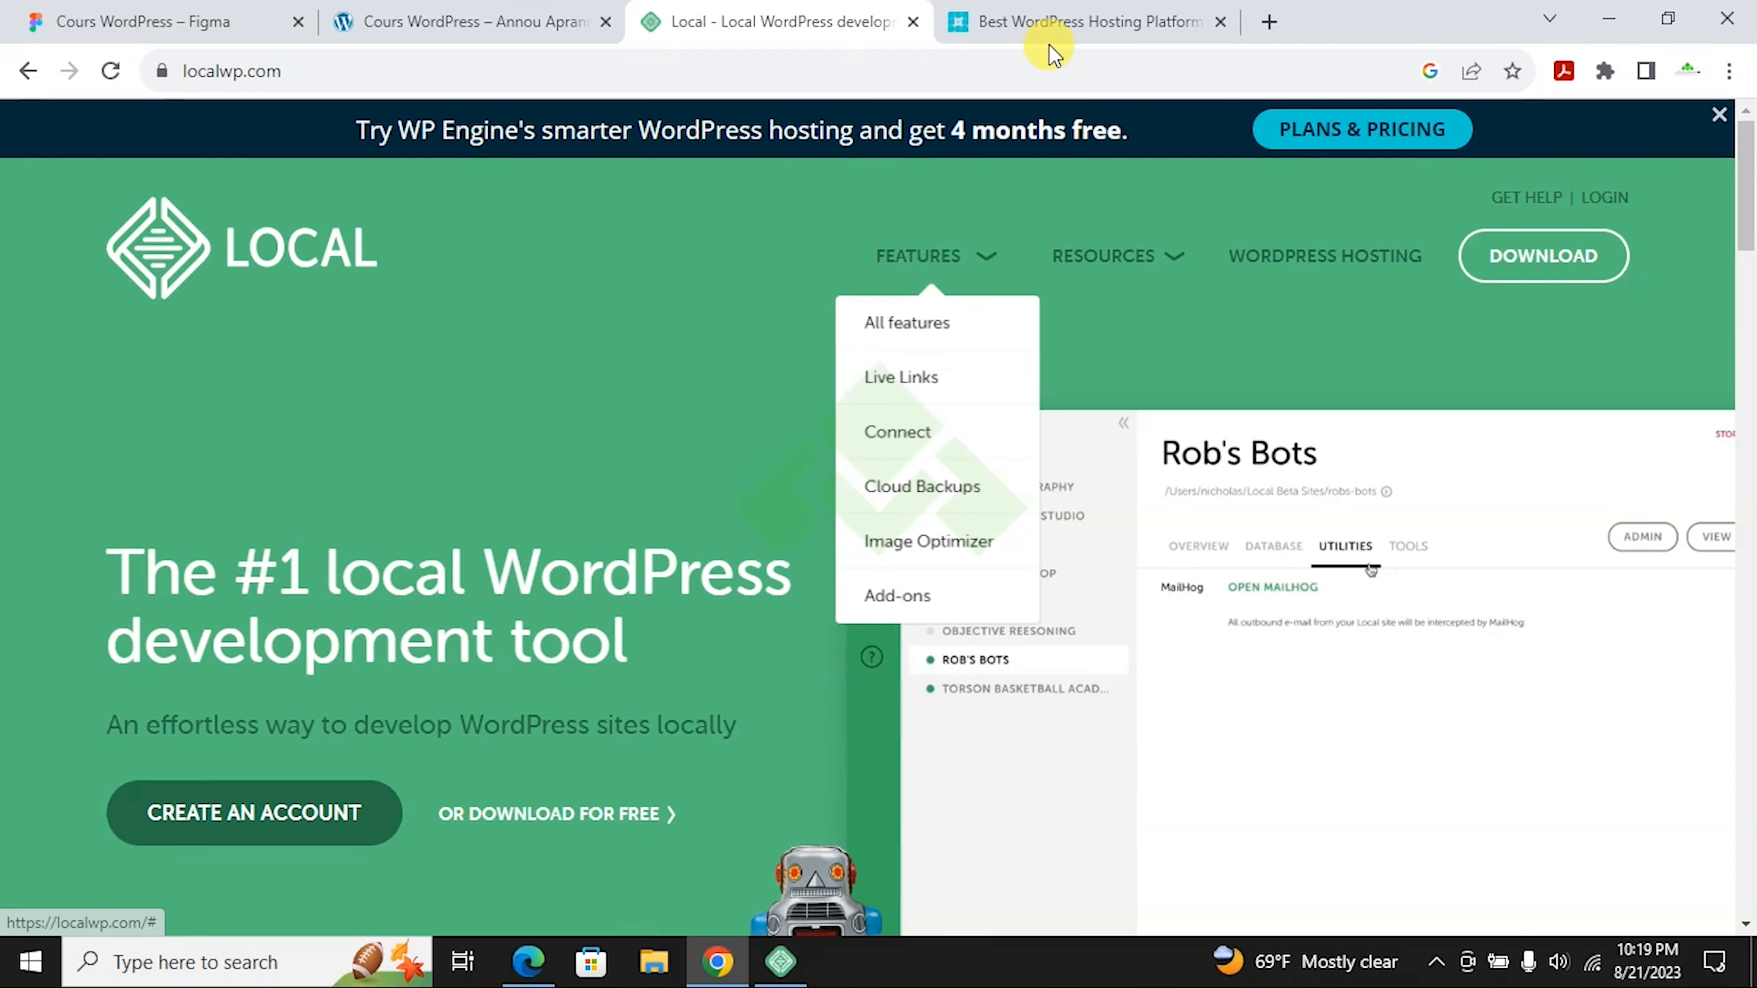
Step: On the WP Engine hosting page, highlight the Startup plan's $20 monthly price
left_click(1051, 18)
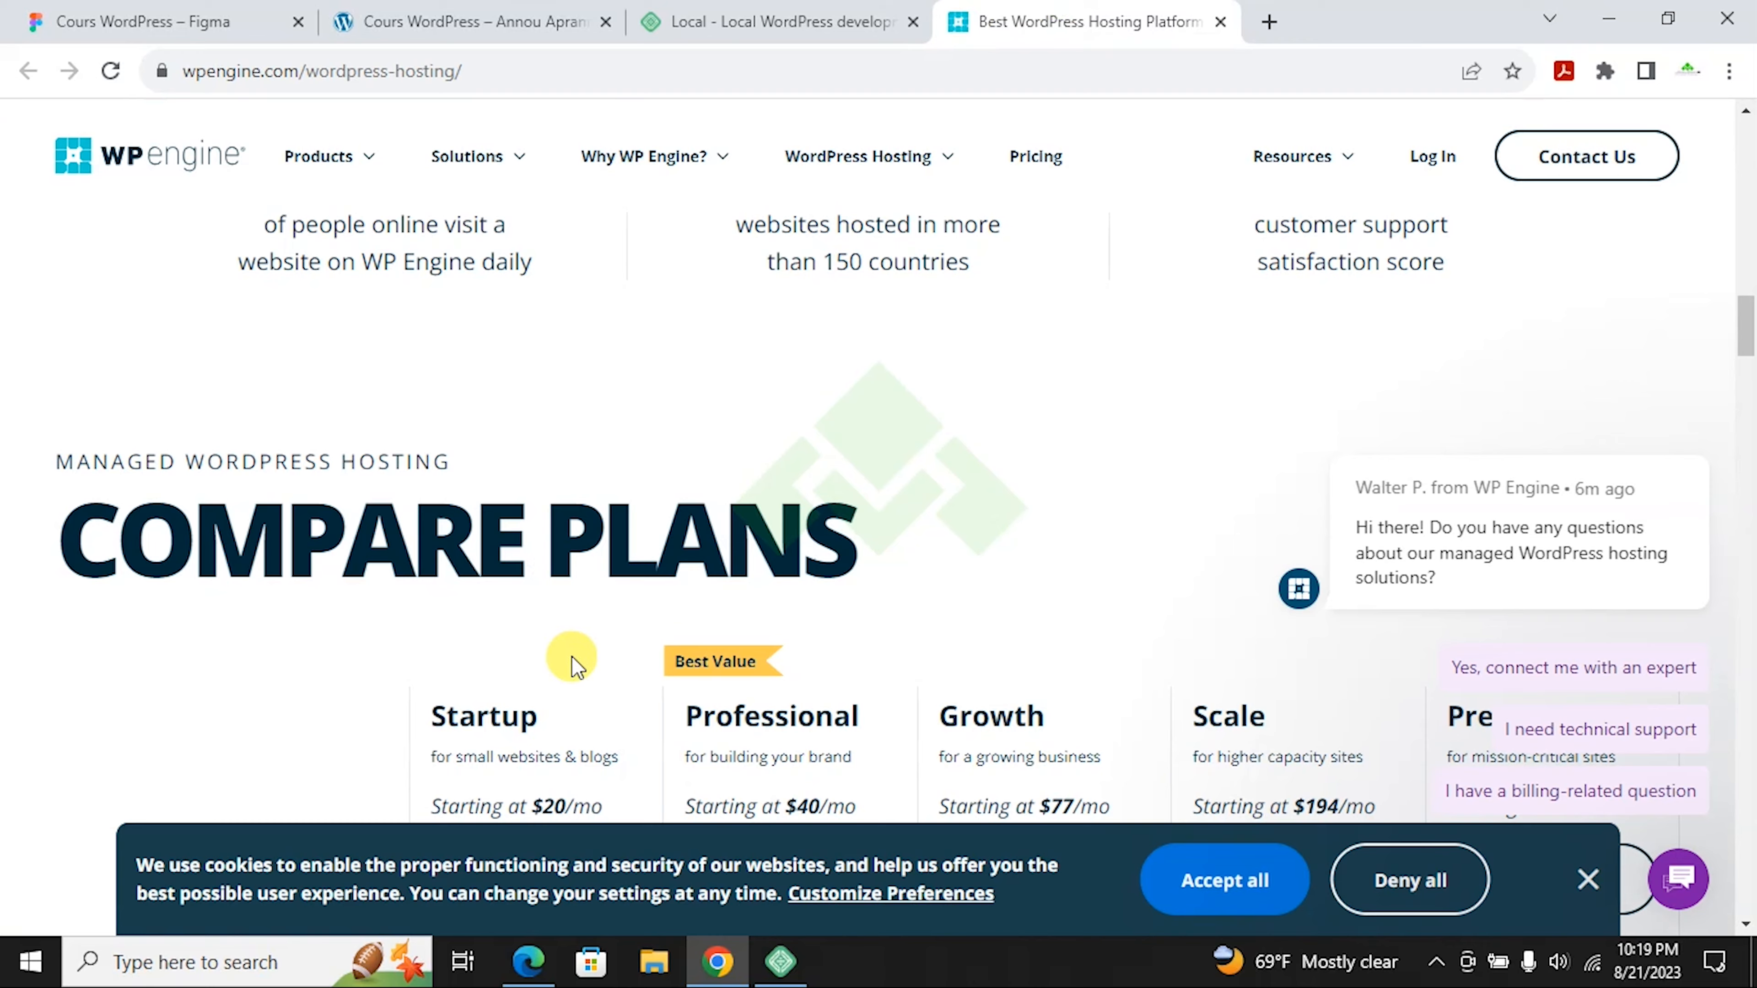
scroll(747, 462, "up", 15)
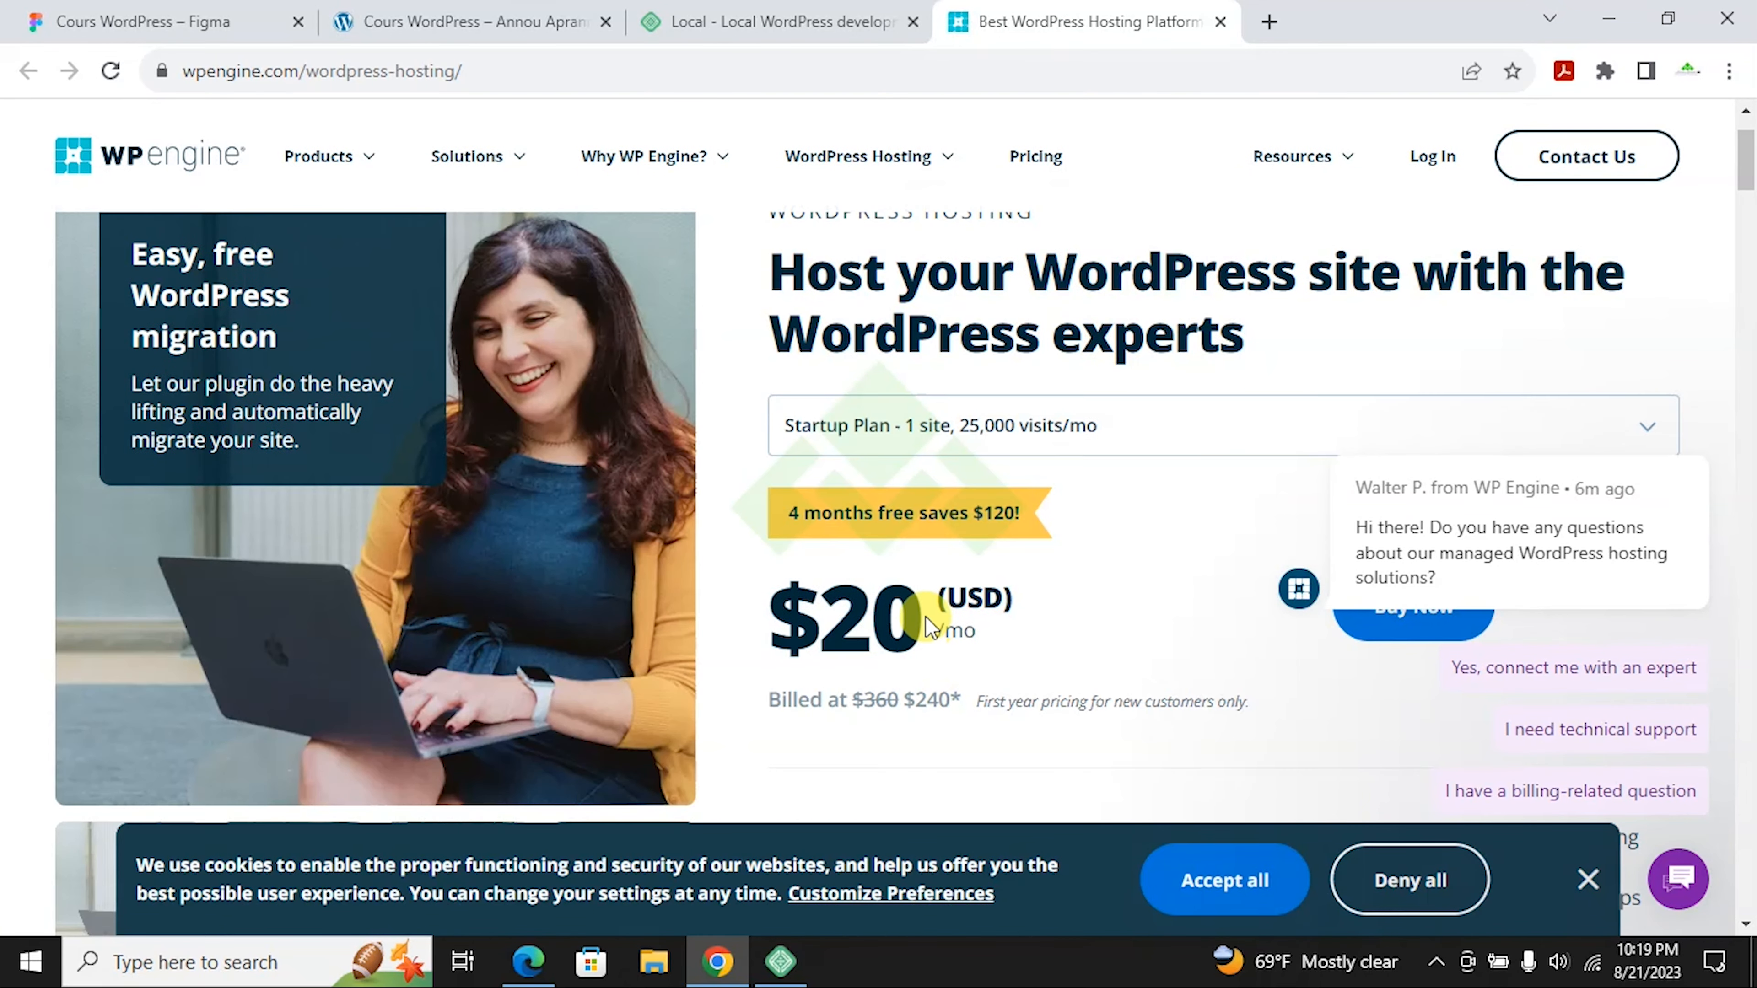
left_click_drag(929, 626, 803, 596)
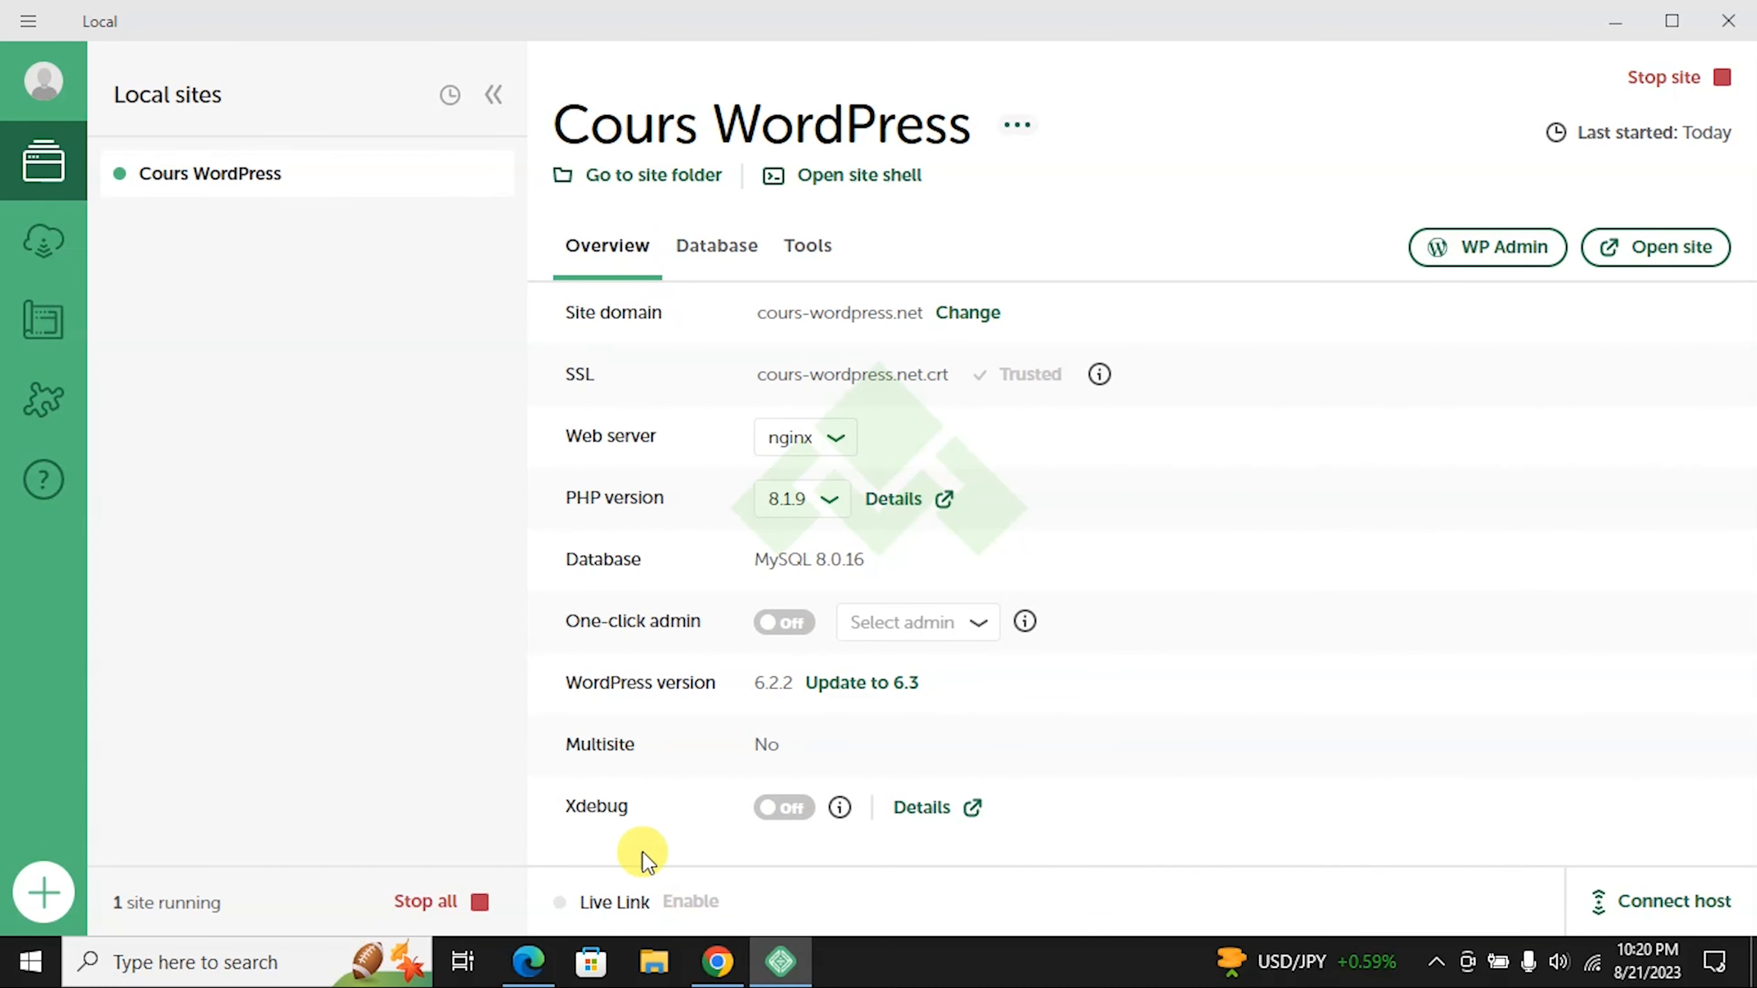
Step: Create a new Local account with name, email and password, declining to save the password
left_click(553, 969)
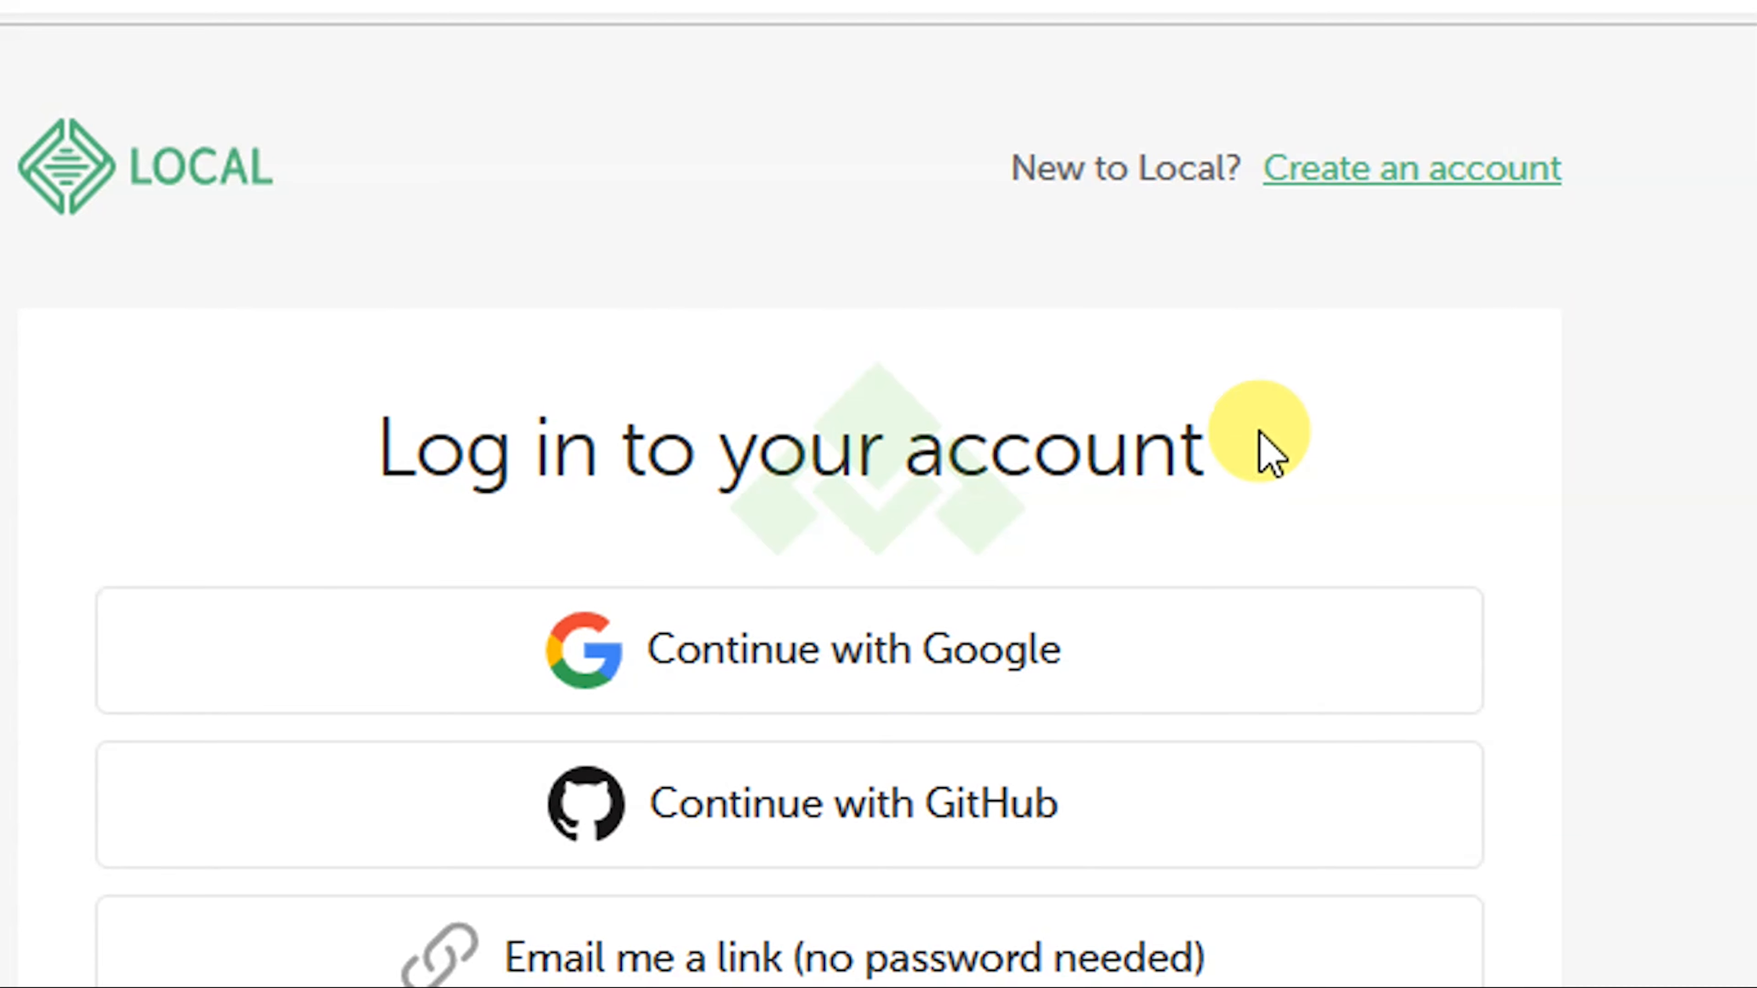
left_click(1398, 188)
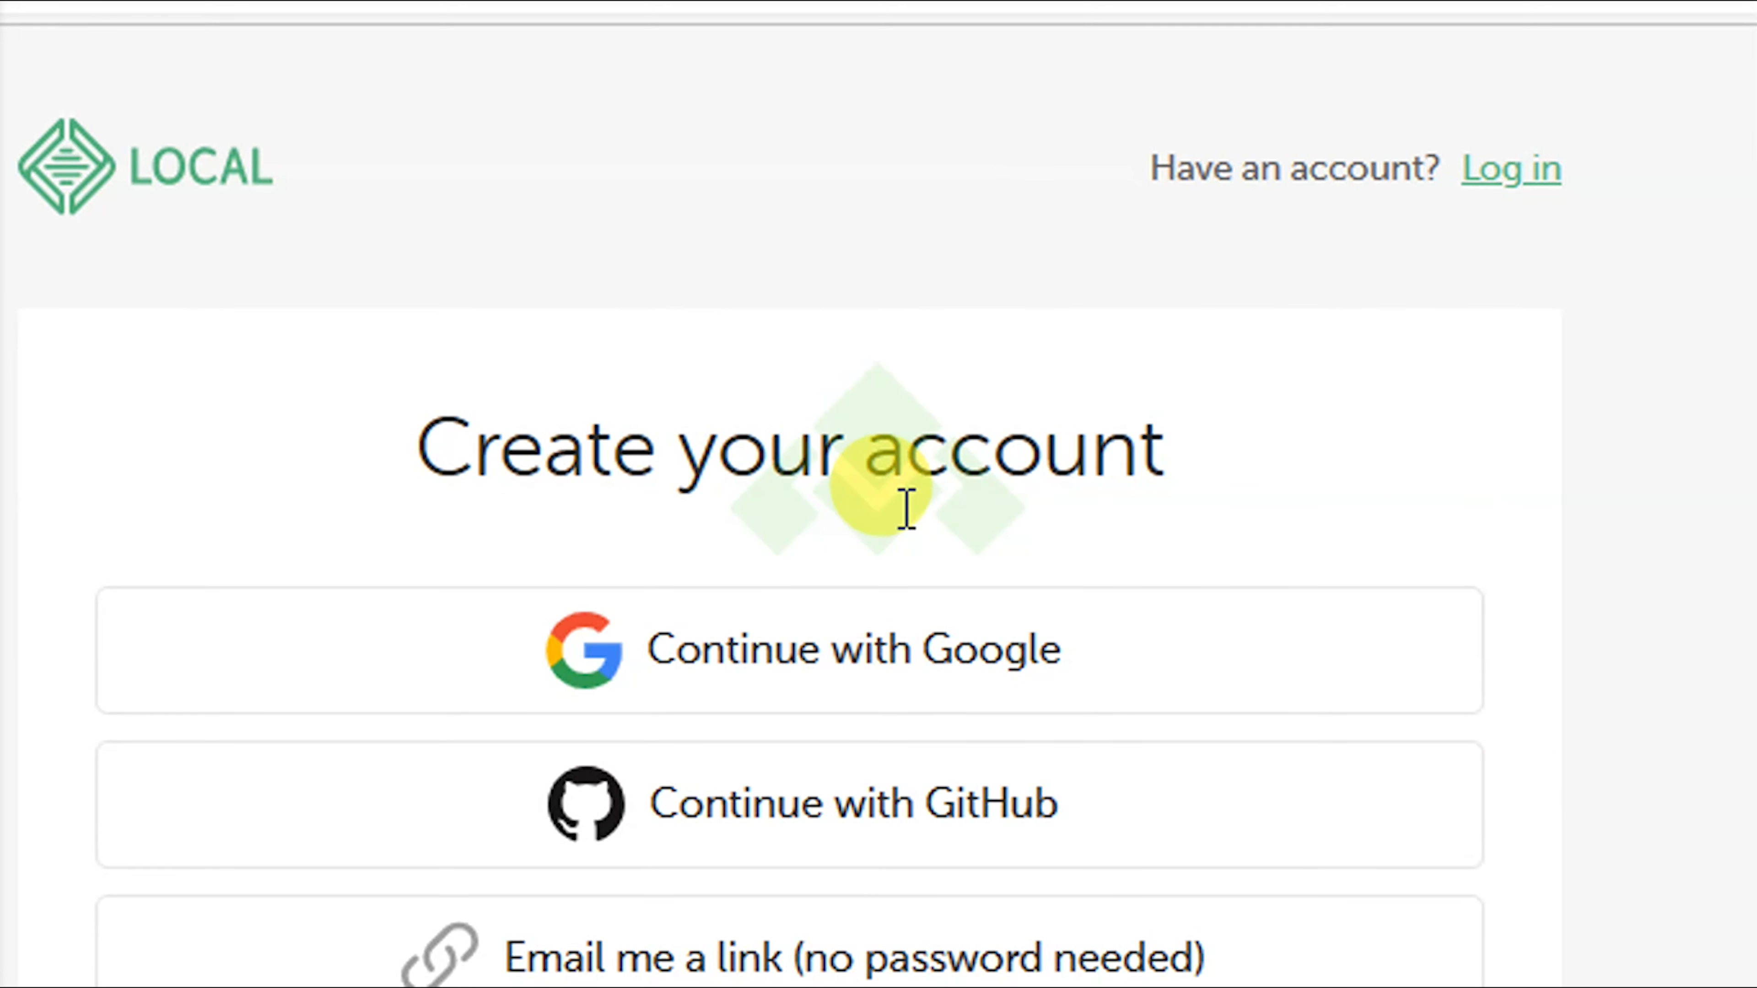
left_click(390, 169)
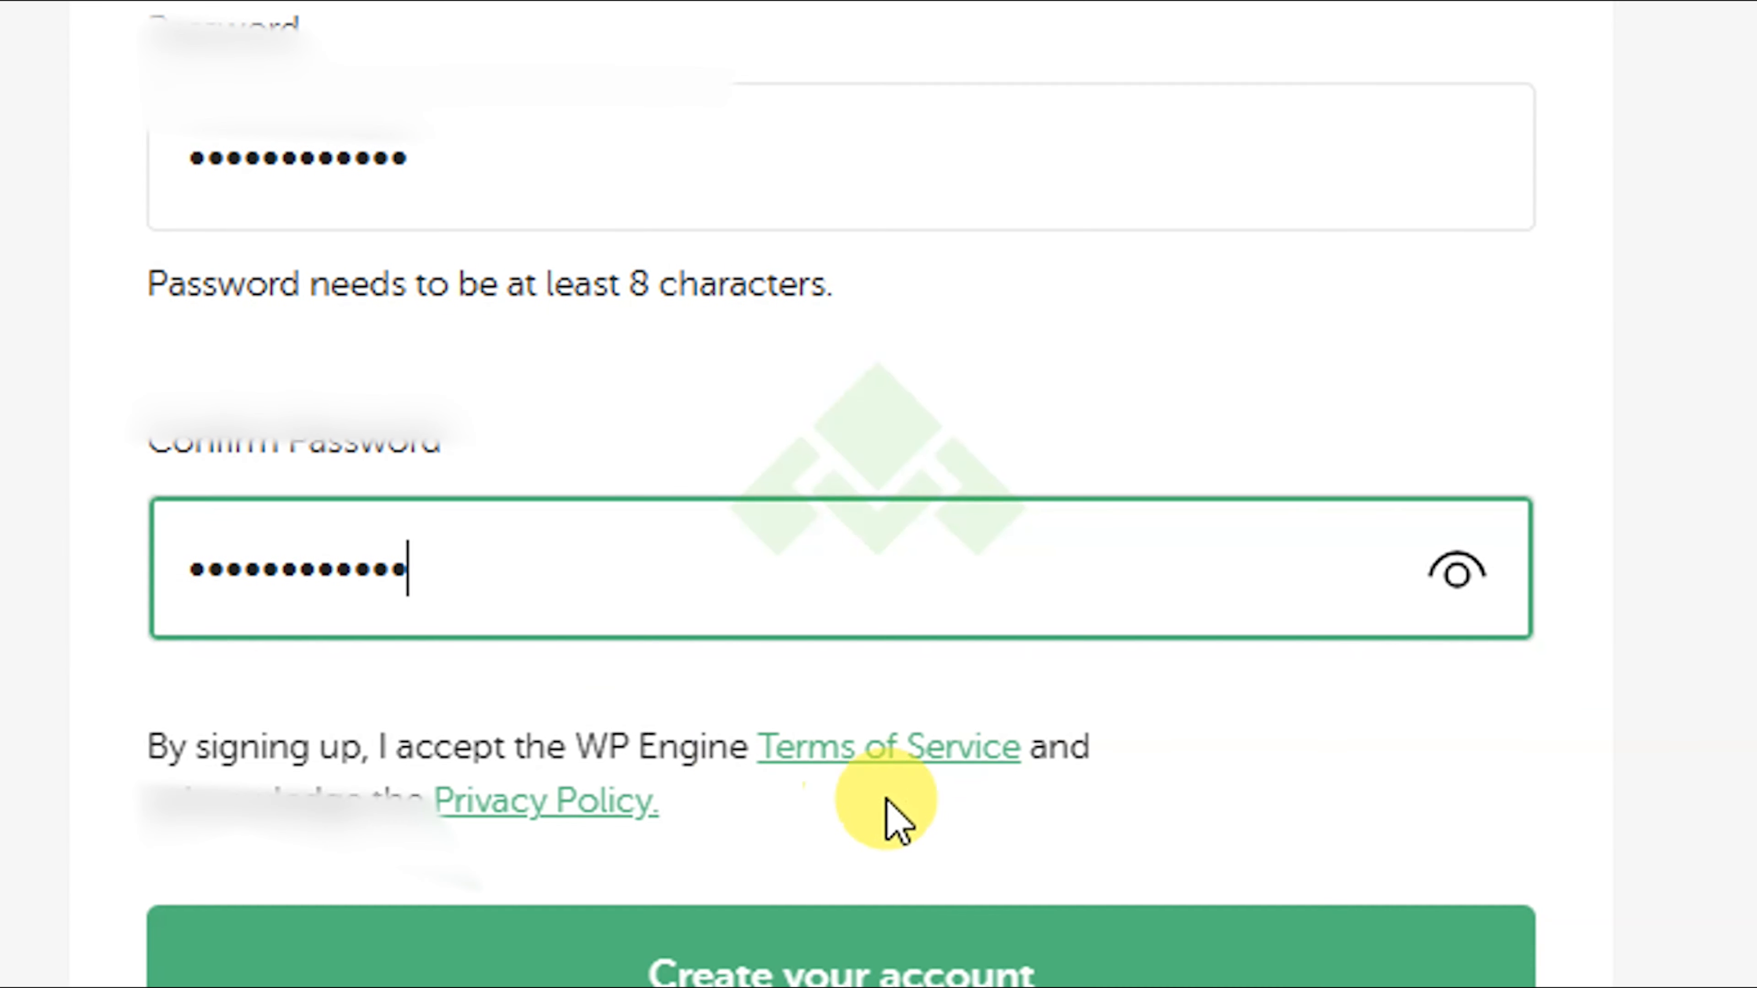
left_click(804, 965)
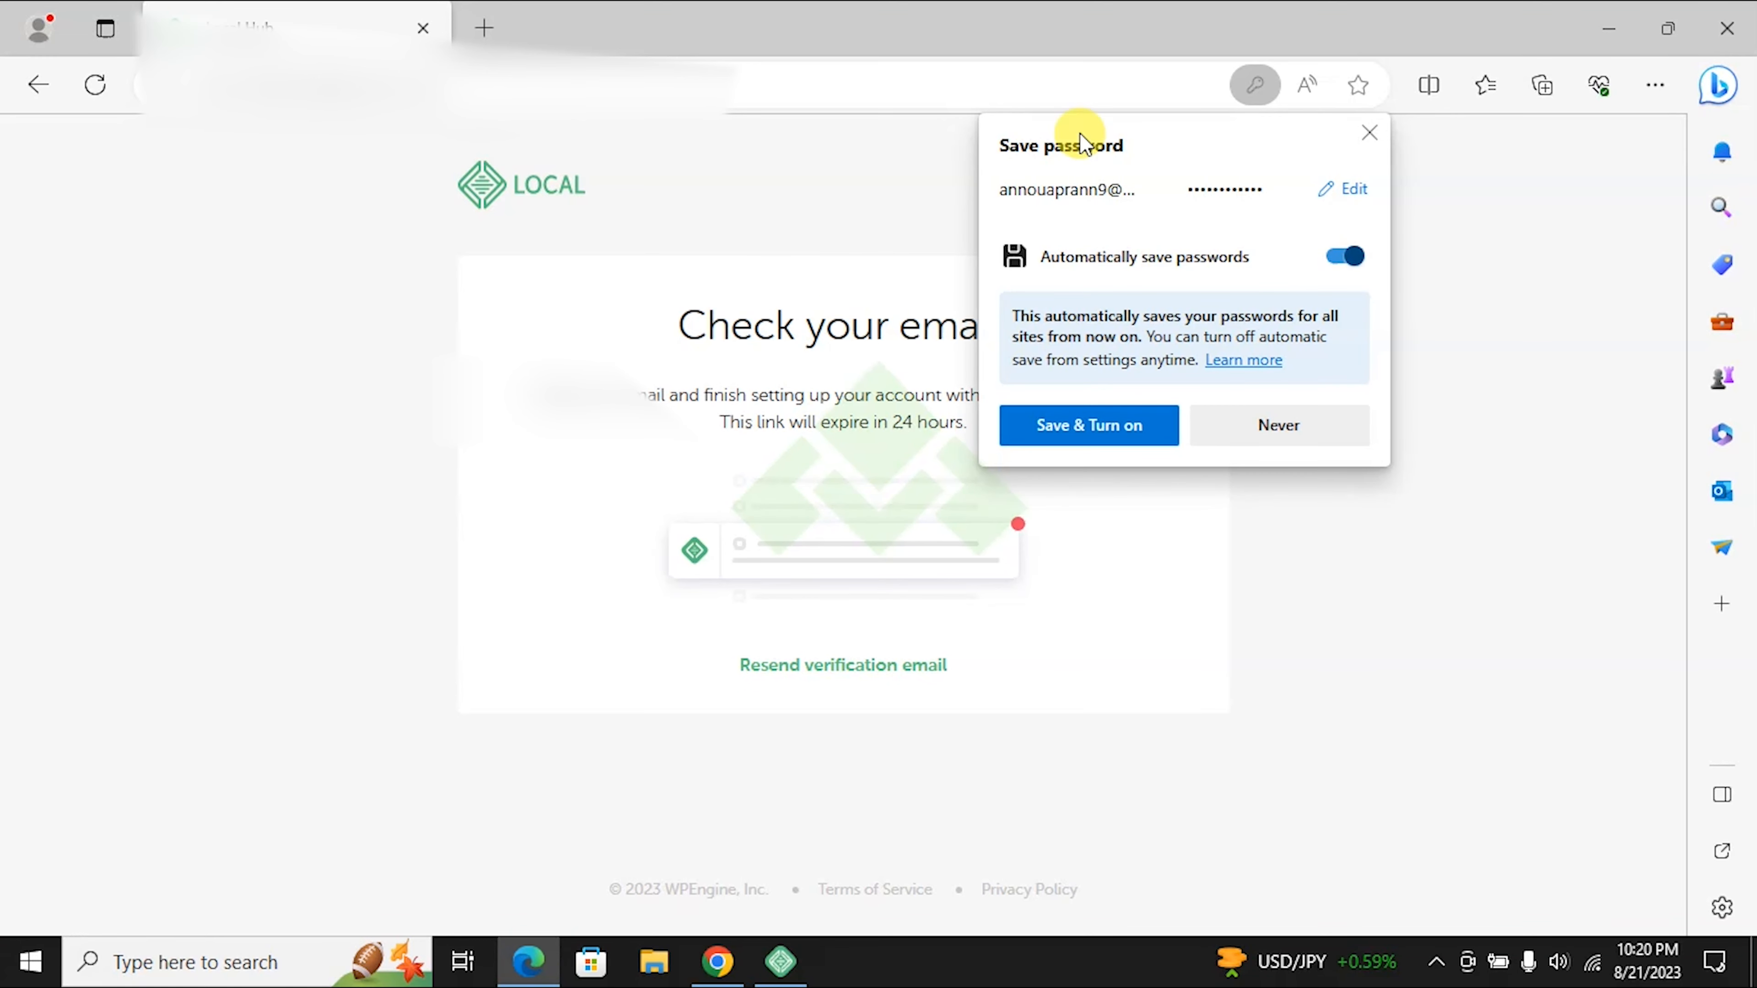
left_click(1369, 132)
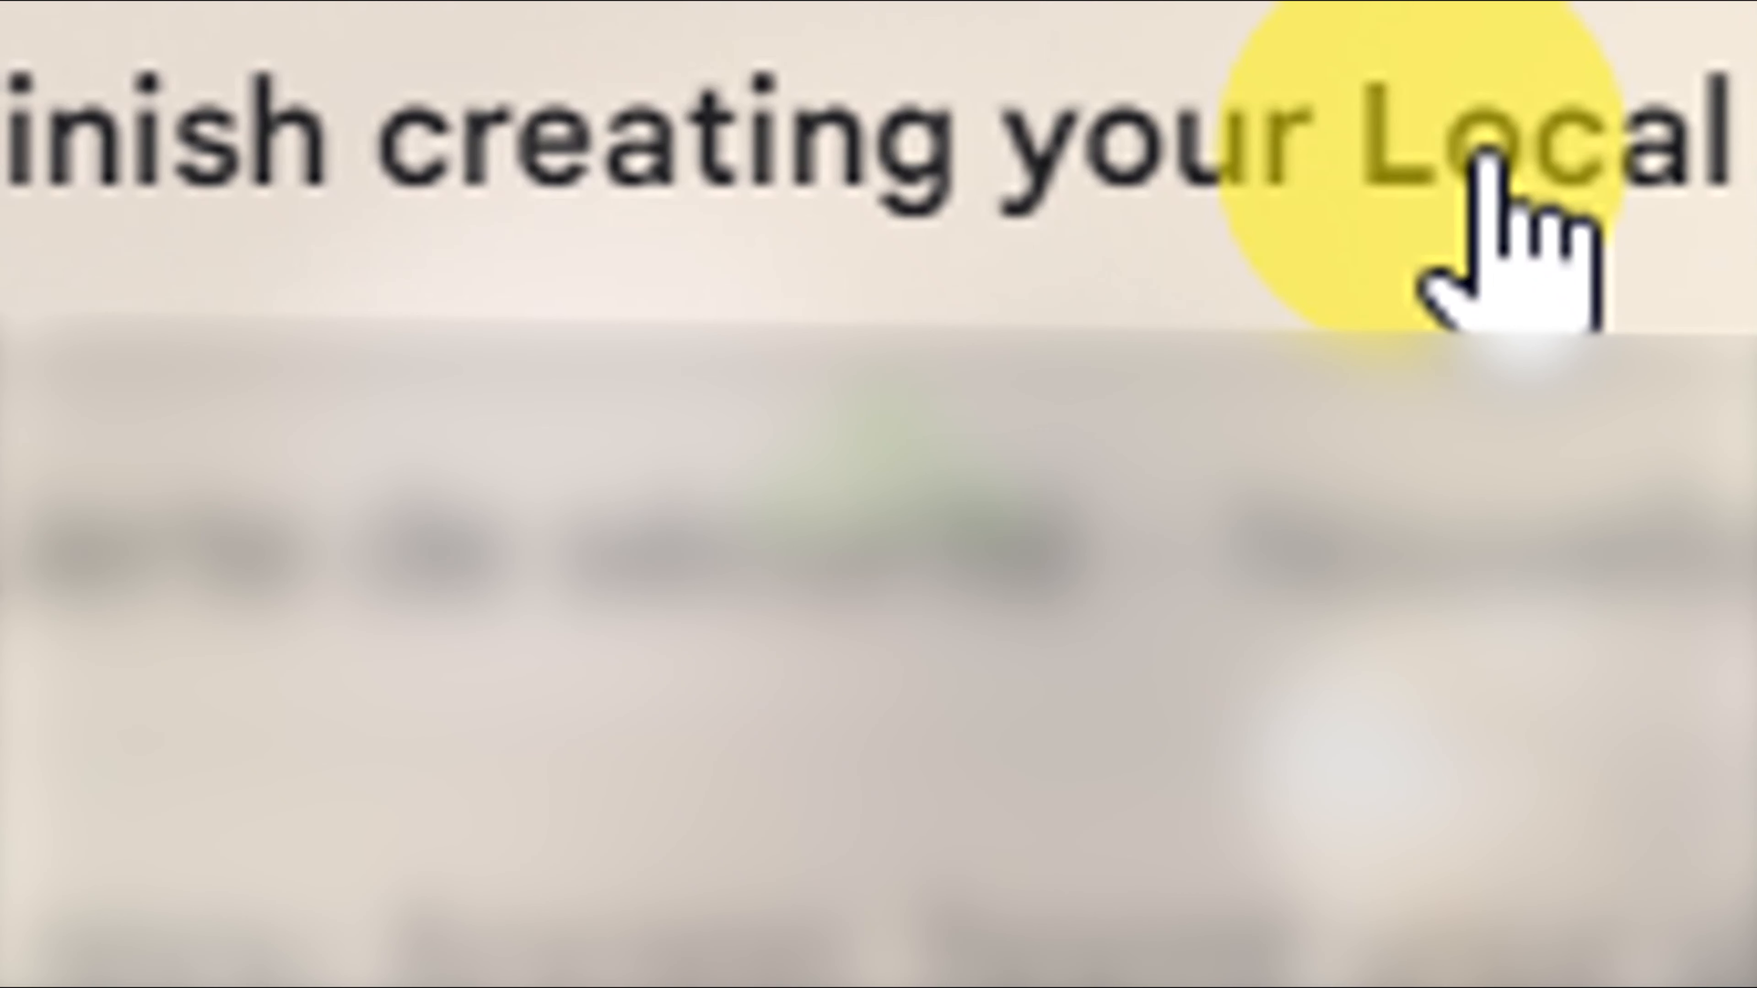
Step: Open the 'Finish creating your Local account' email and copy its verification link address
left_click(1262, 277)
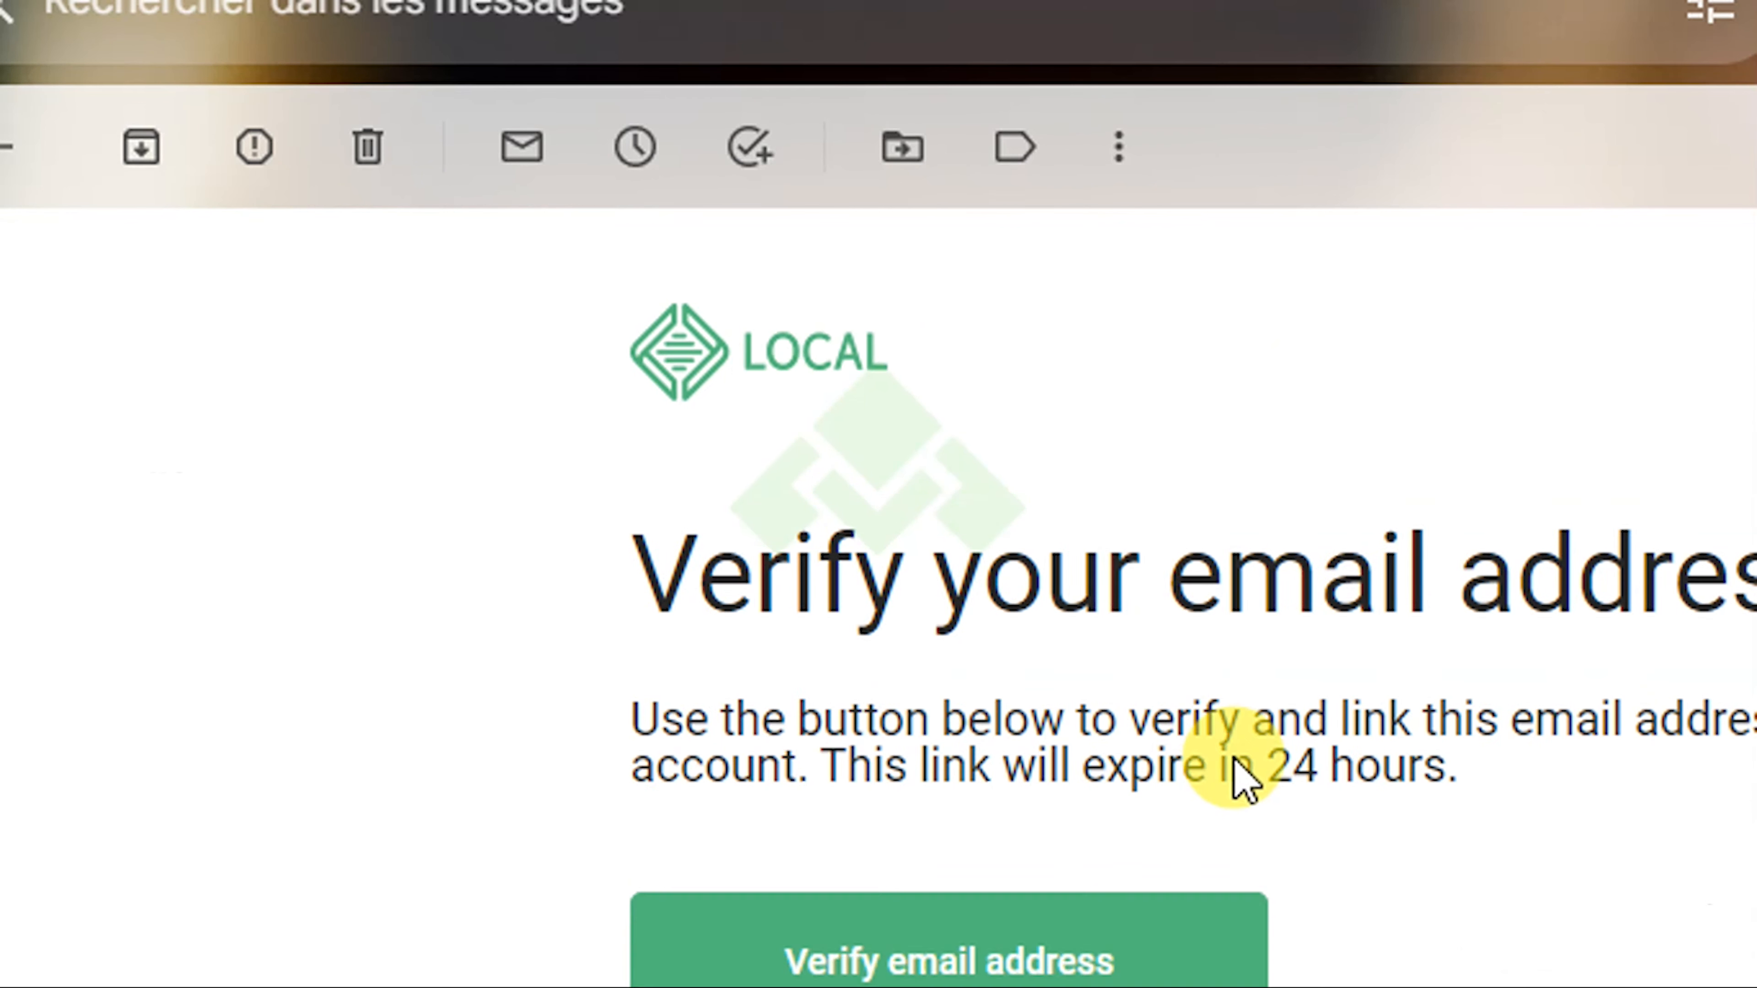
scroll(1238, 778, "down", 3)
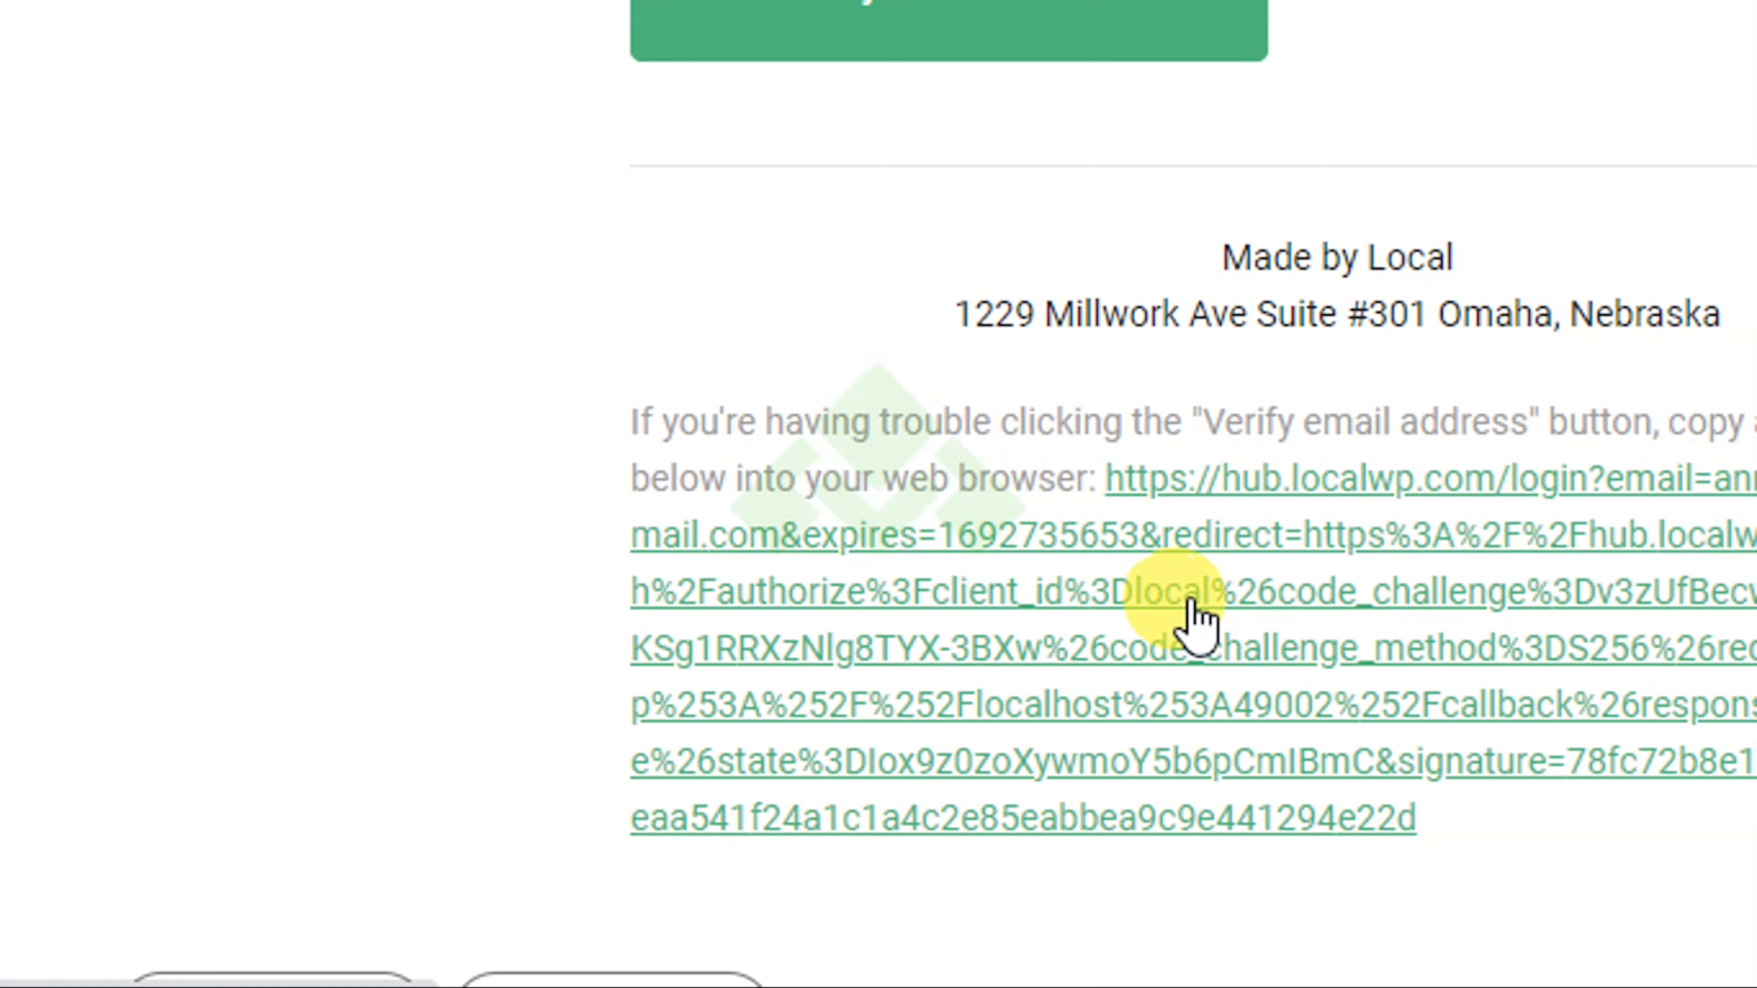
right_click(1195, 616)
left_click(1369, 290)
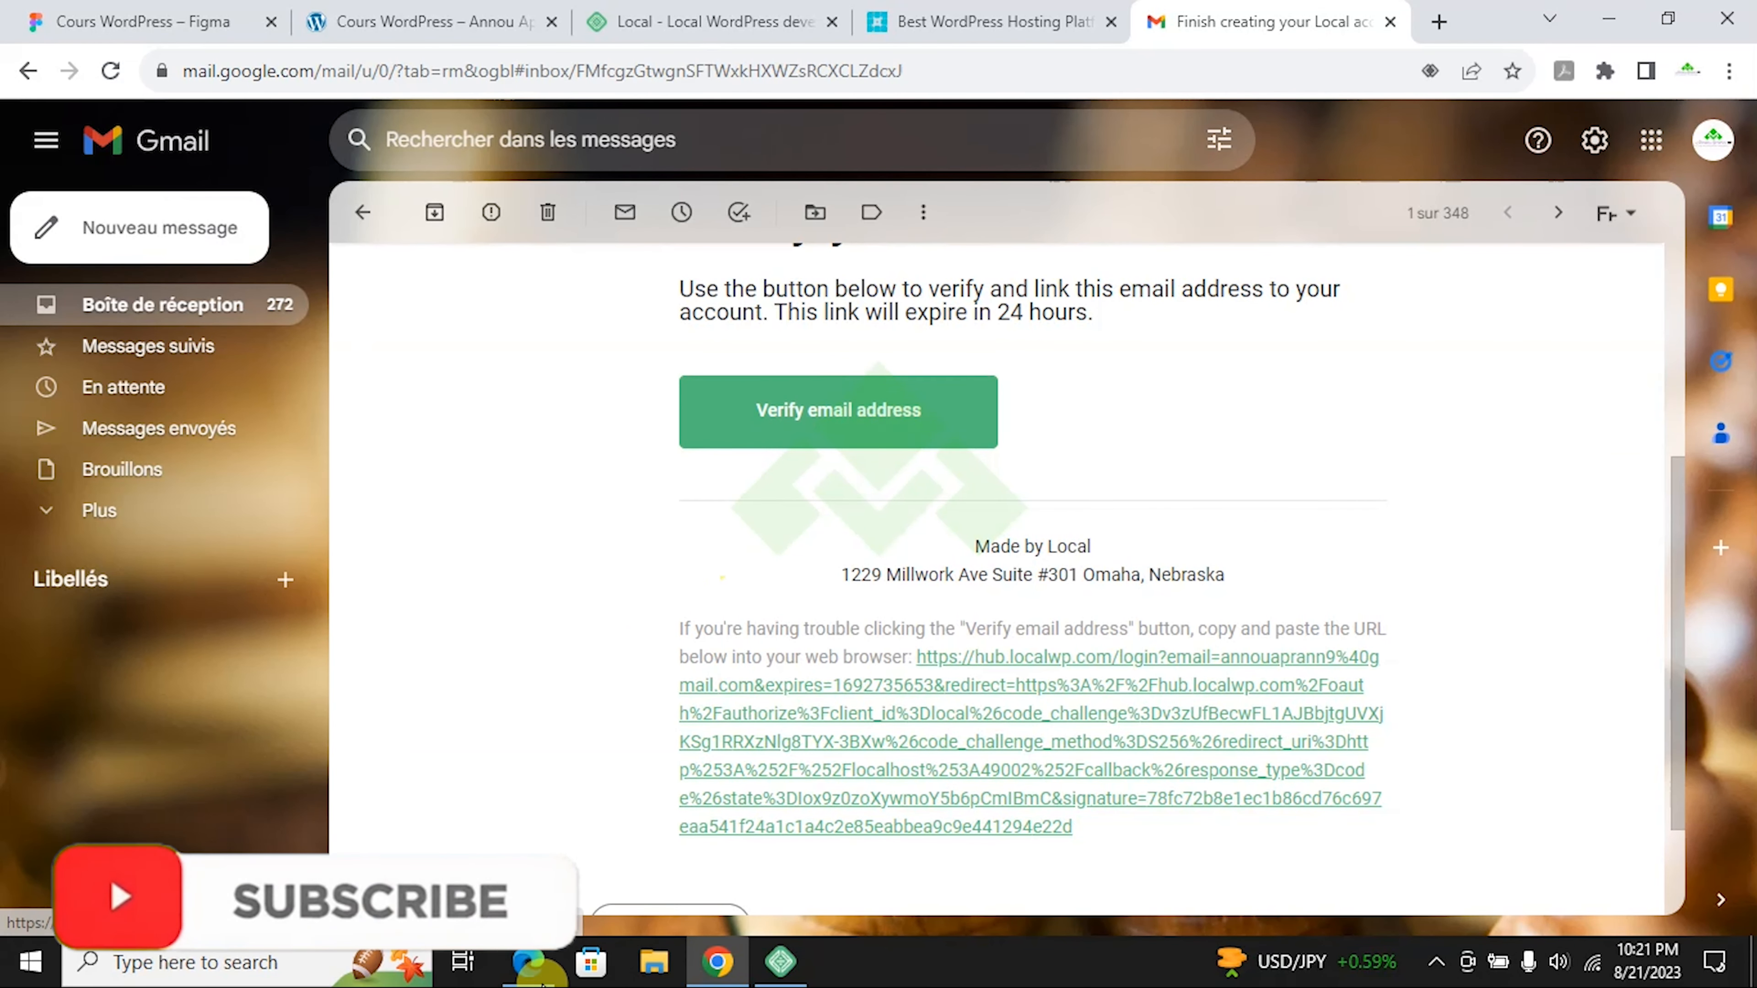
left_click(533, 965)
Step: Load the copied verification link in a new tab and log in to the Local account
left_click(482, 28)
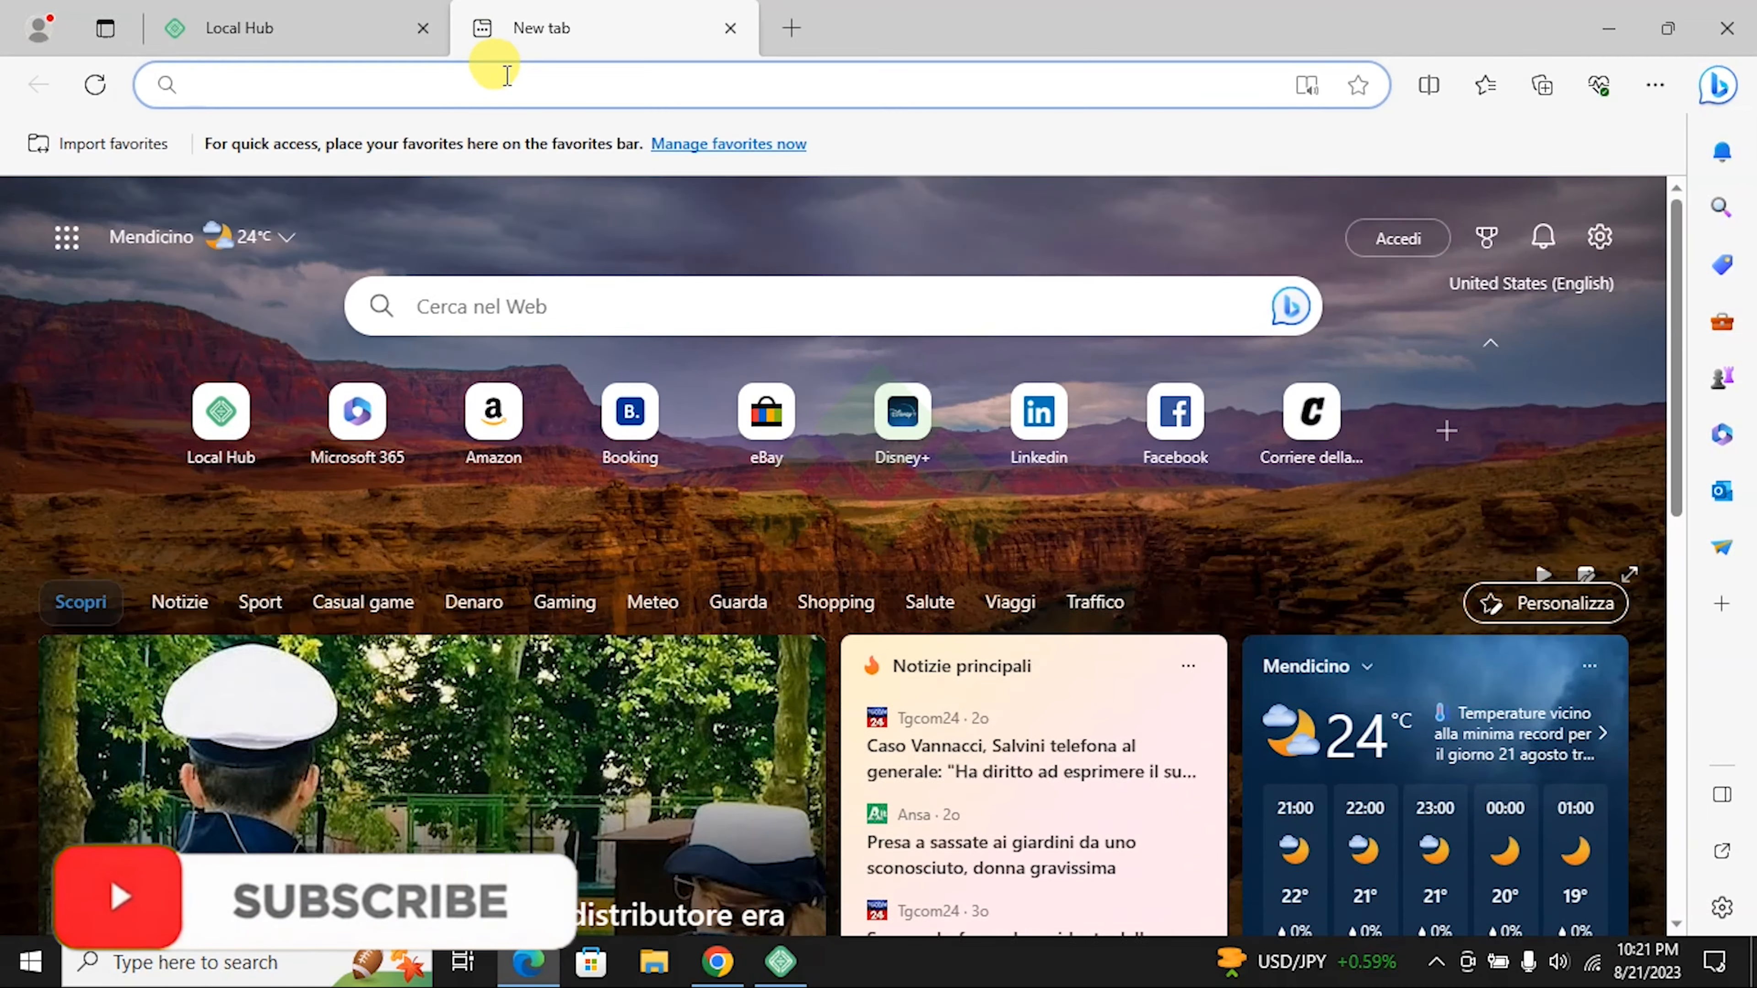
key("ctrl+v")
key("Return")
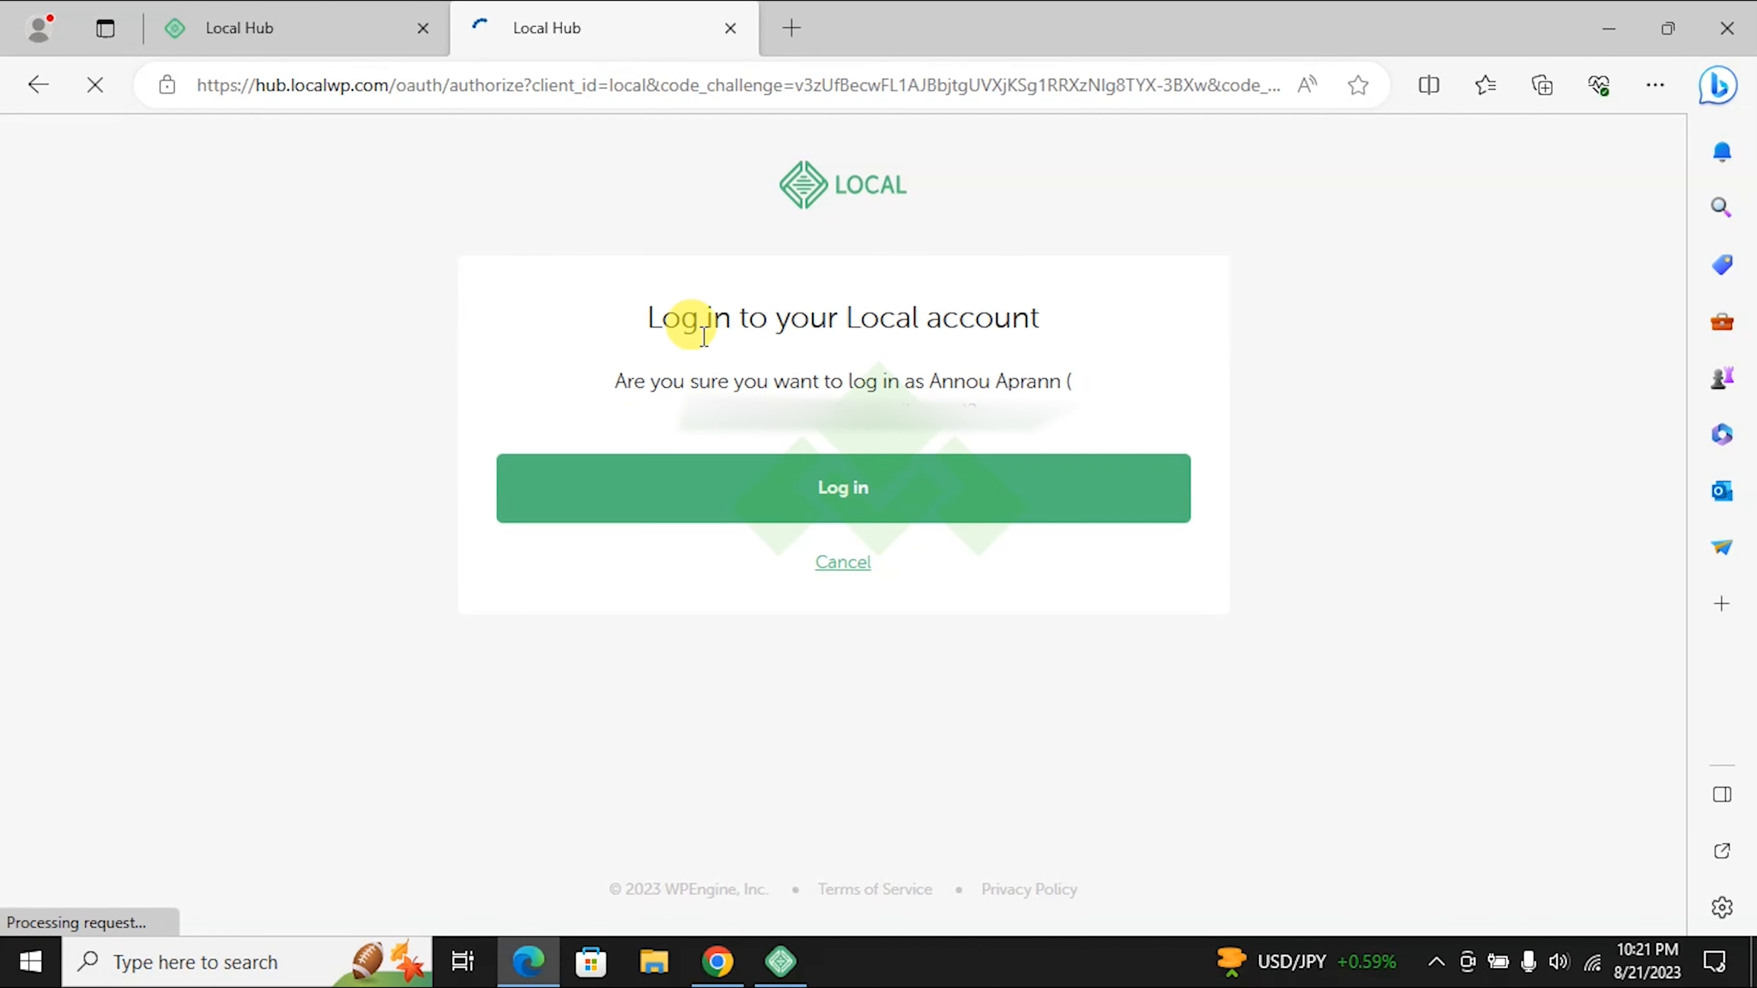
left_click(785, 489)
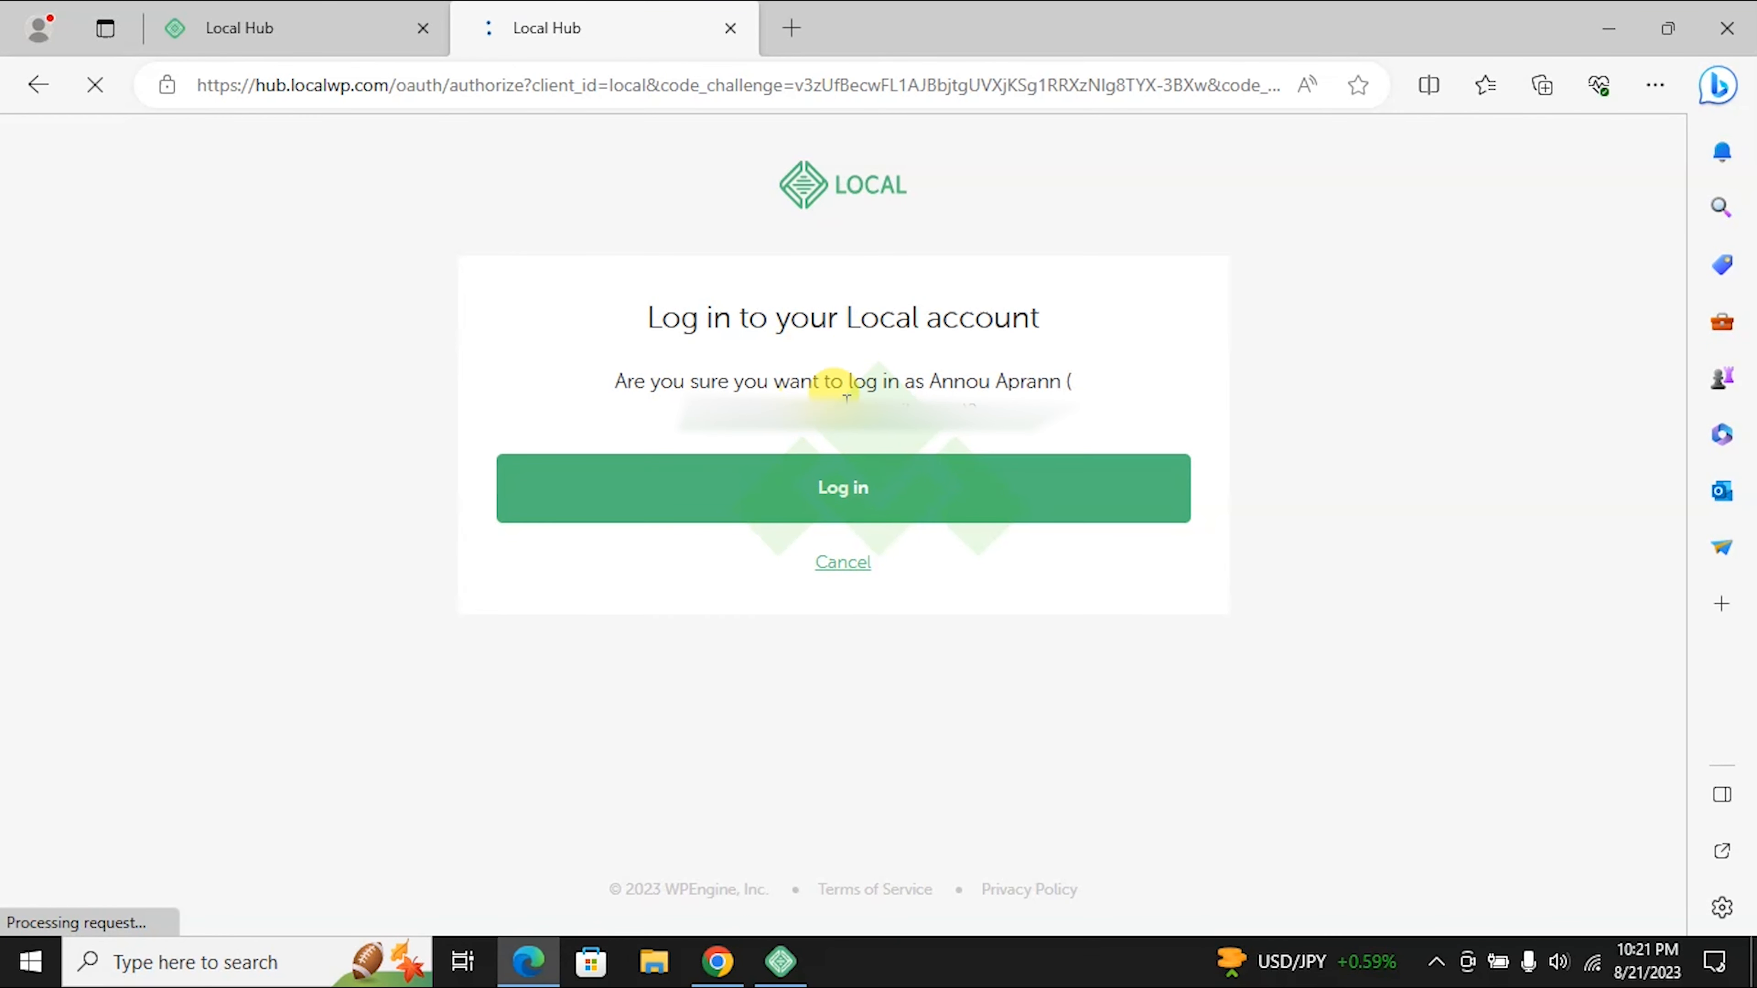
Step: Confirm the login and let the browser hand it off to the Local app
left_click_drag(705, 401, 971, 400)
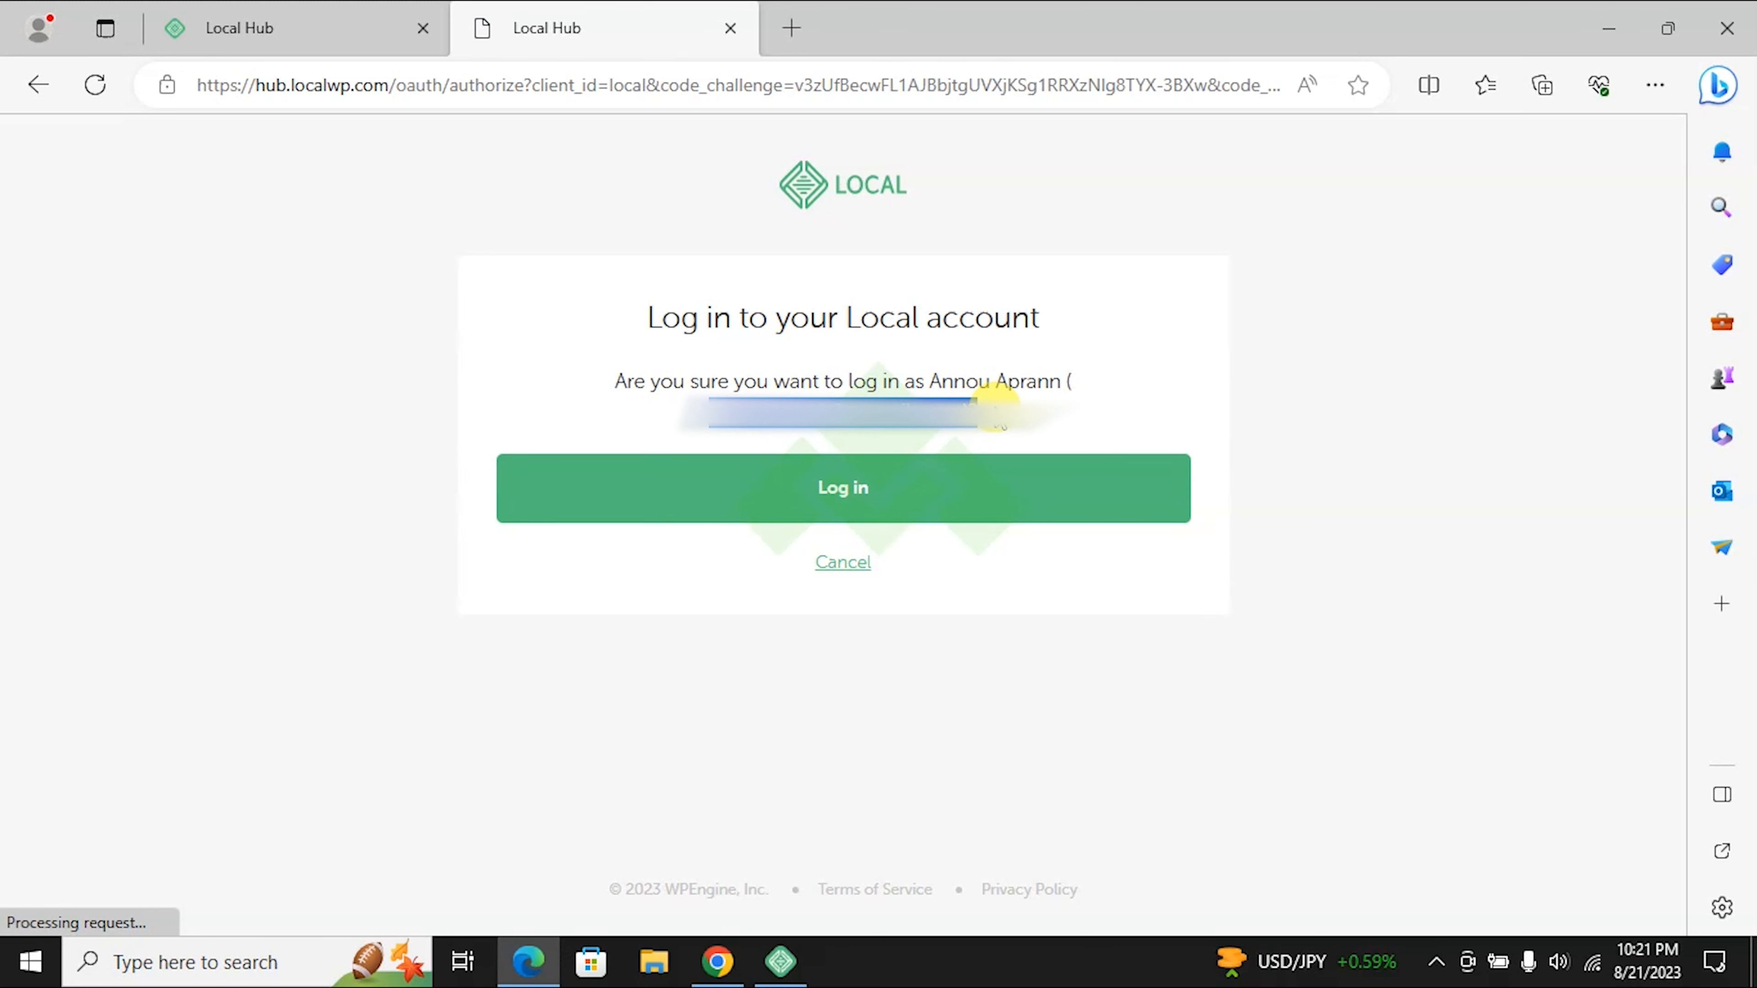
left_click(864, 490)
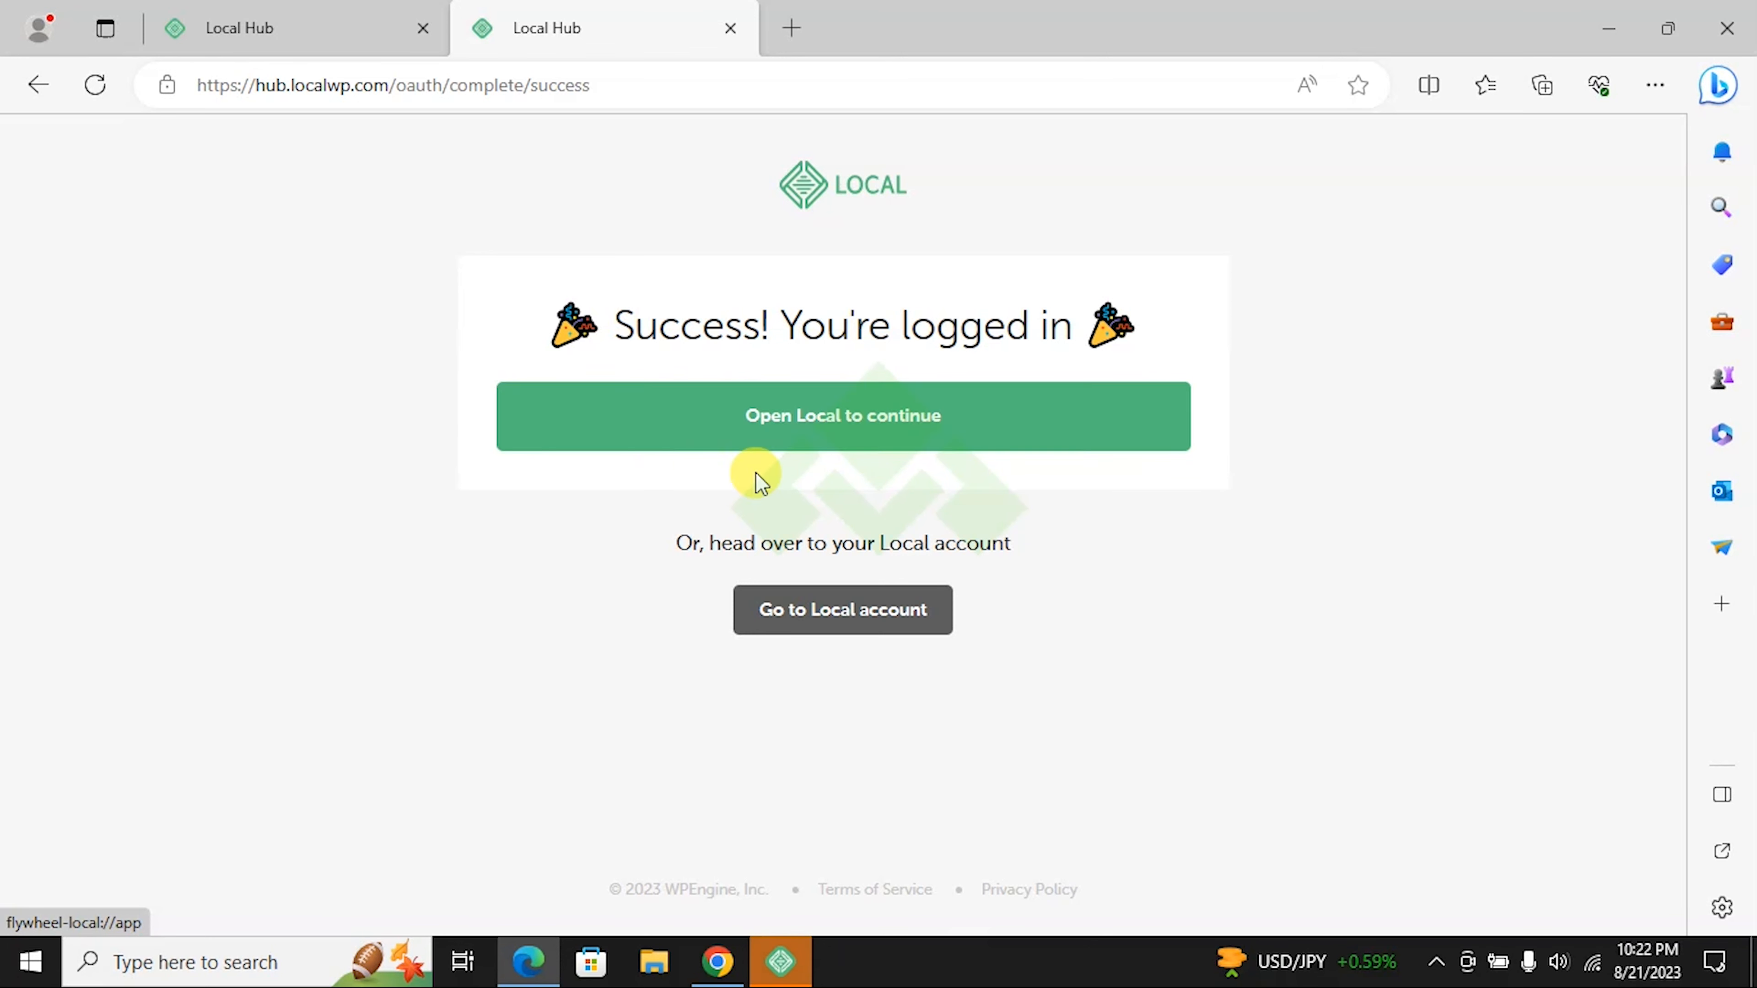
left_click(893, 432)
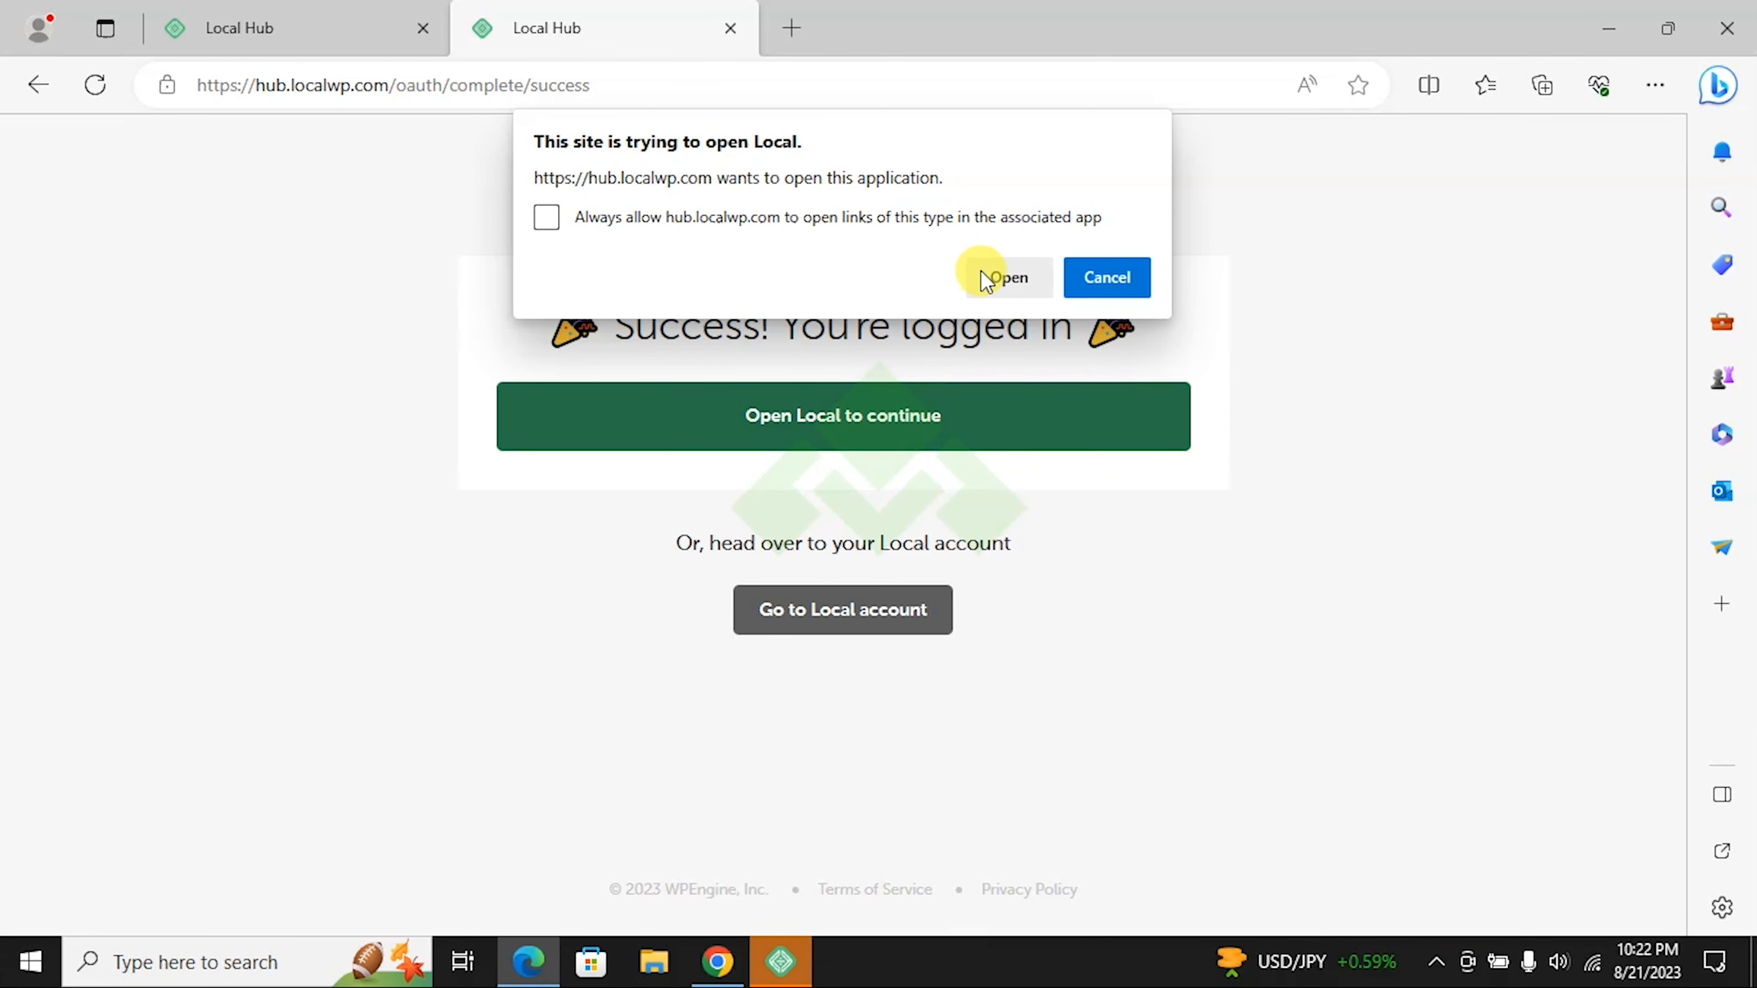
left_click(1006, 279)
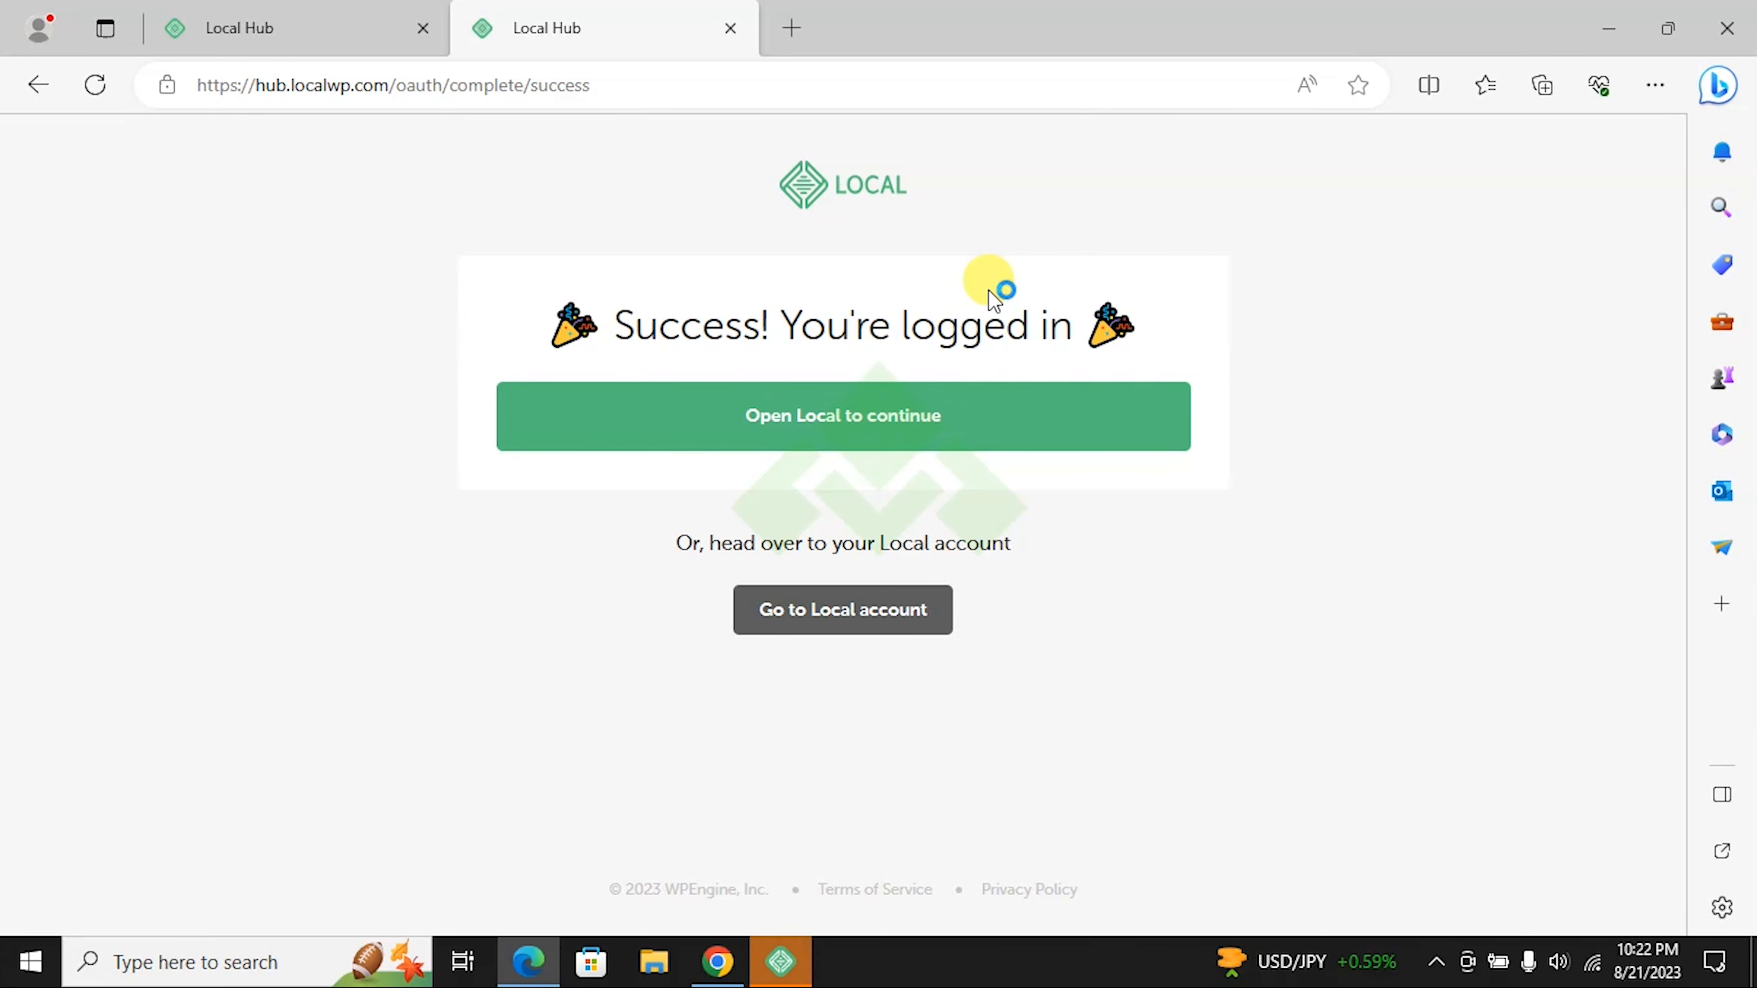
Step: Copy the eccentric-alley.localsite.io Live Link address from Local's site details
left_click(780, 960)
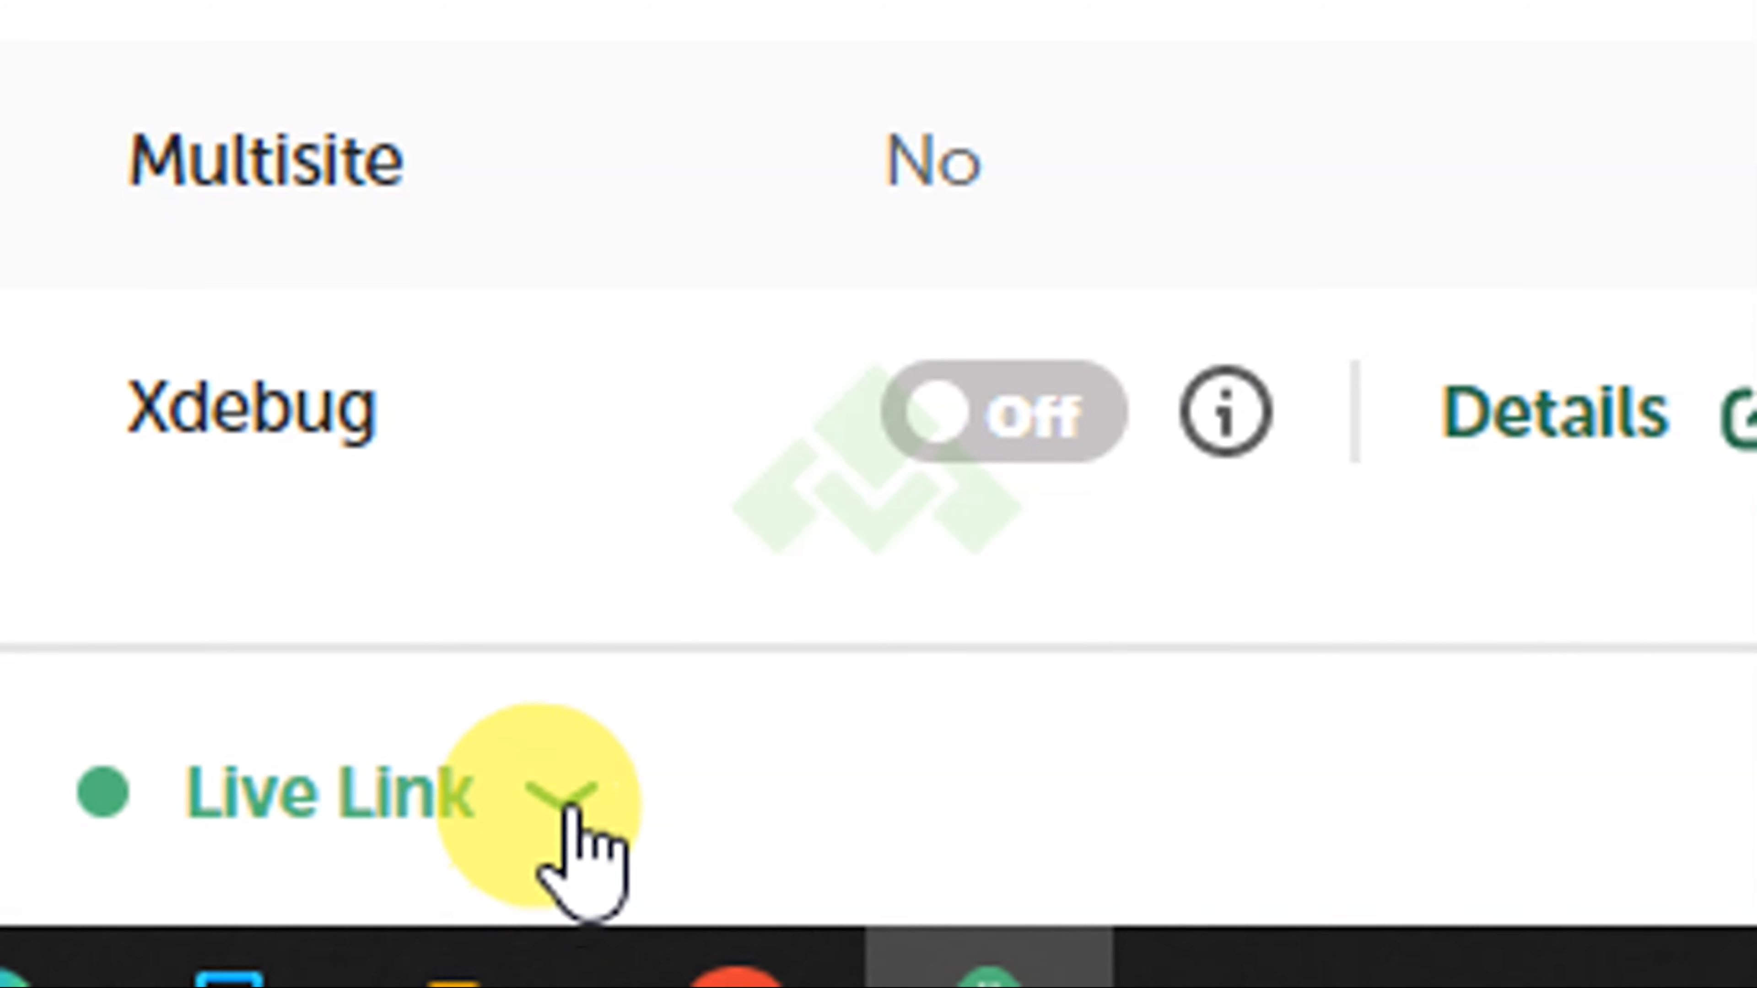
left_click(566, 809)
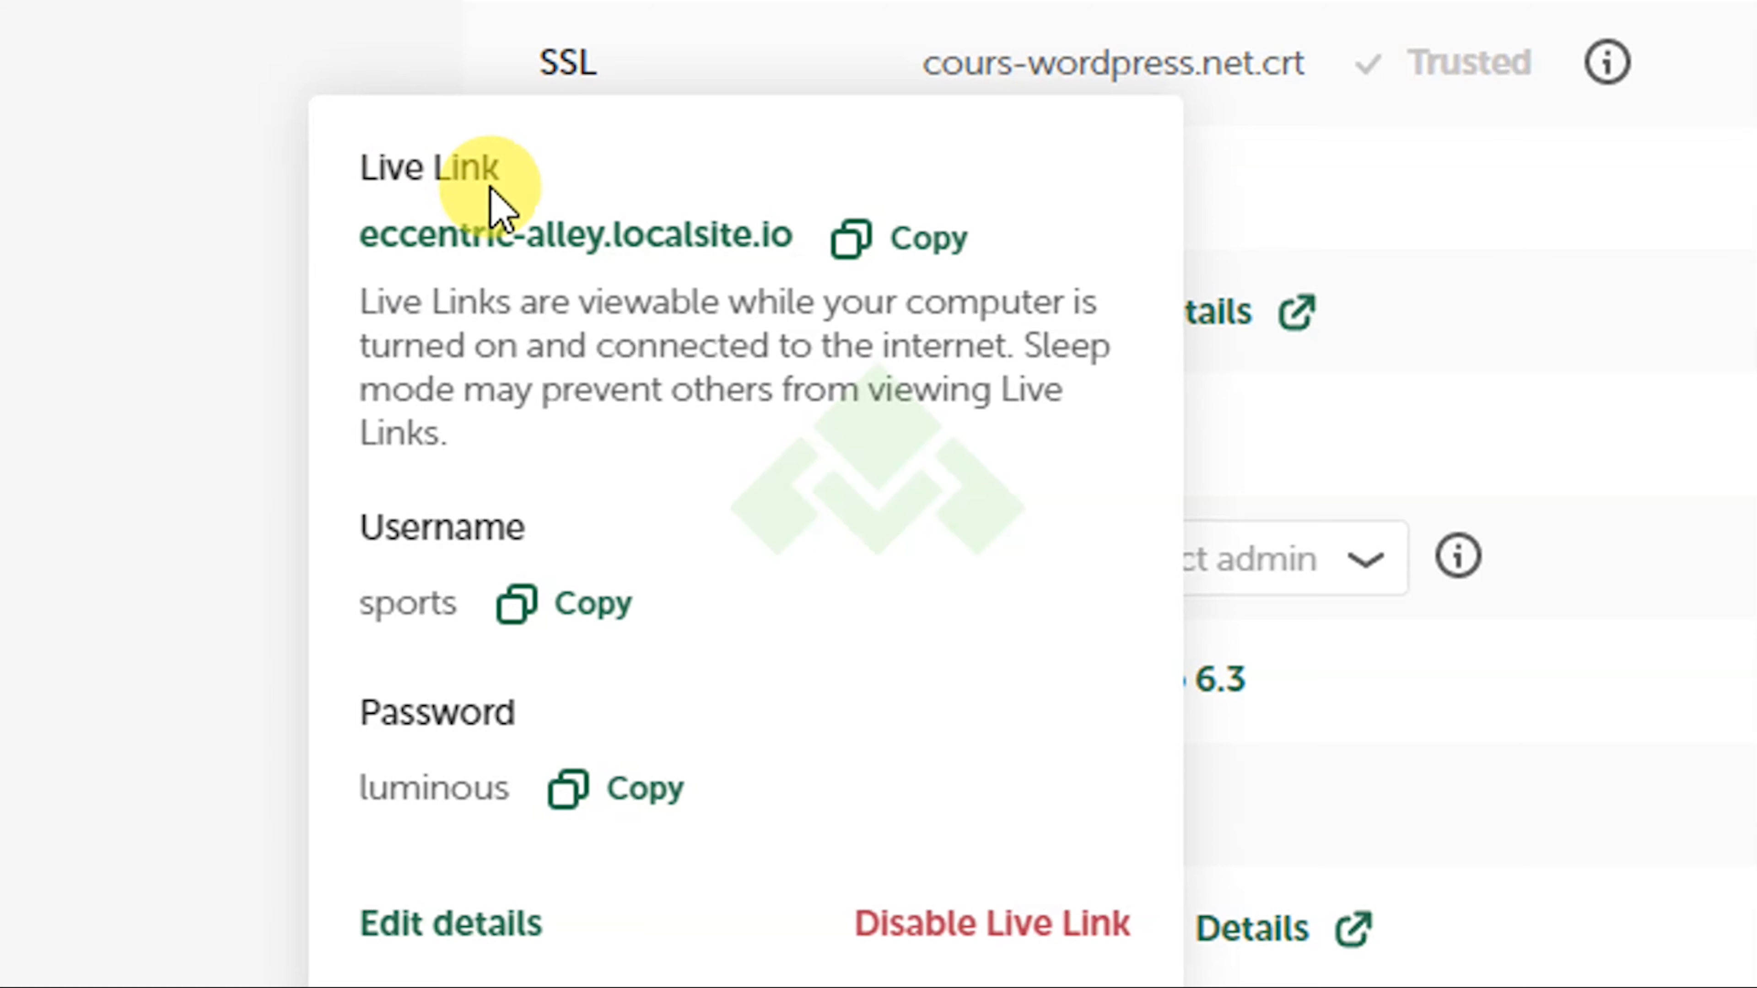
left_click(877, 240)
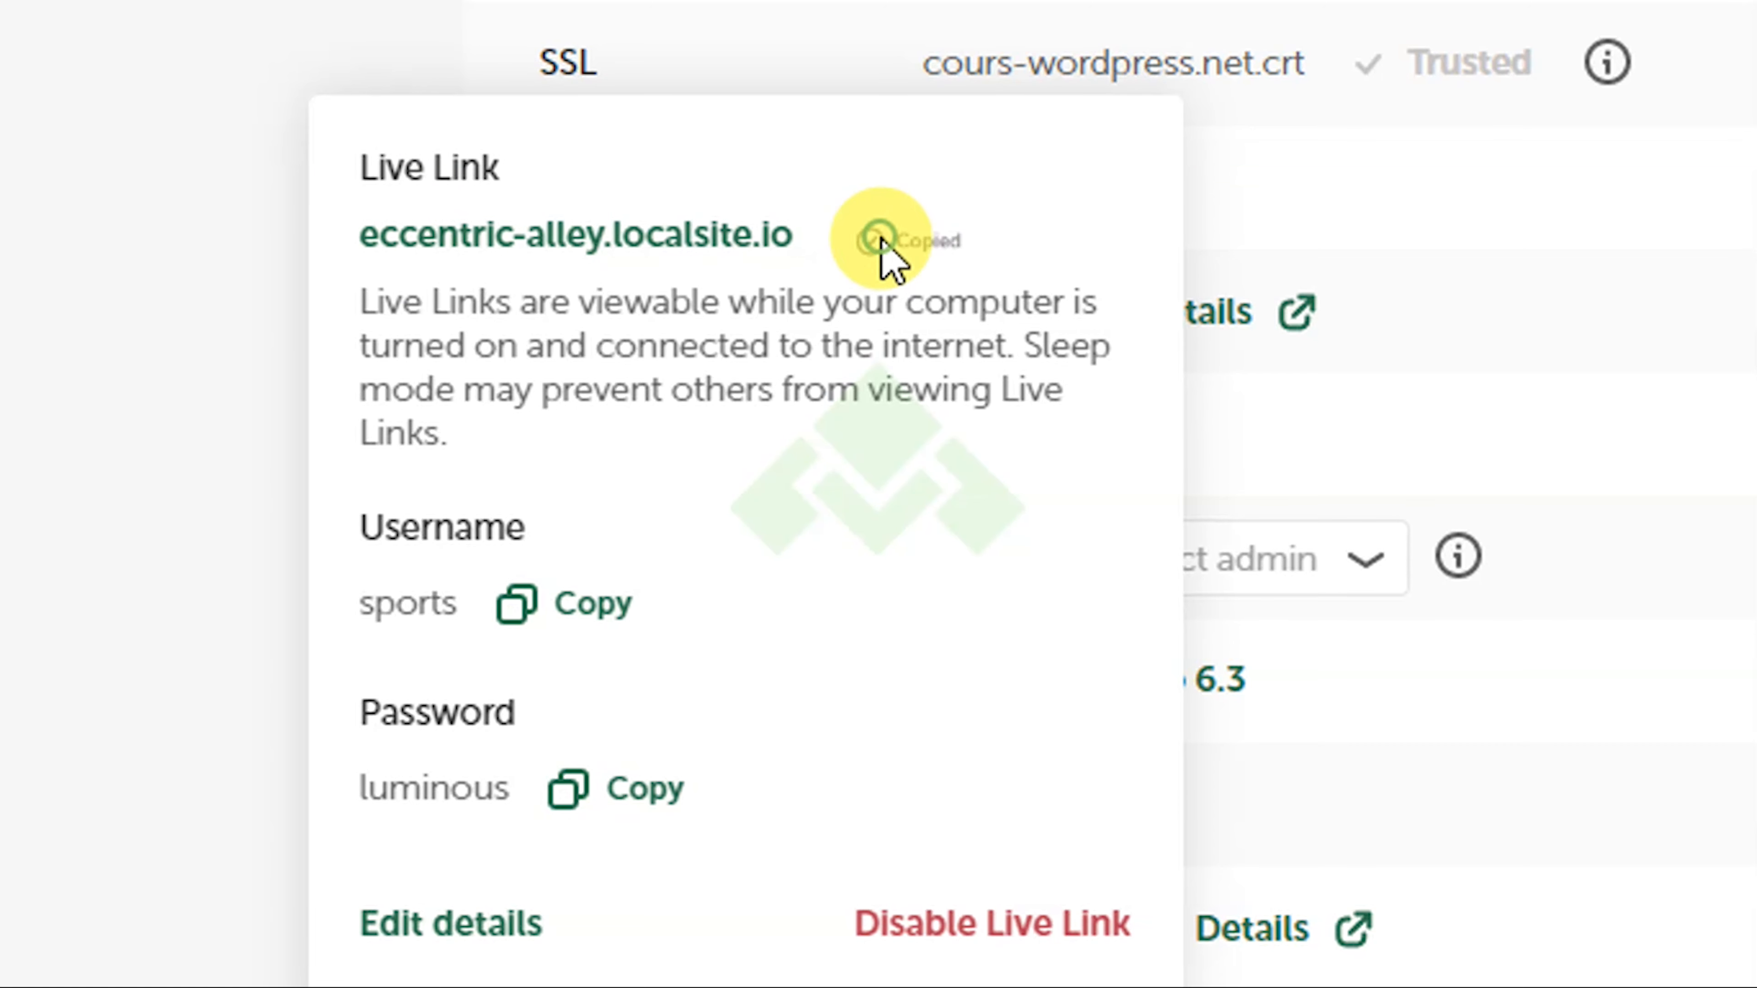
left_click(841, 936)
Step: Load the copied eccentric-alley.localsite.io Live Link address in a new Chrome tab
key("ctrl+t")
key("ctrl+v")
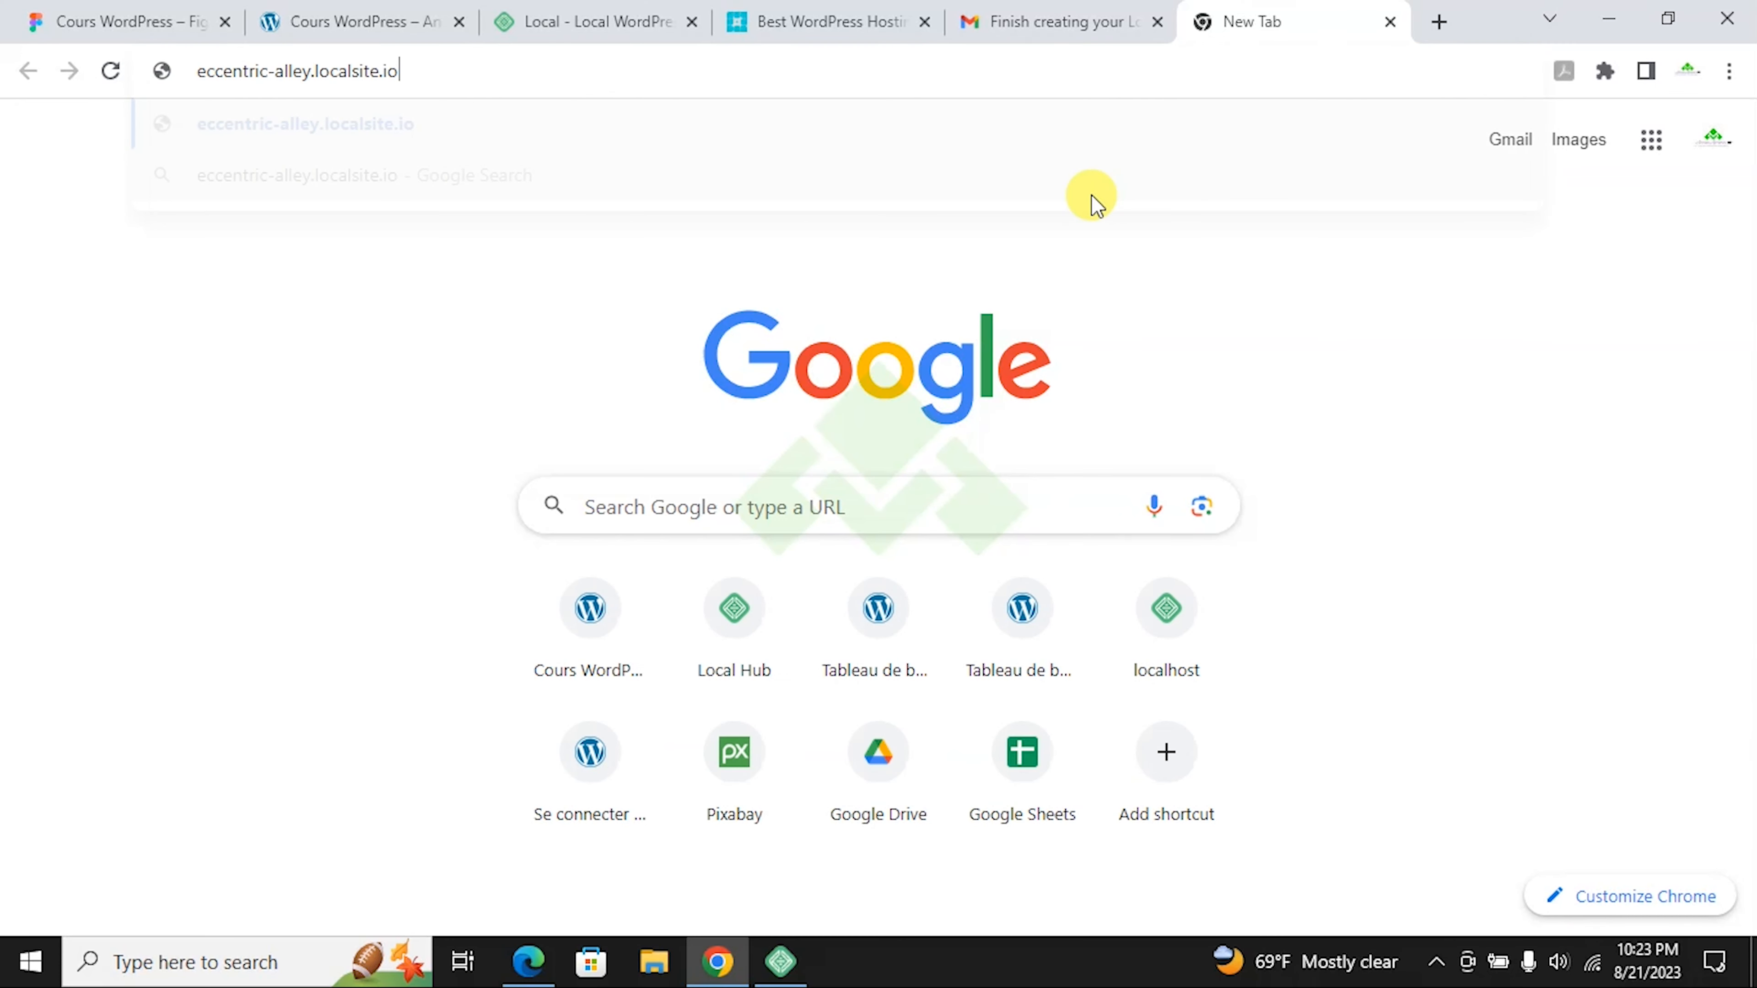
key("Return")
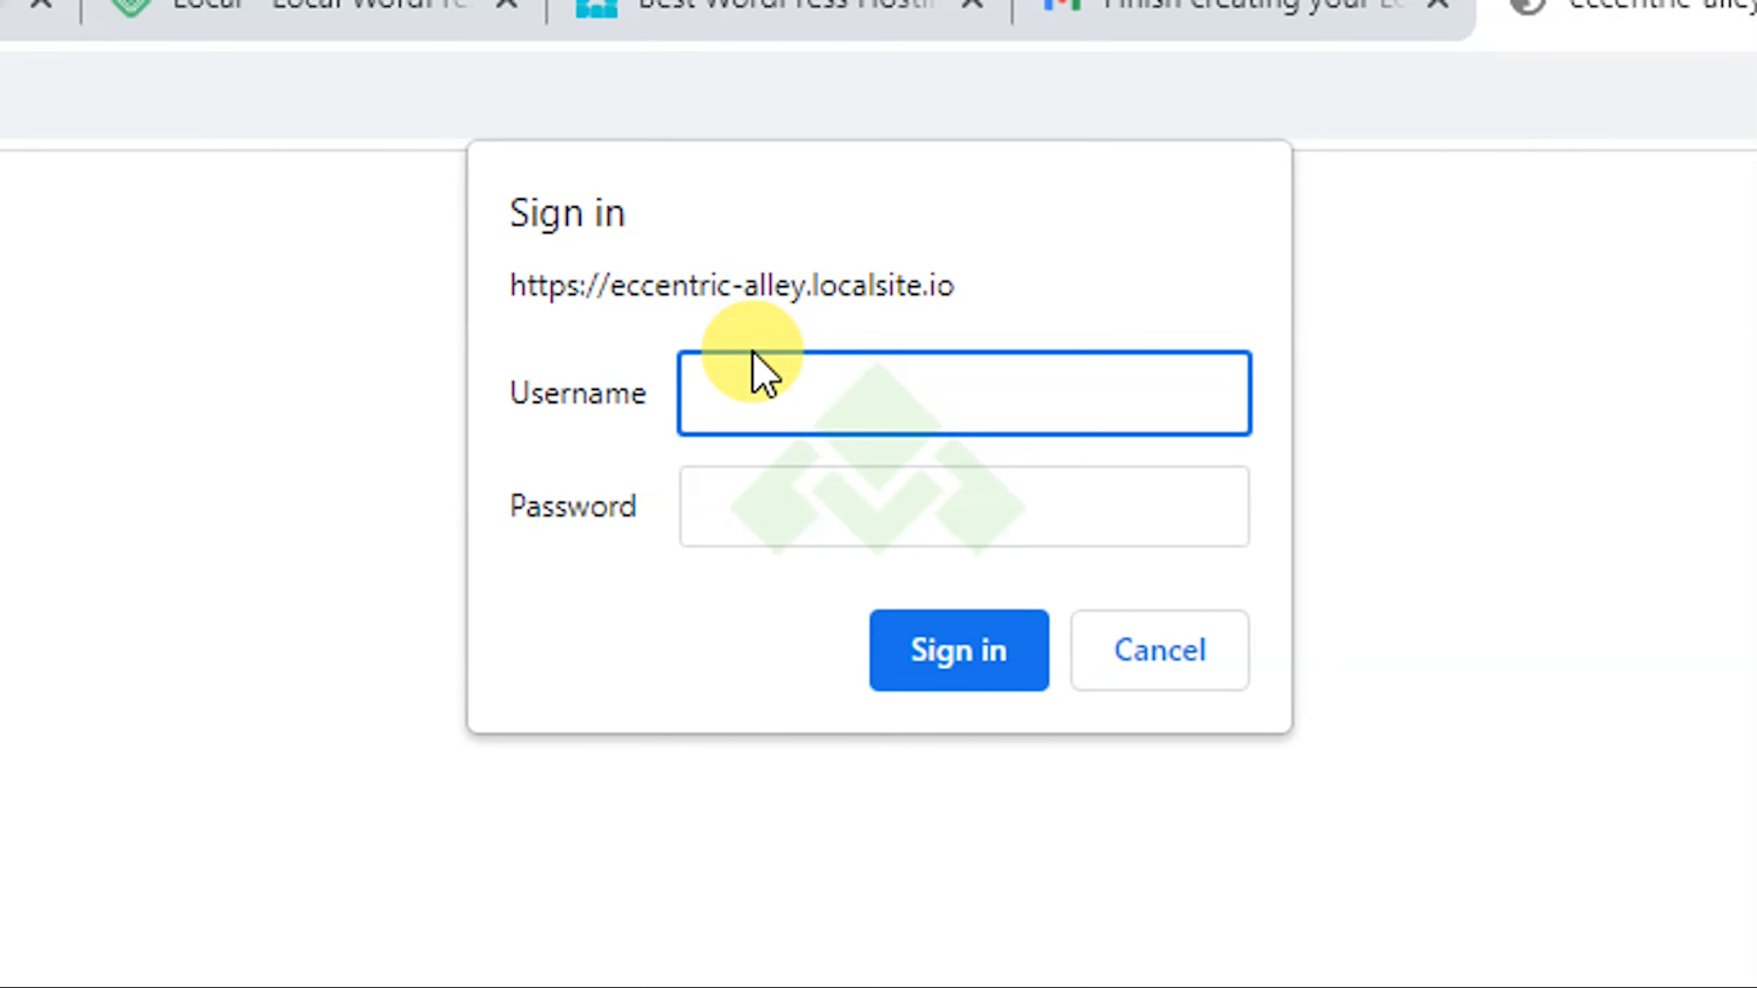
Step: Copy the Live Link username and password from Local into Chrome's sign-in prompt and submit
left_click(675, 953)
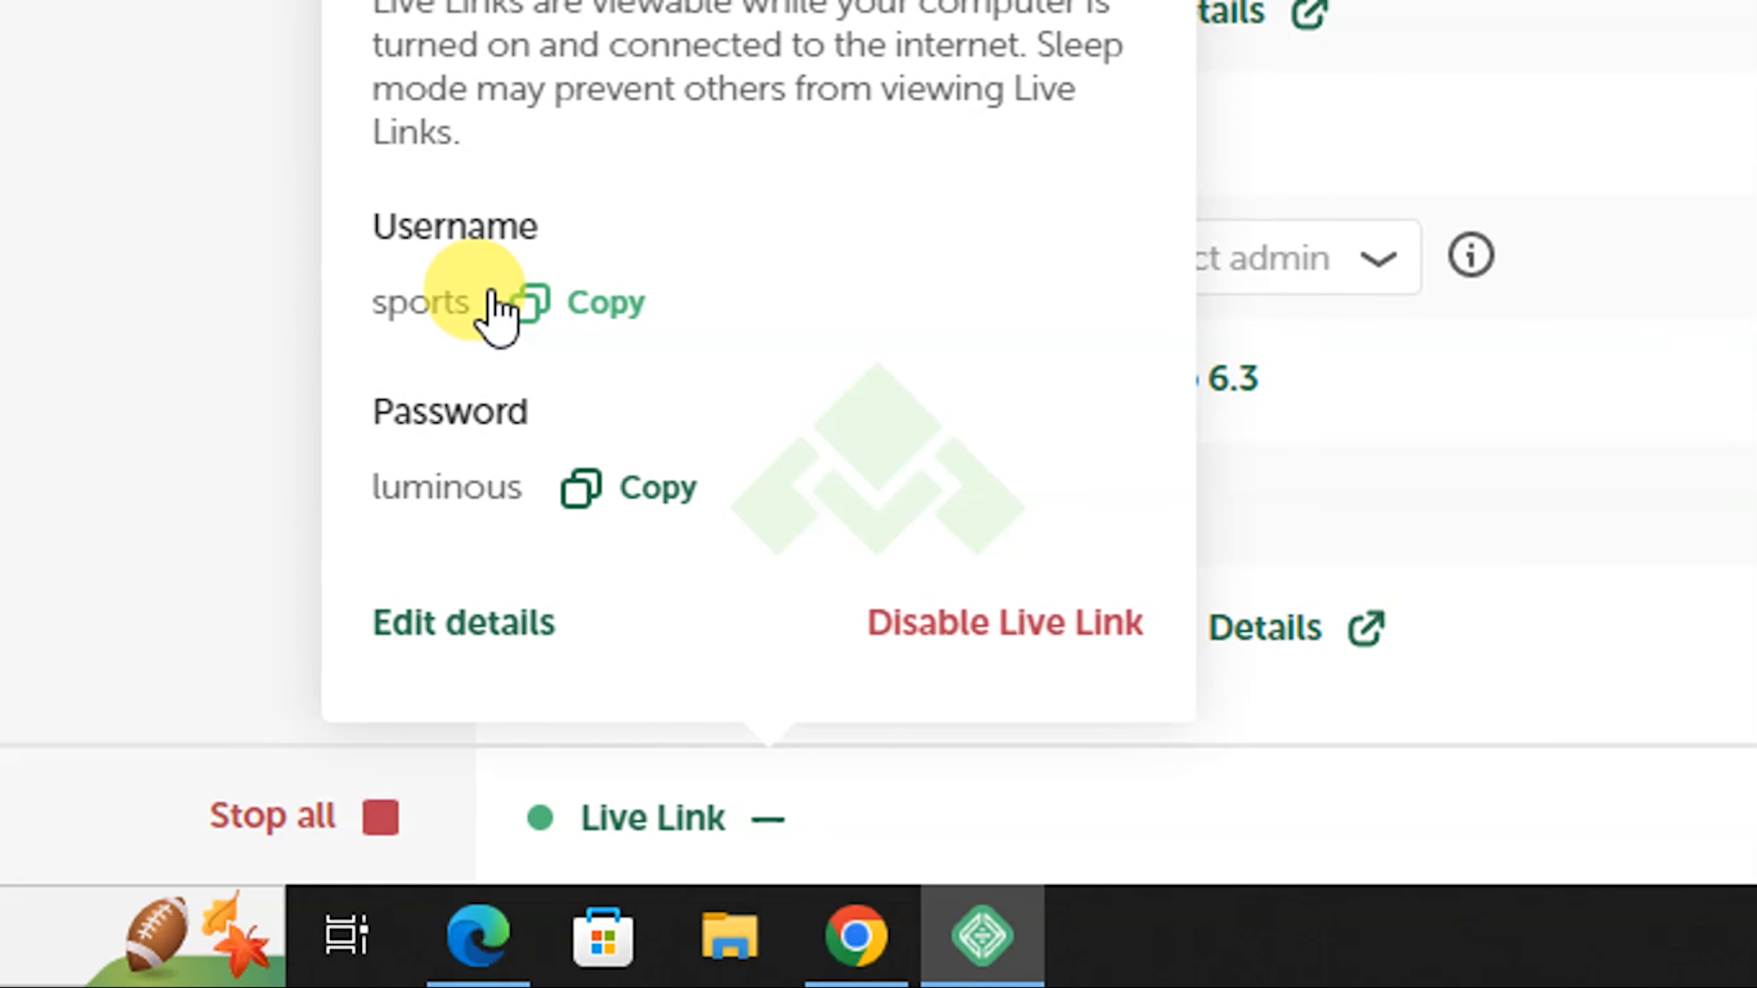
left_click(581, 325)
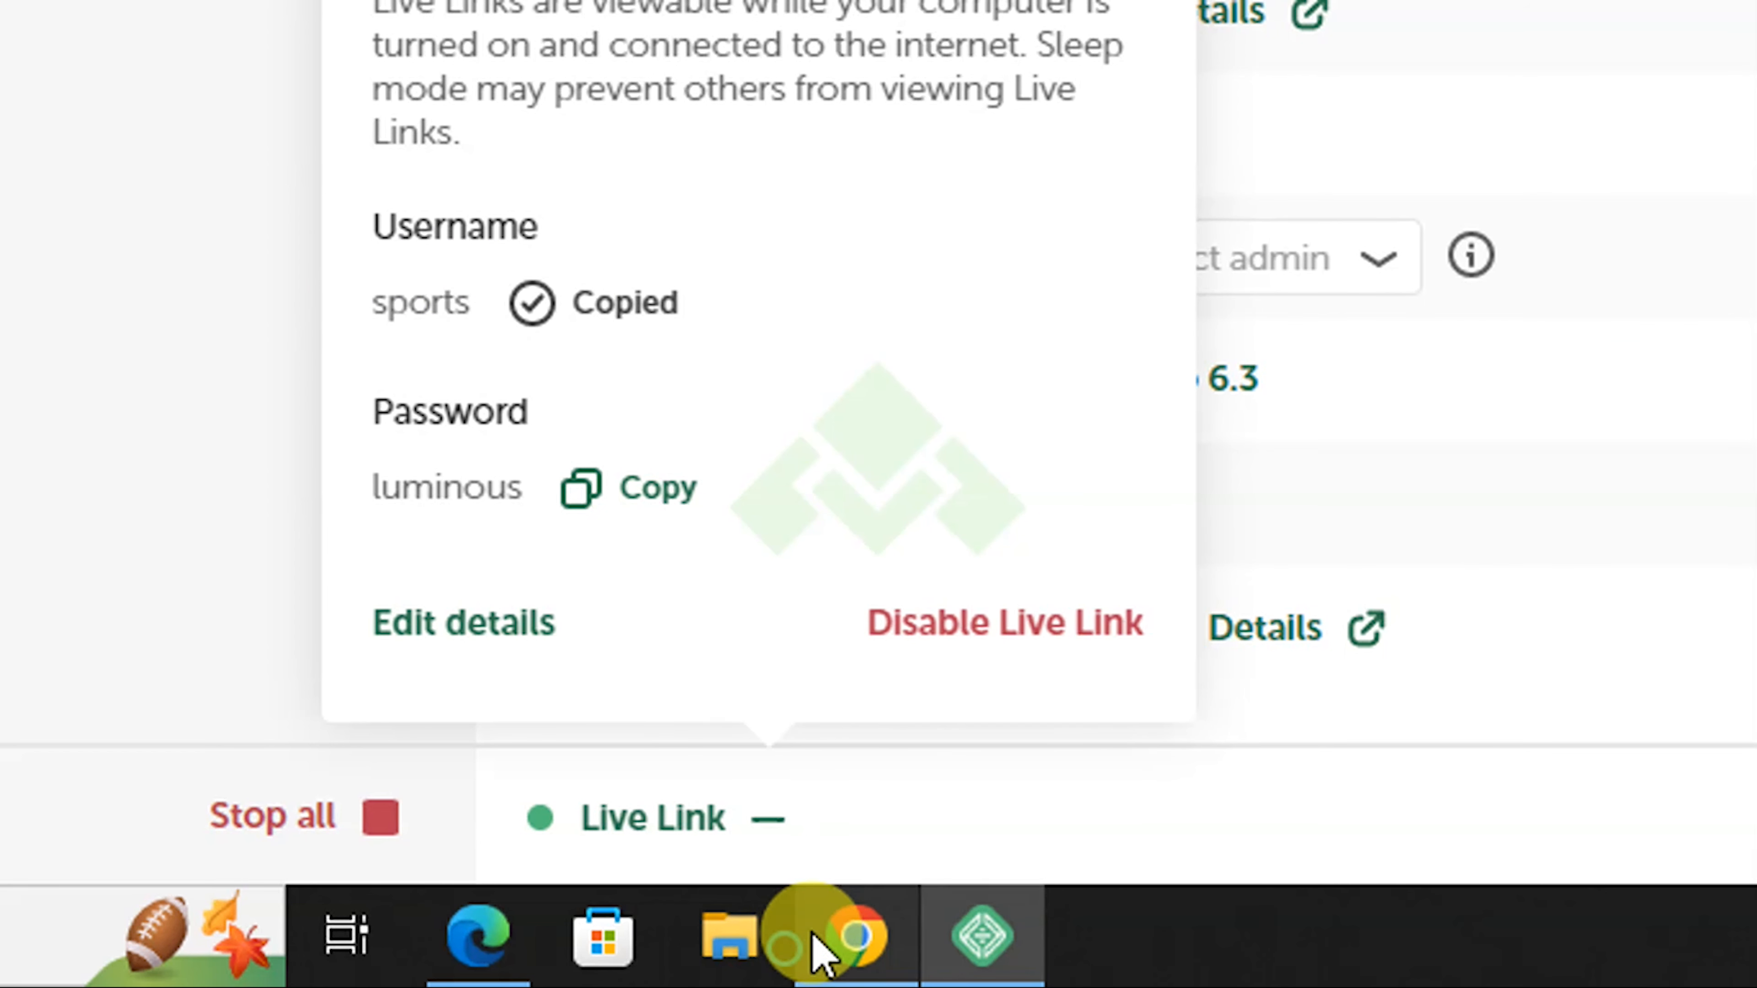
left_click(865, 921)
key("ctrl+v")
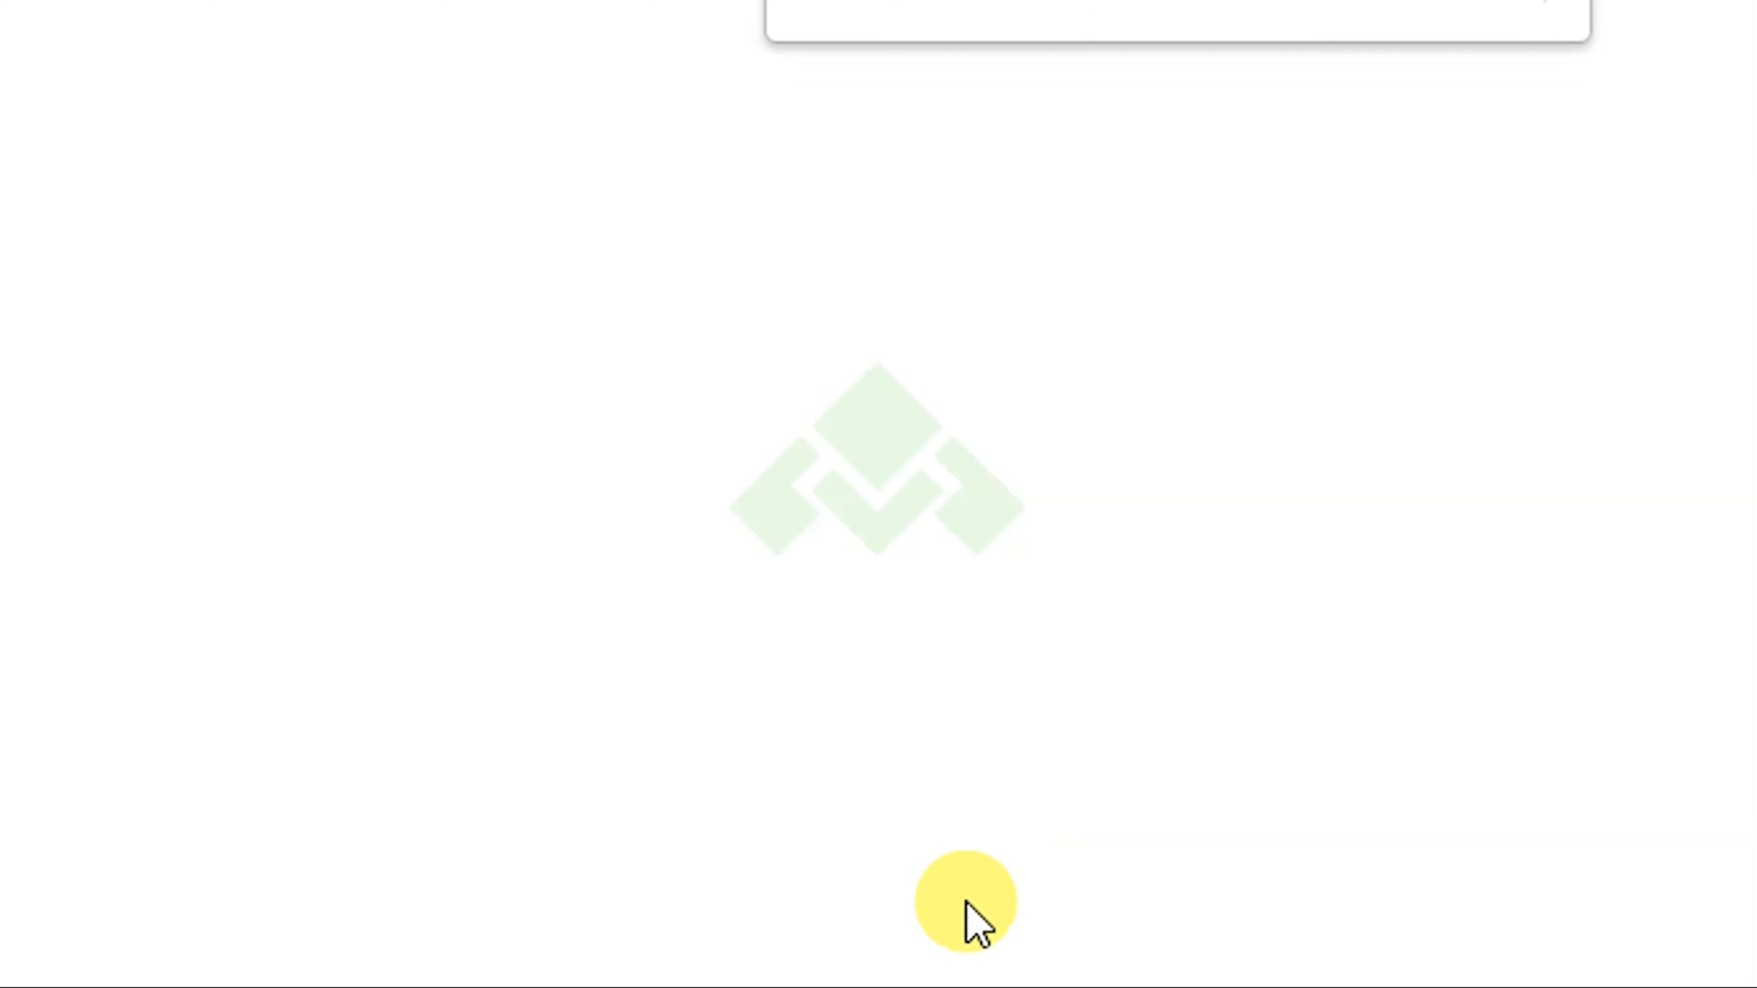
left_click(982, 934)
left_click(641, 488)
left_click(857, 924)
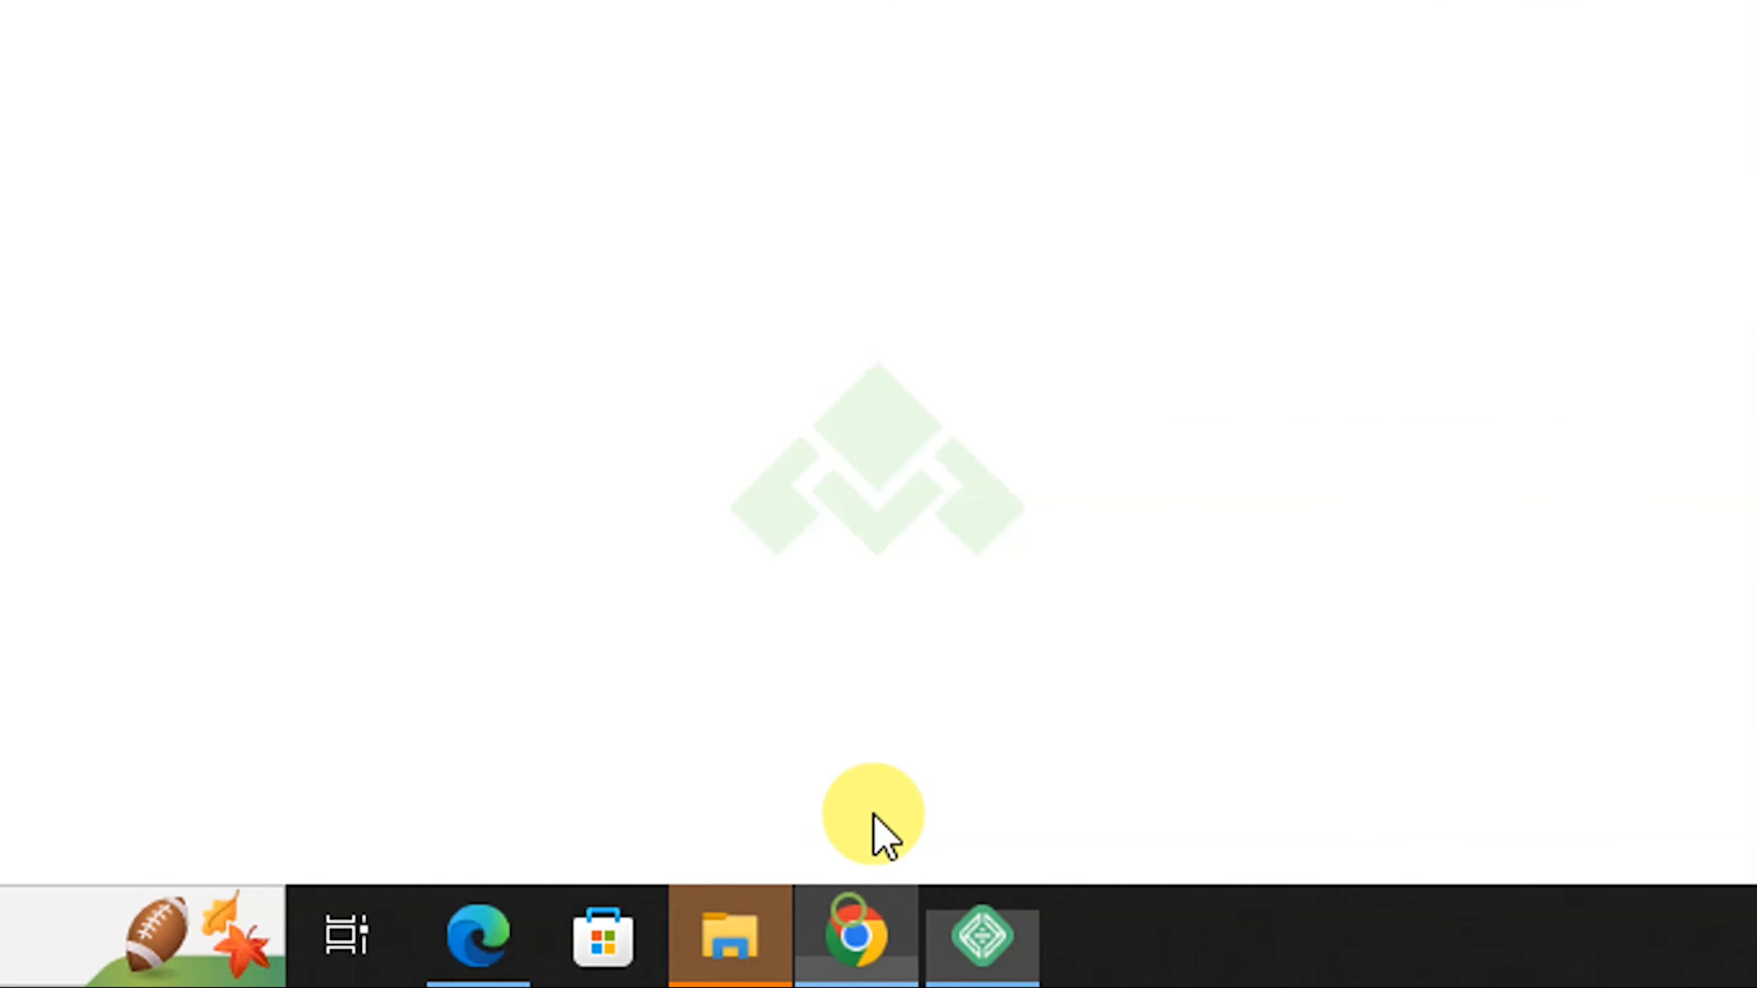
left_click(1120, 407)
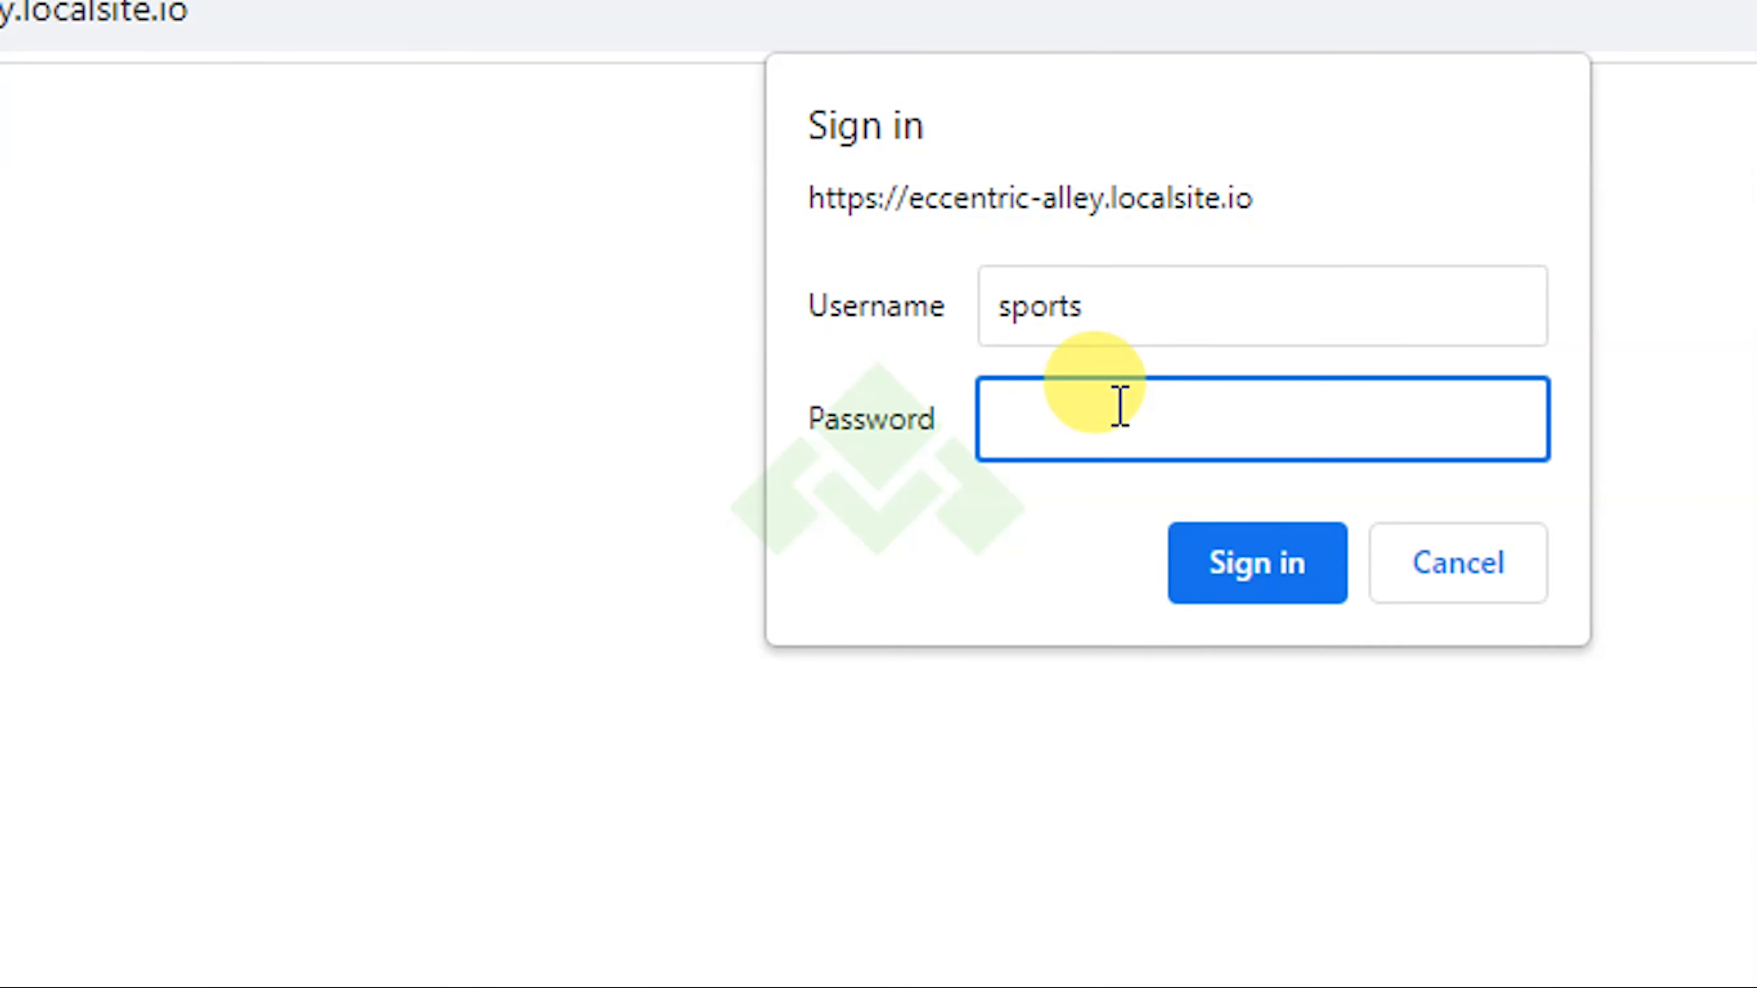
key("ctrl+v")
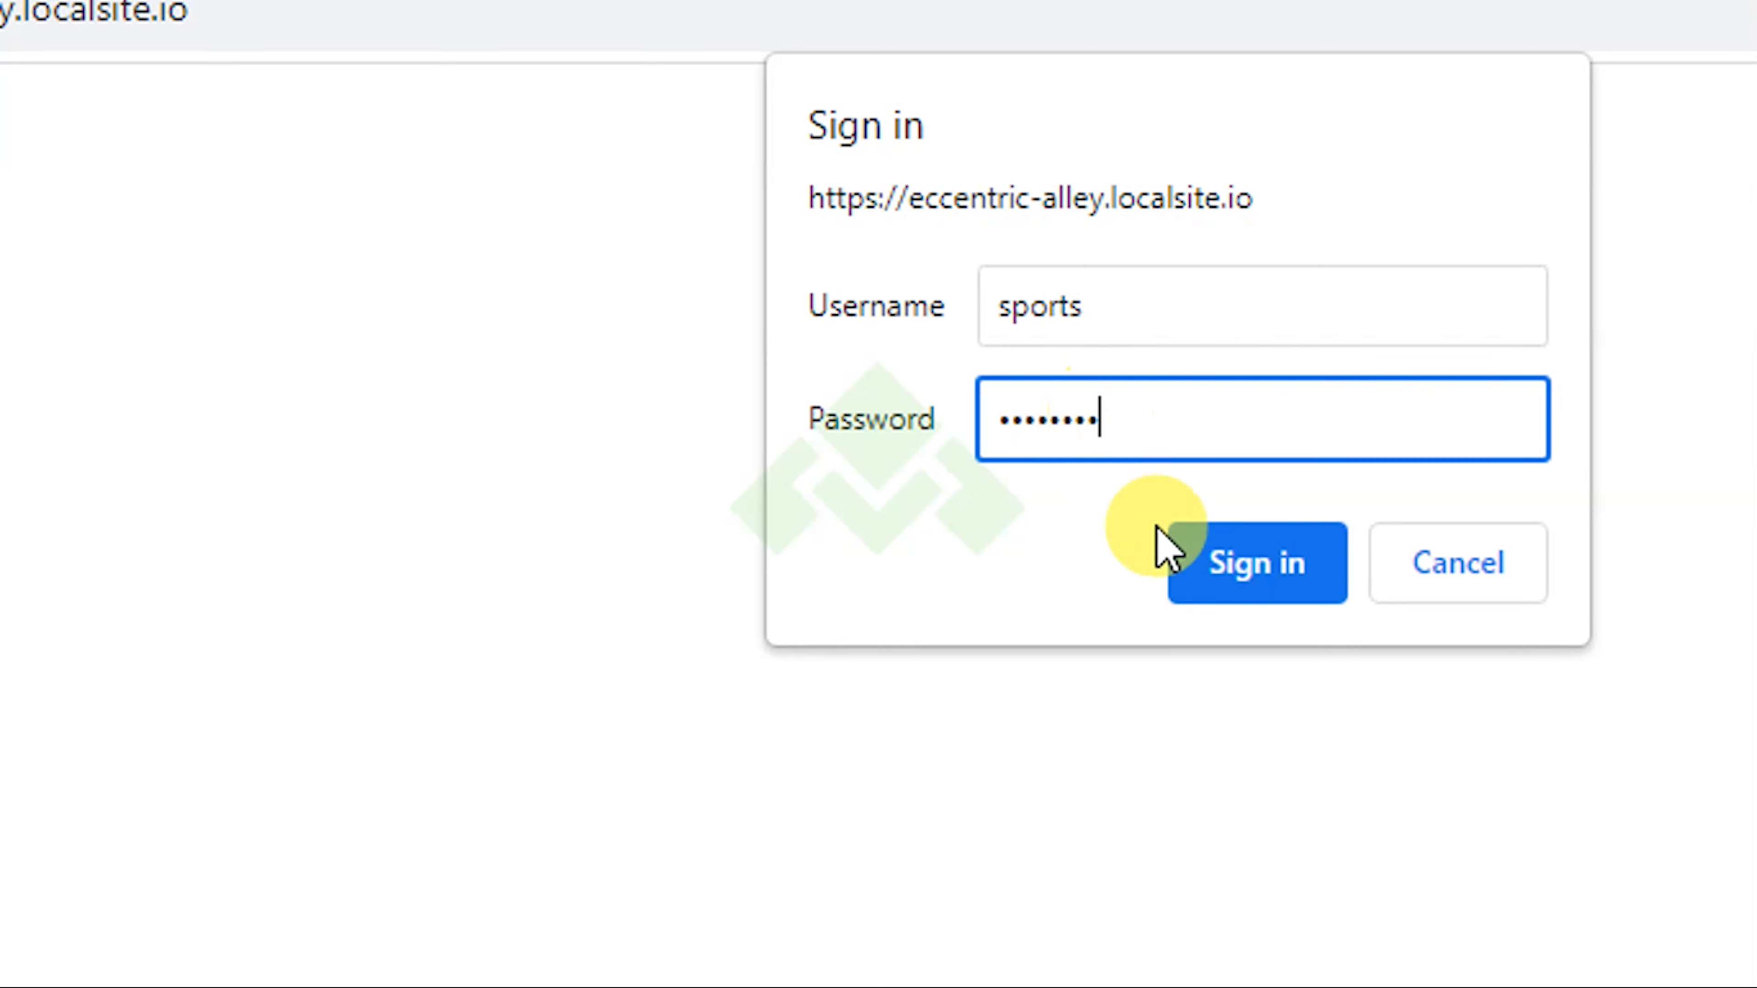
left_click(1236, 568)
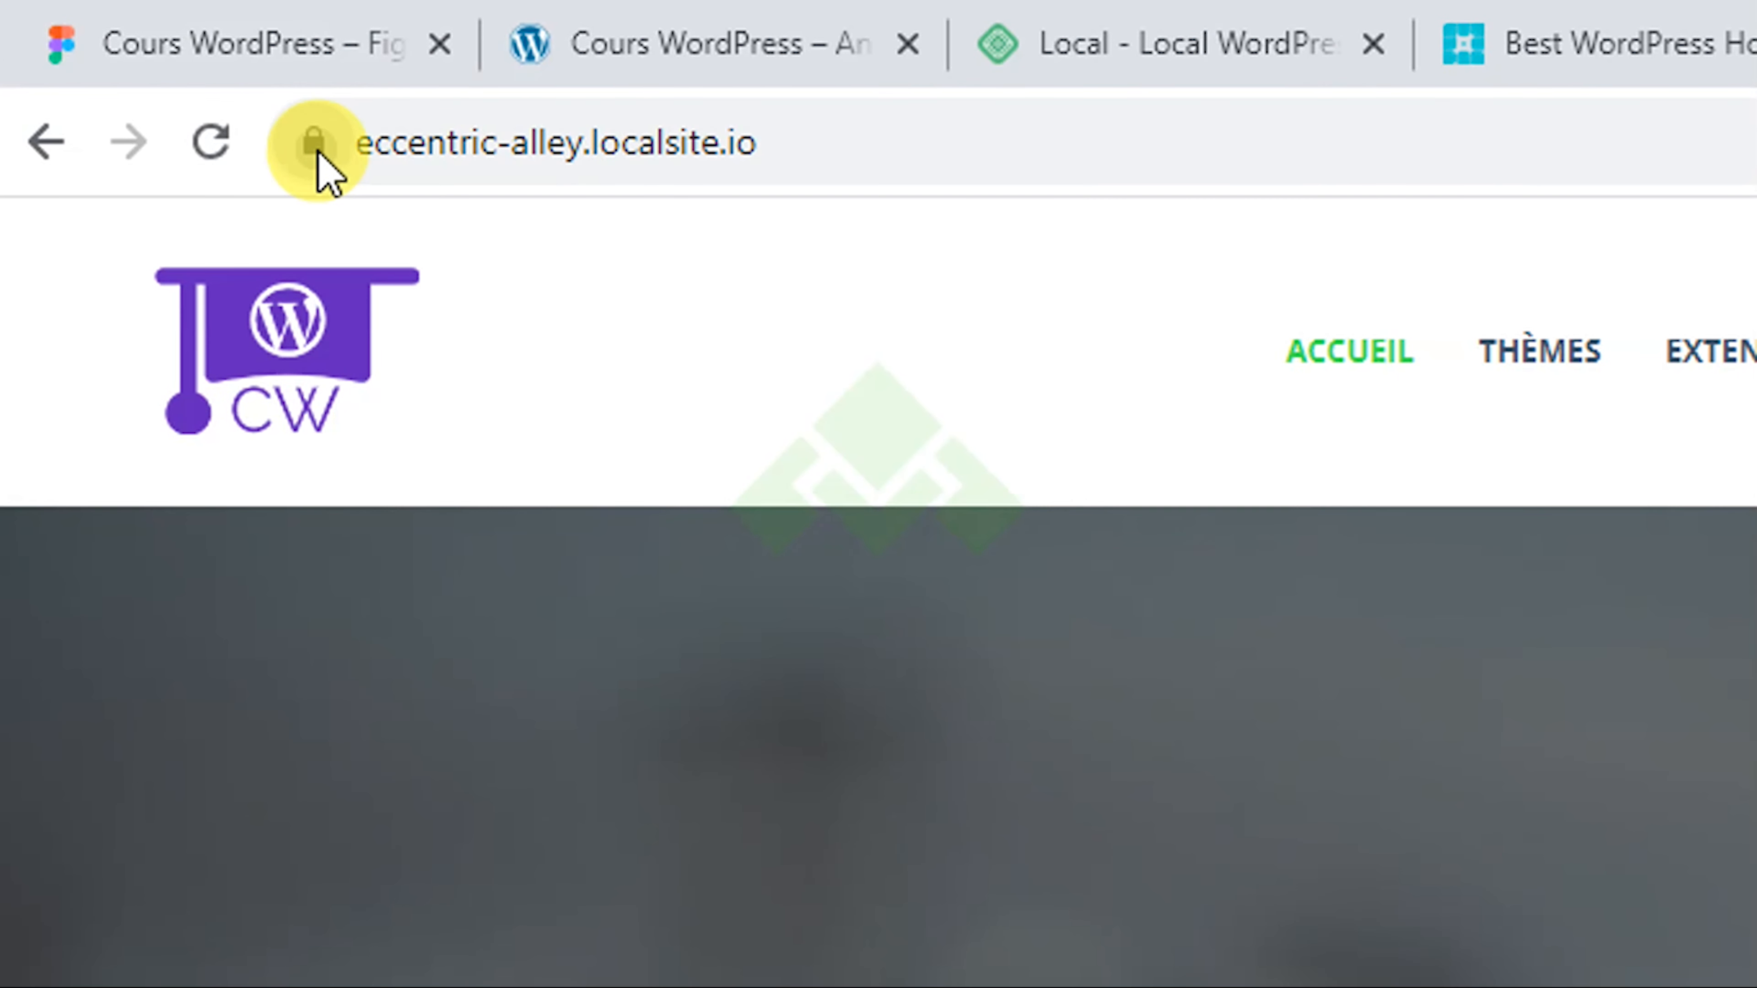
Step: Check the Live Link site's connection security info and address in Chrome, then return to Local
left_click(161, 75)
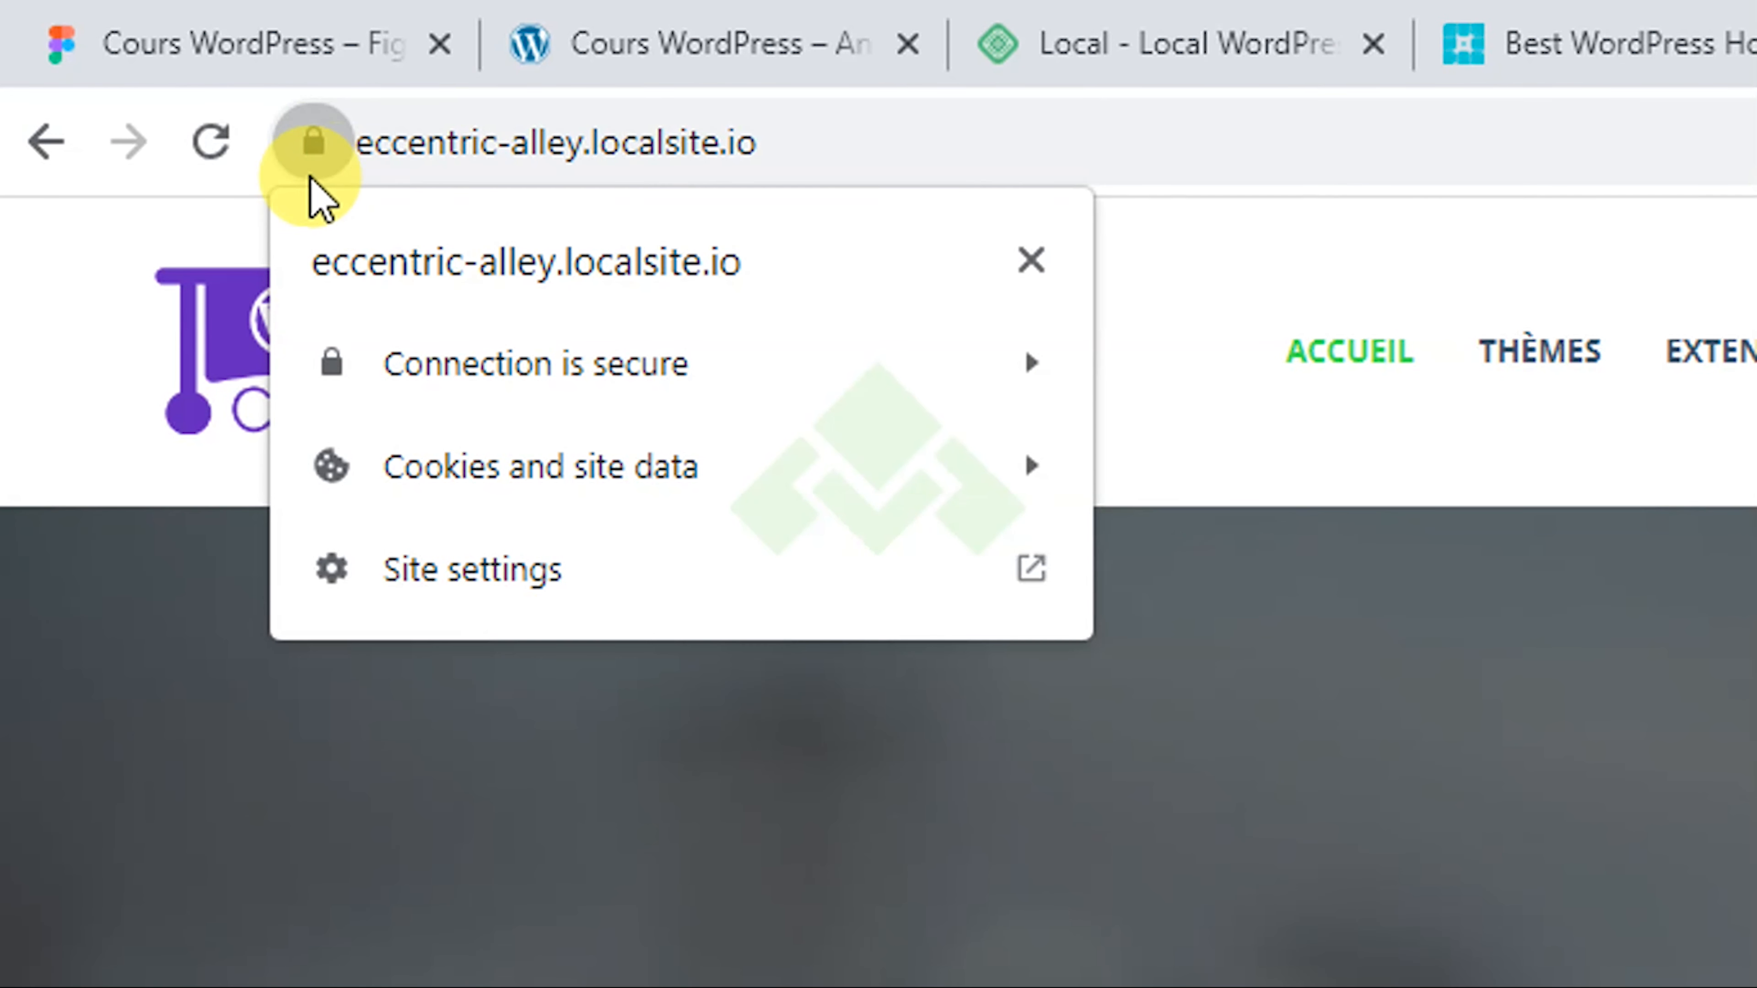
left_click(315, 157)
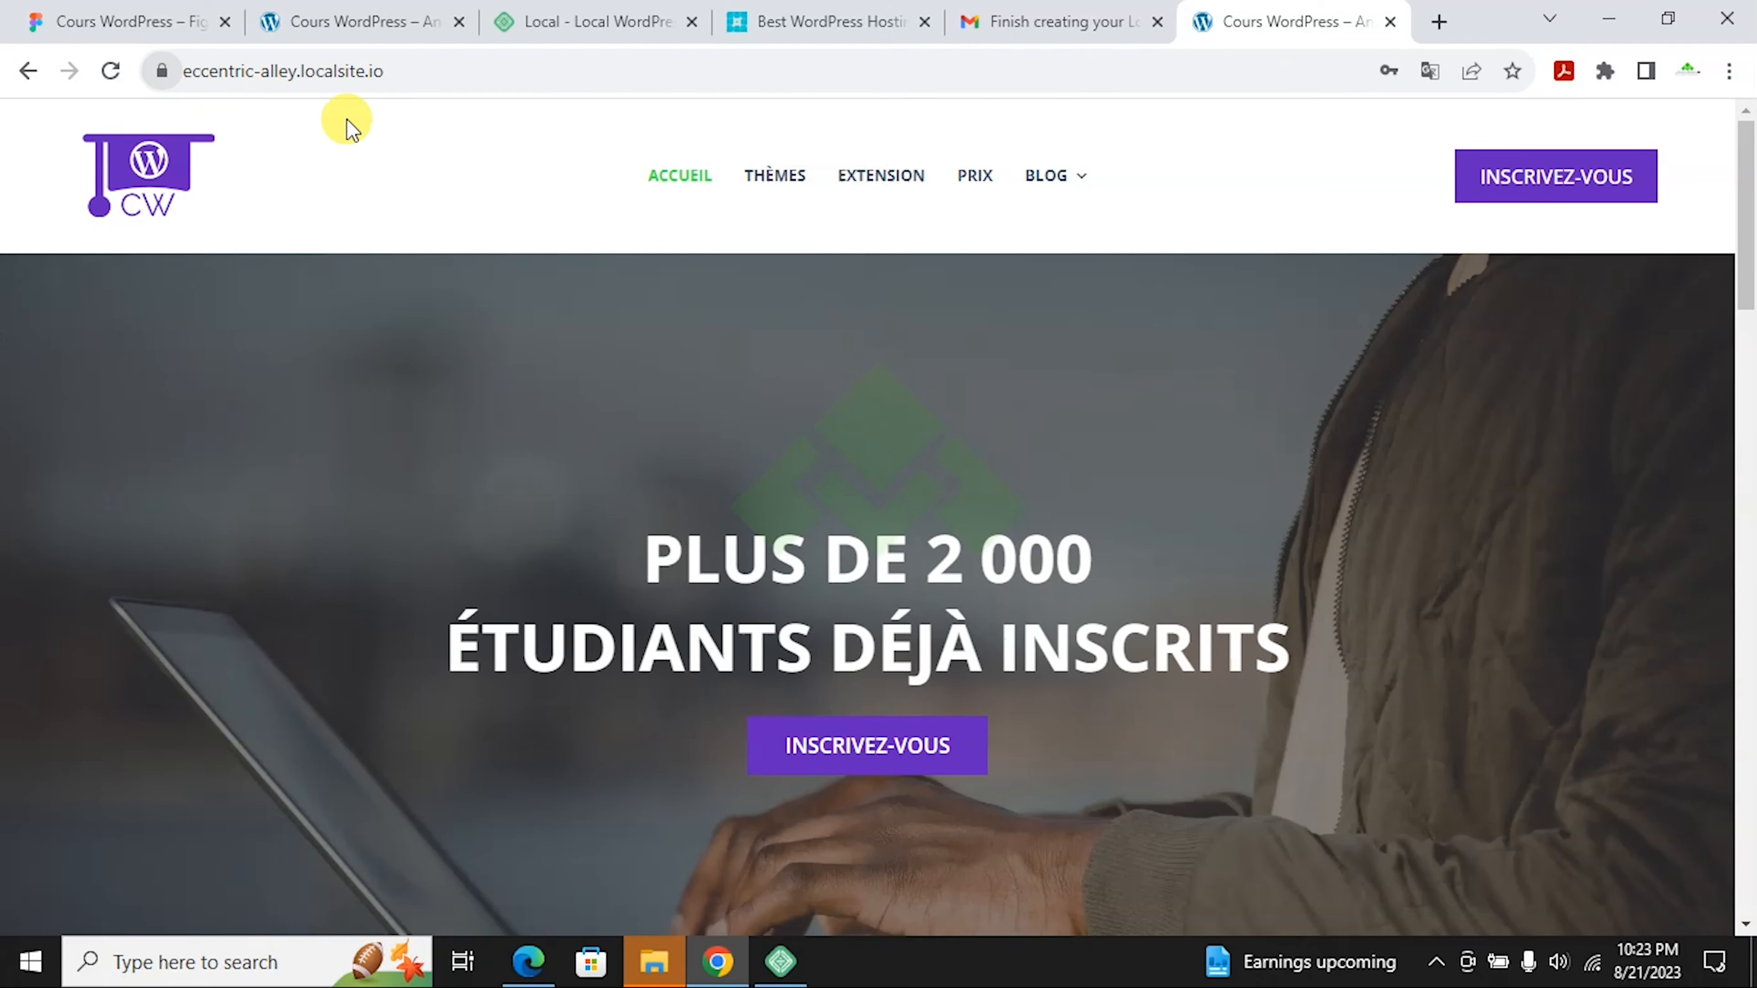
left_click(435, 78)
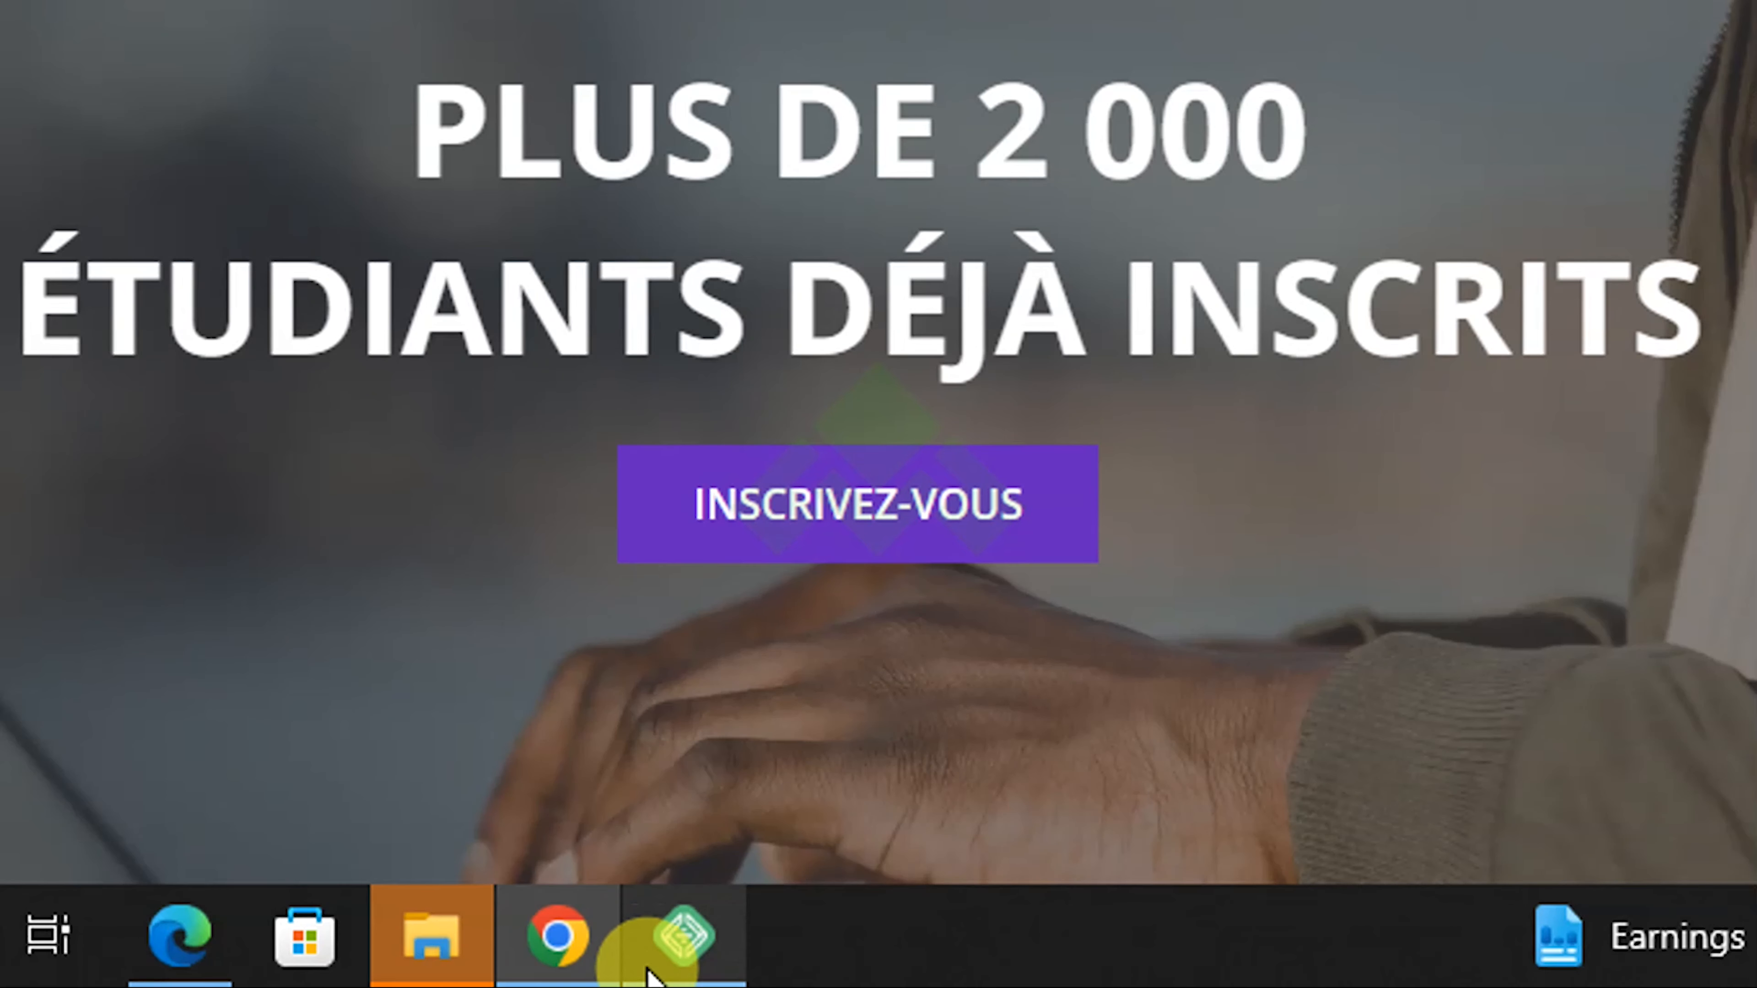
left_click(780, 962)
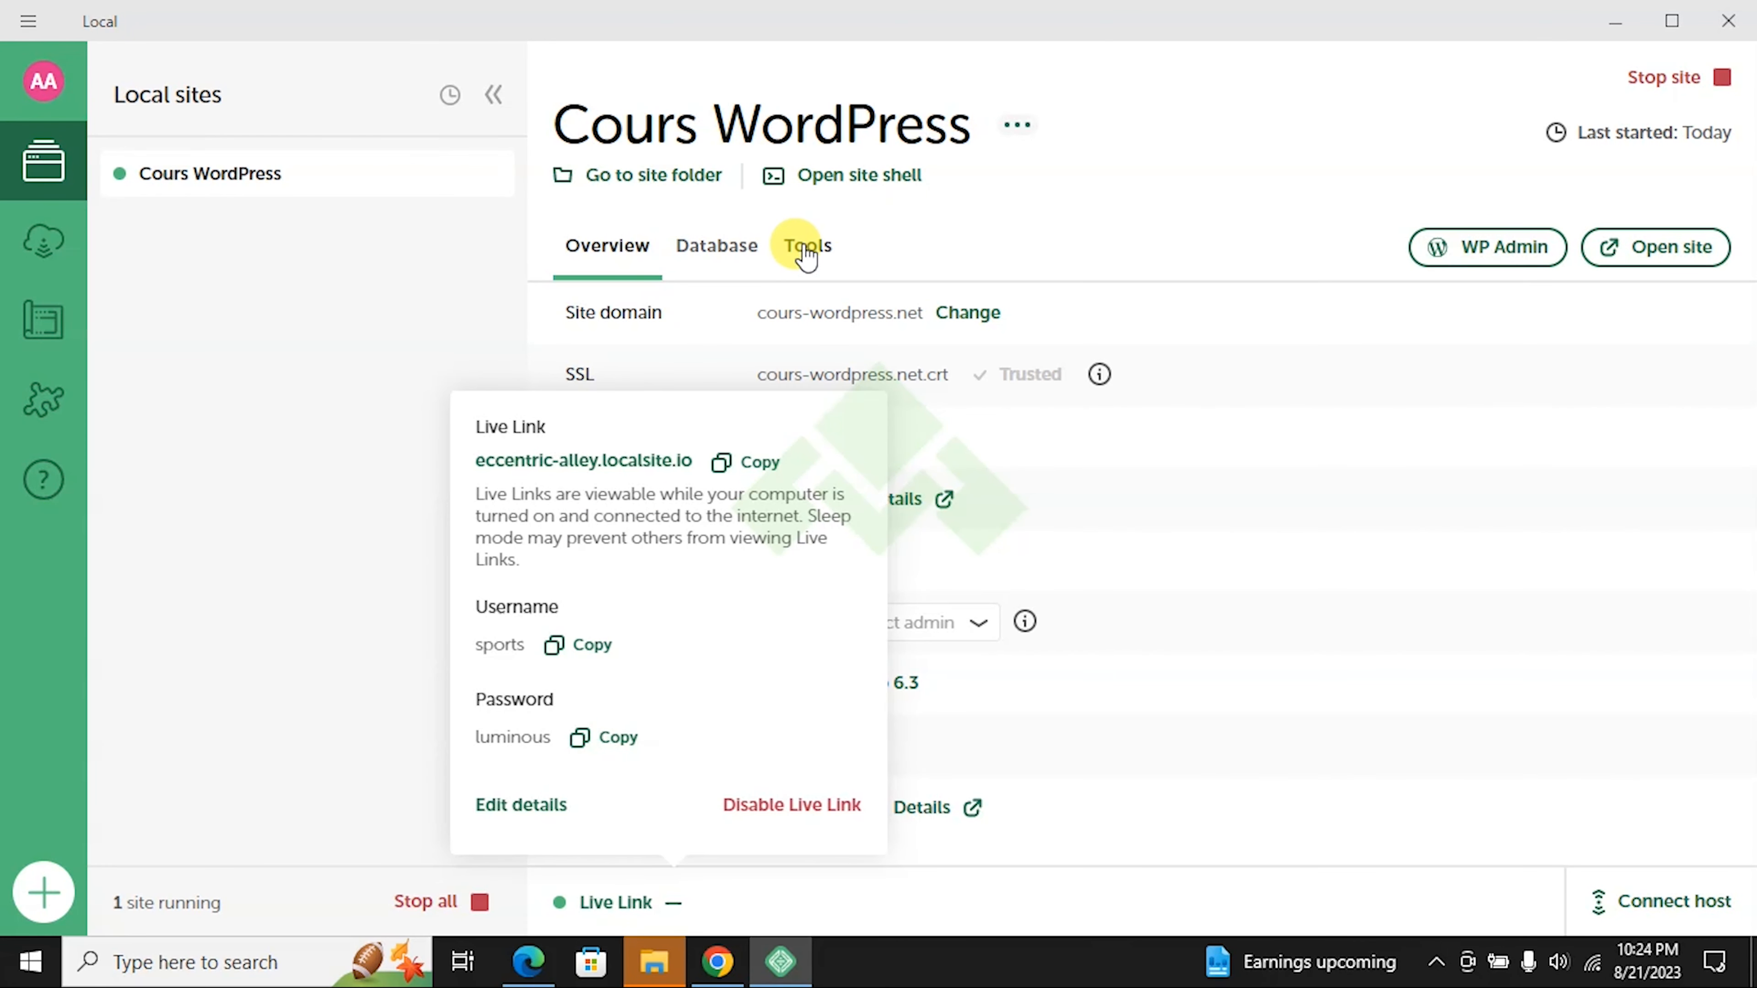
Step: Show Cours WordPress's Tools and open its Live Links settings with URL and credentials
left_click(827, 262)
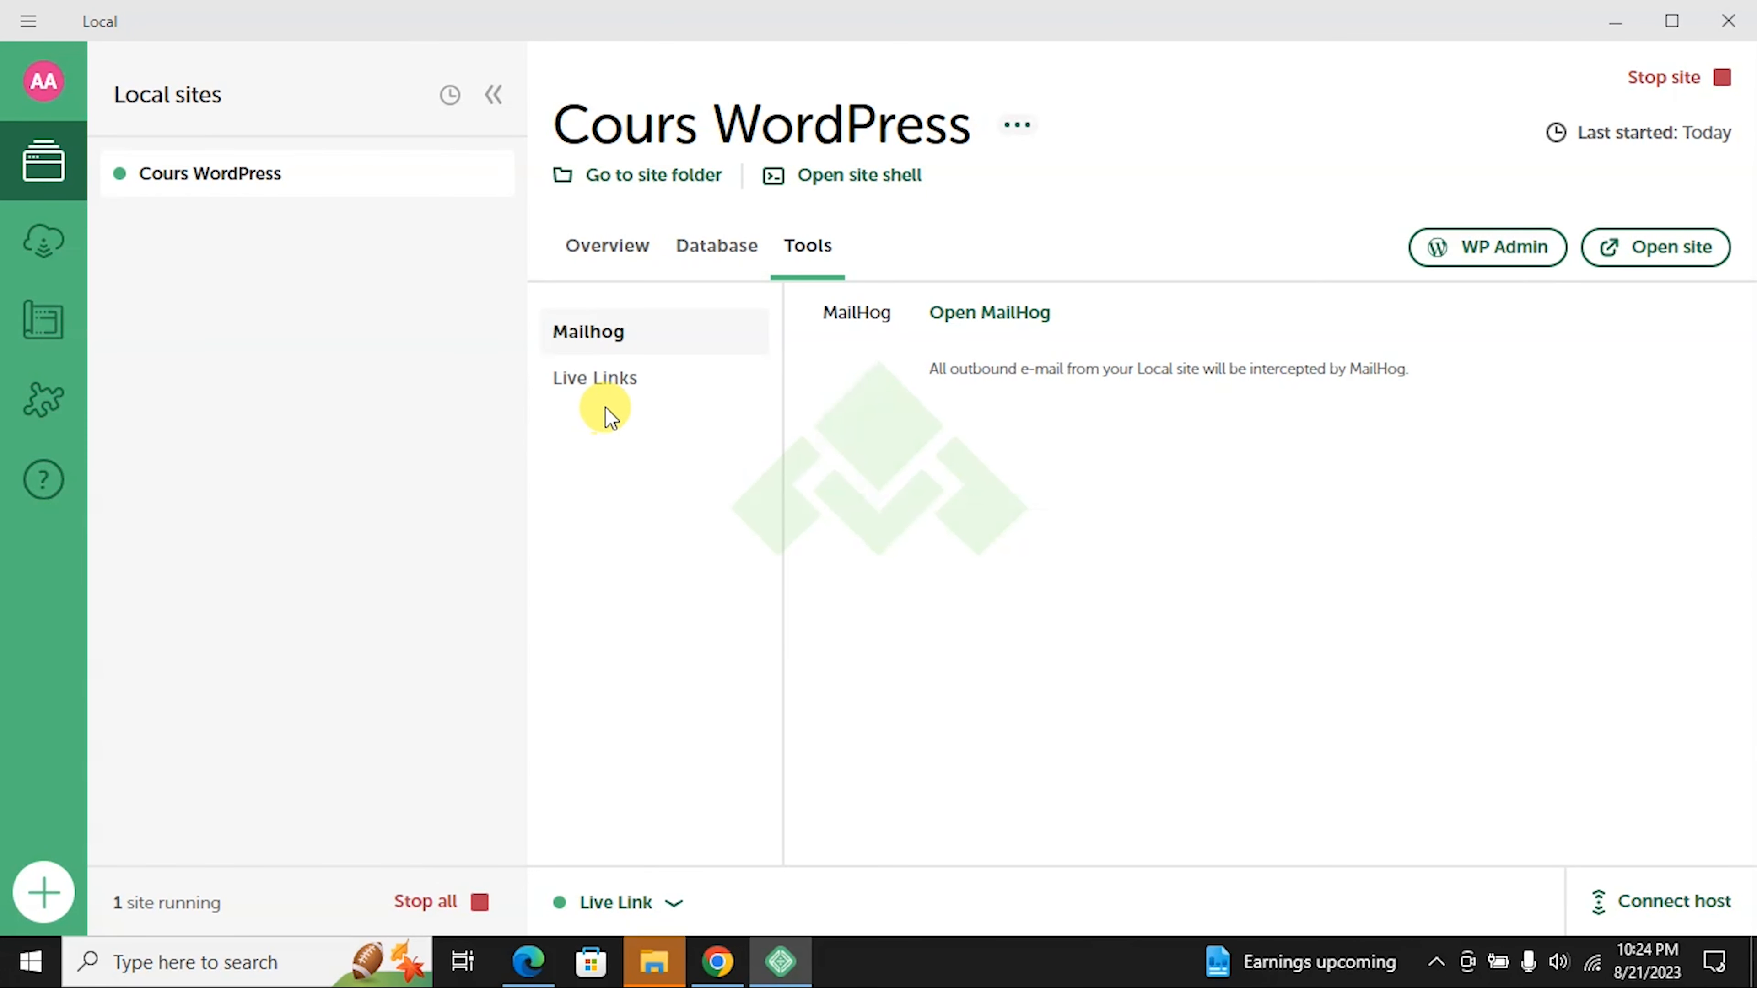
left_click(608, 376)
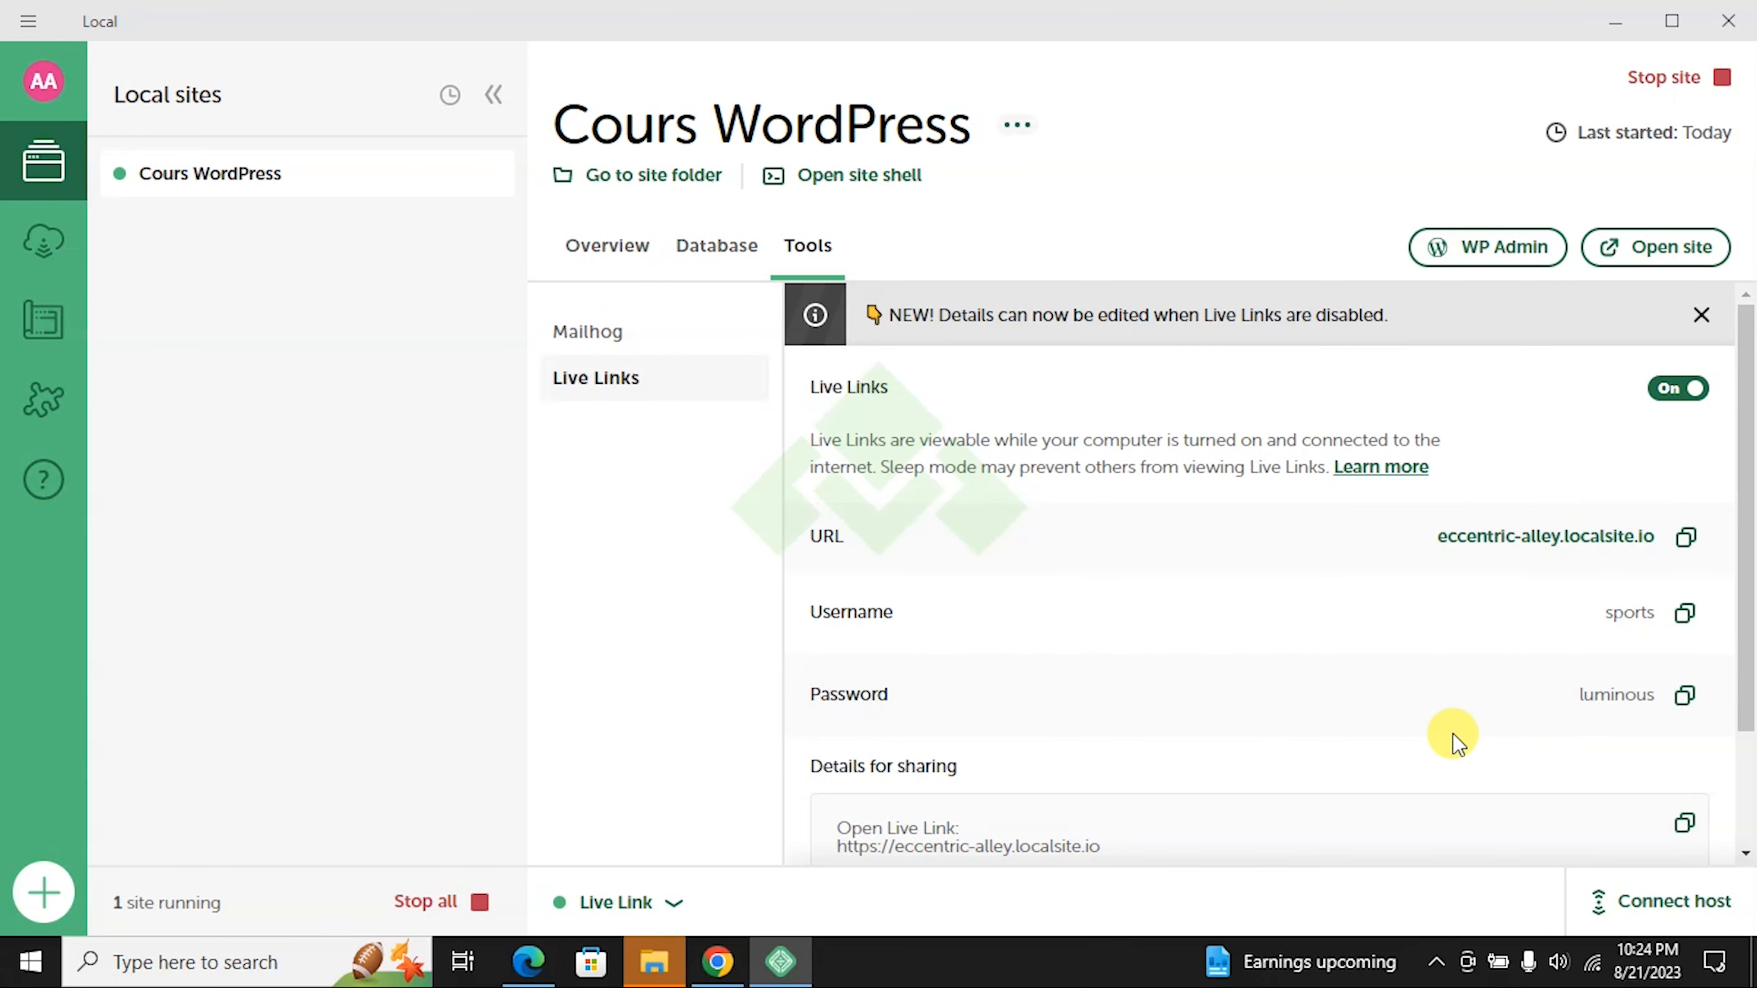
scroll(1187, 589, "down", 2)
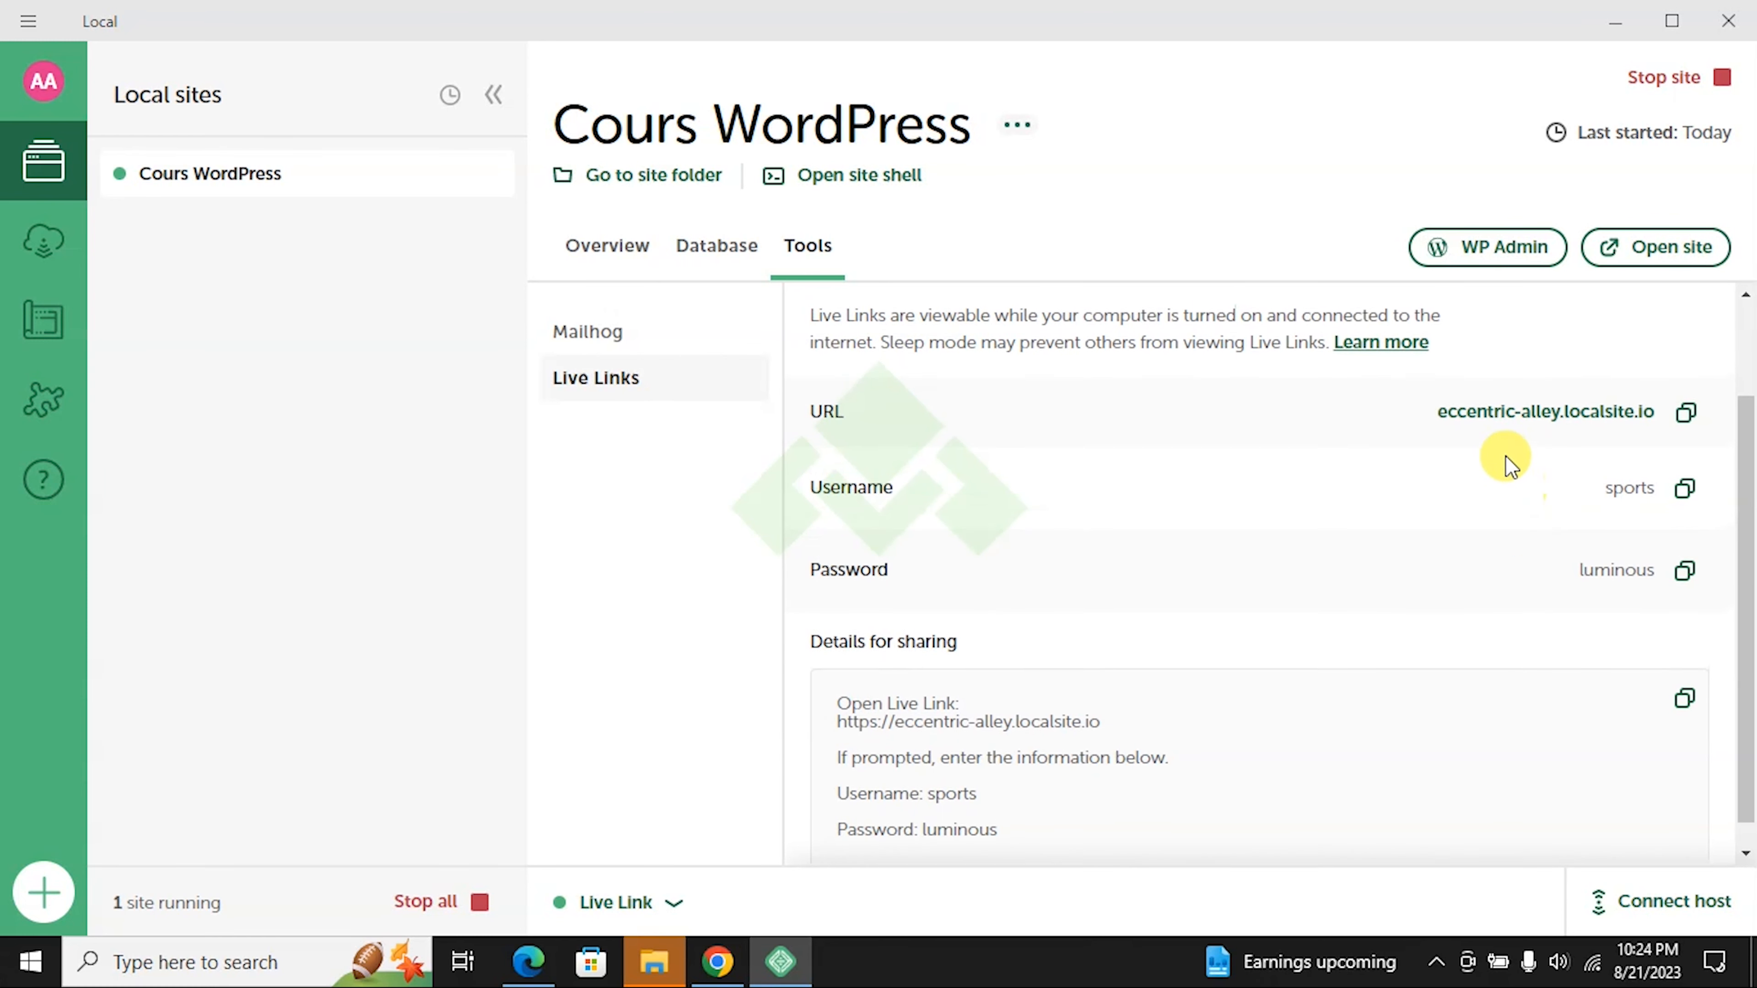
scroll(1503, 459, "up", 2)
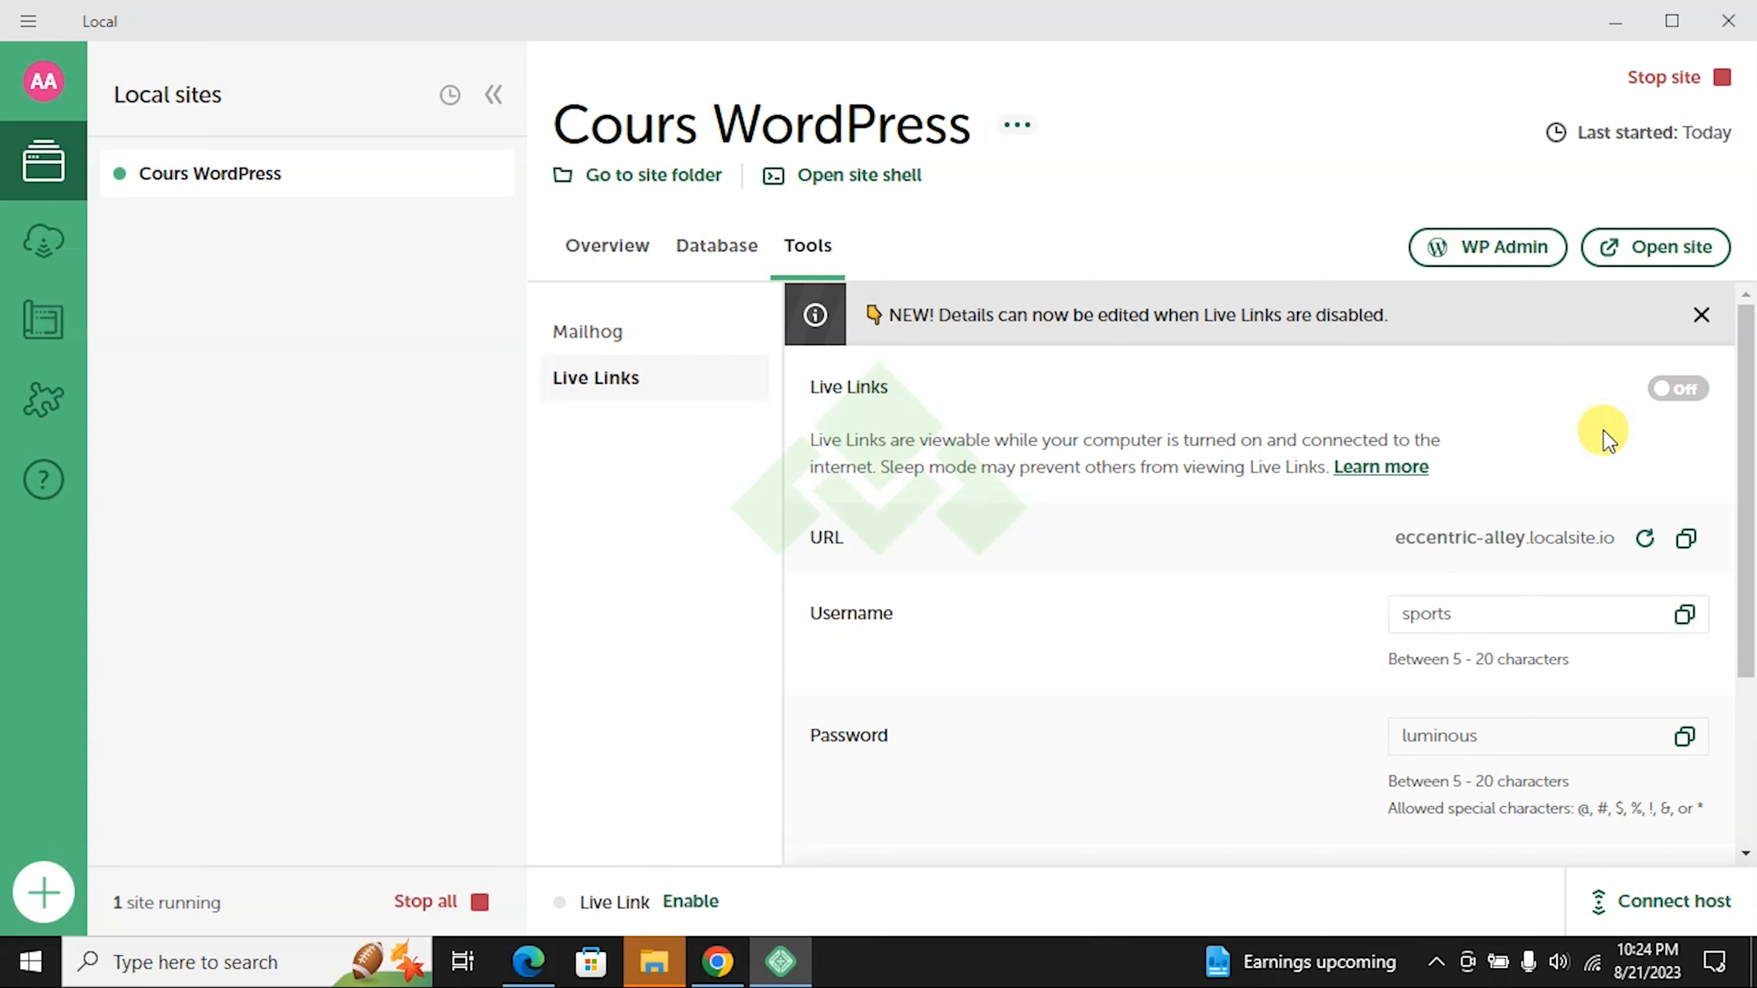
Step: Replace the Live Link username with a site-based name and enter a custom password
double_click(1496, 616)
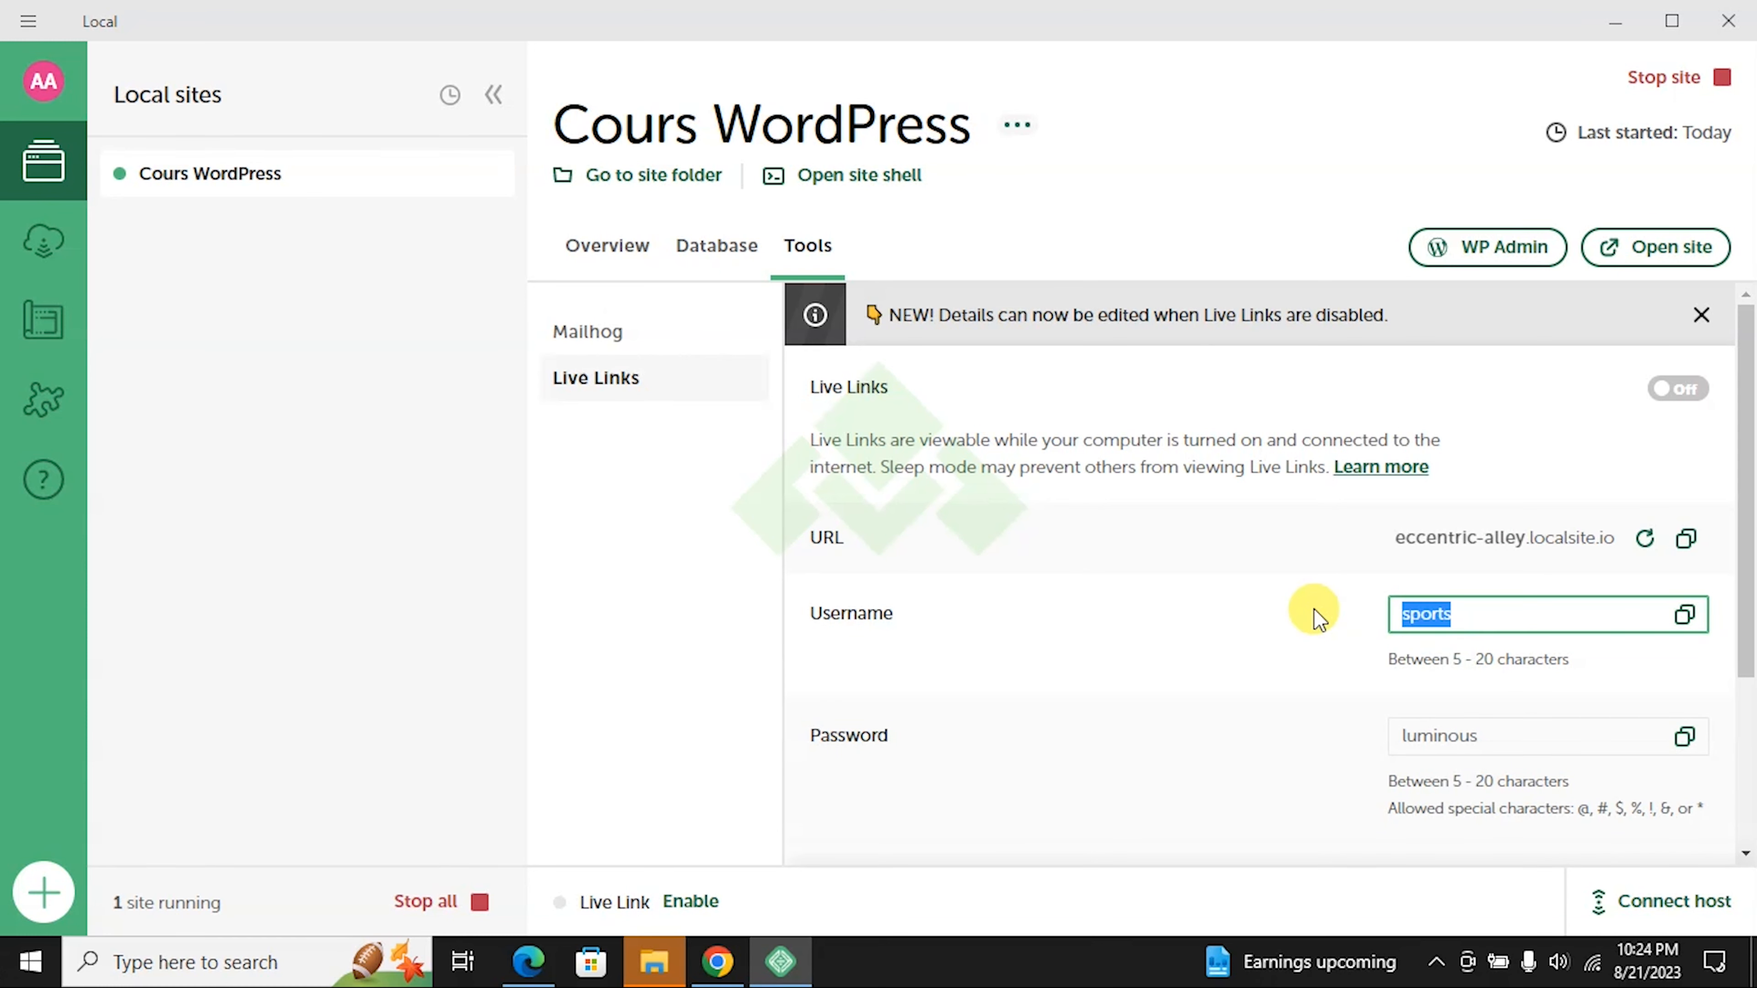
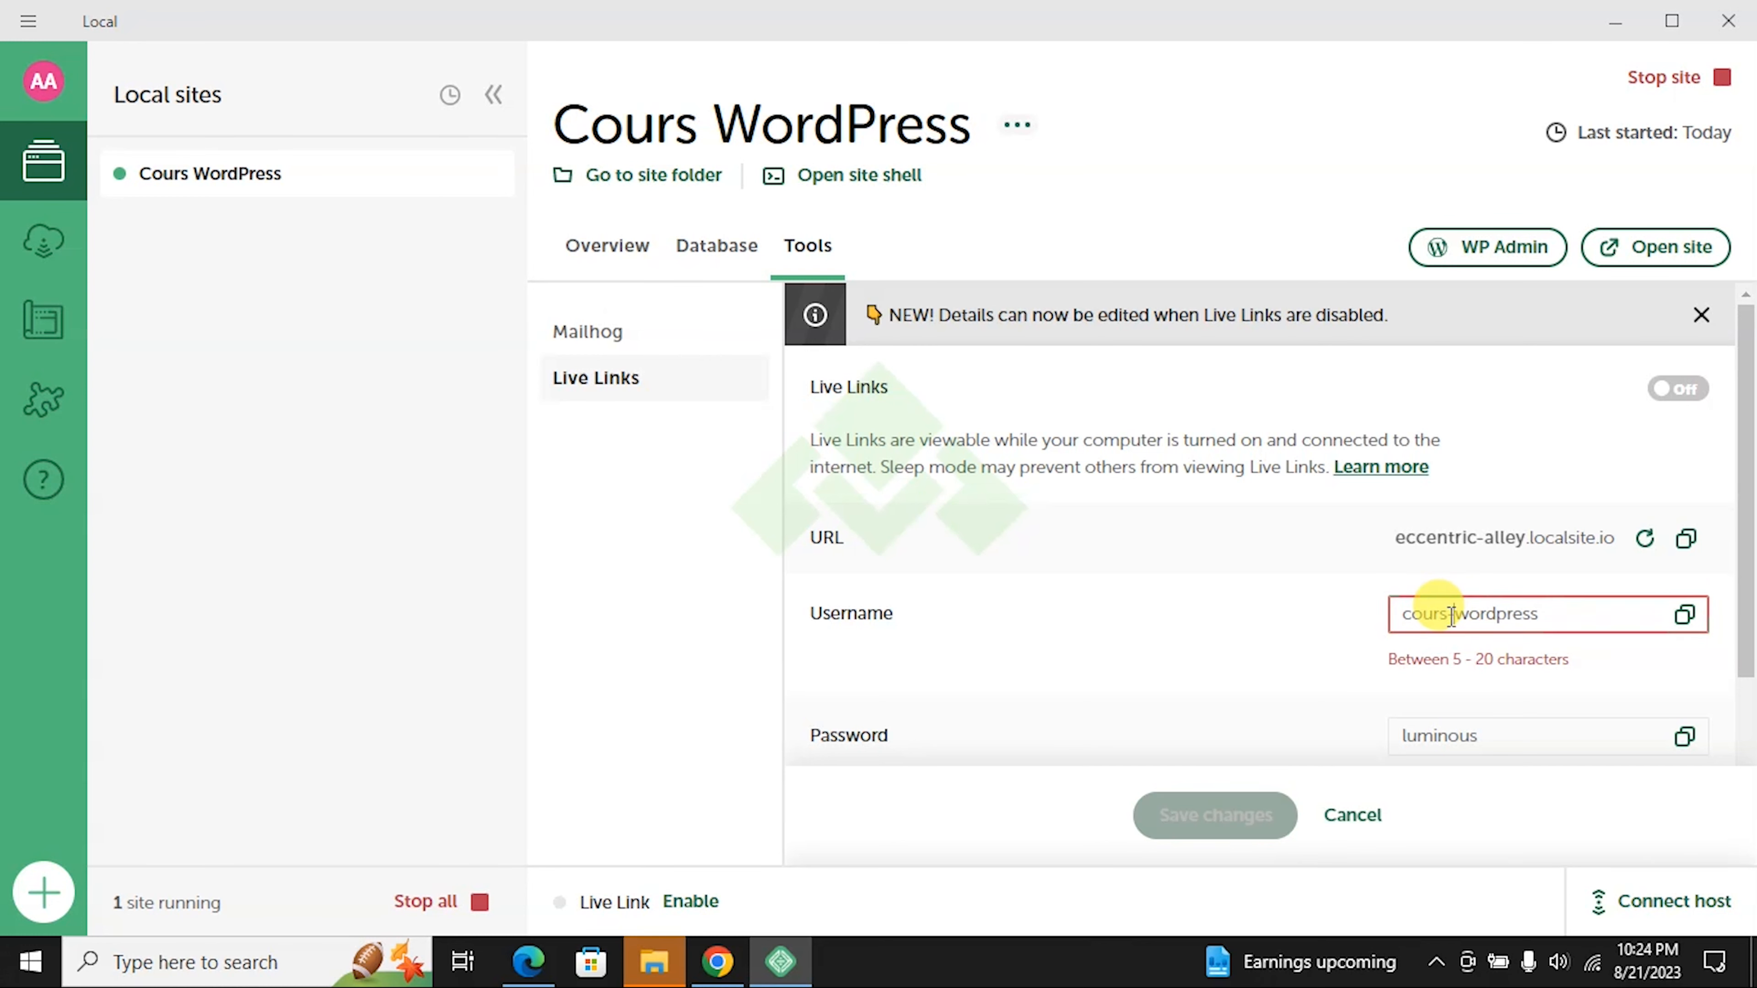
key("Tab")
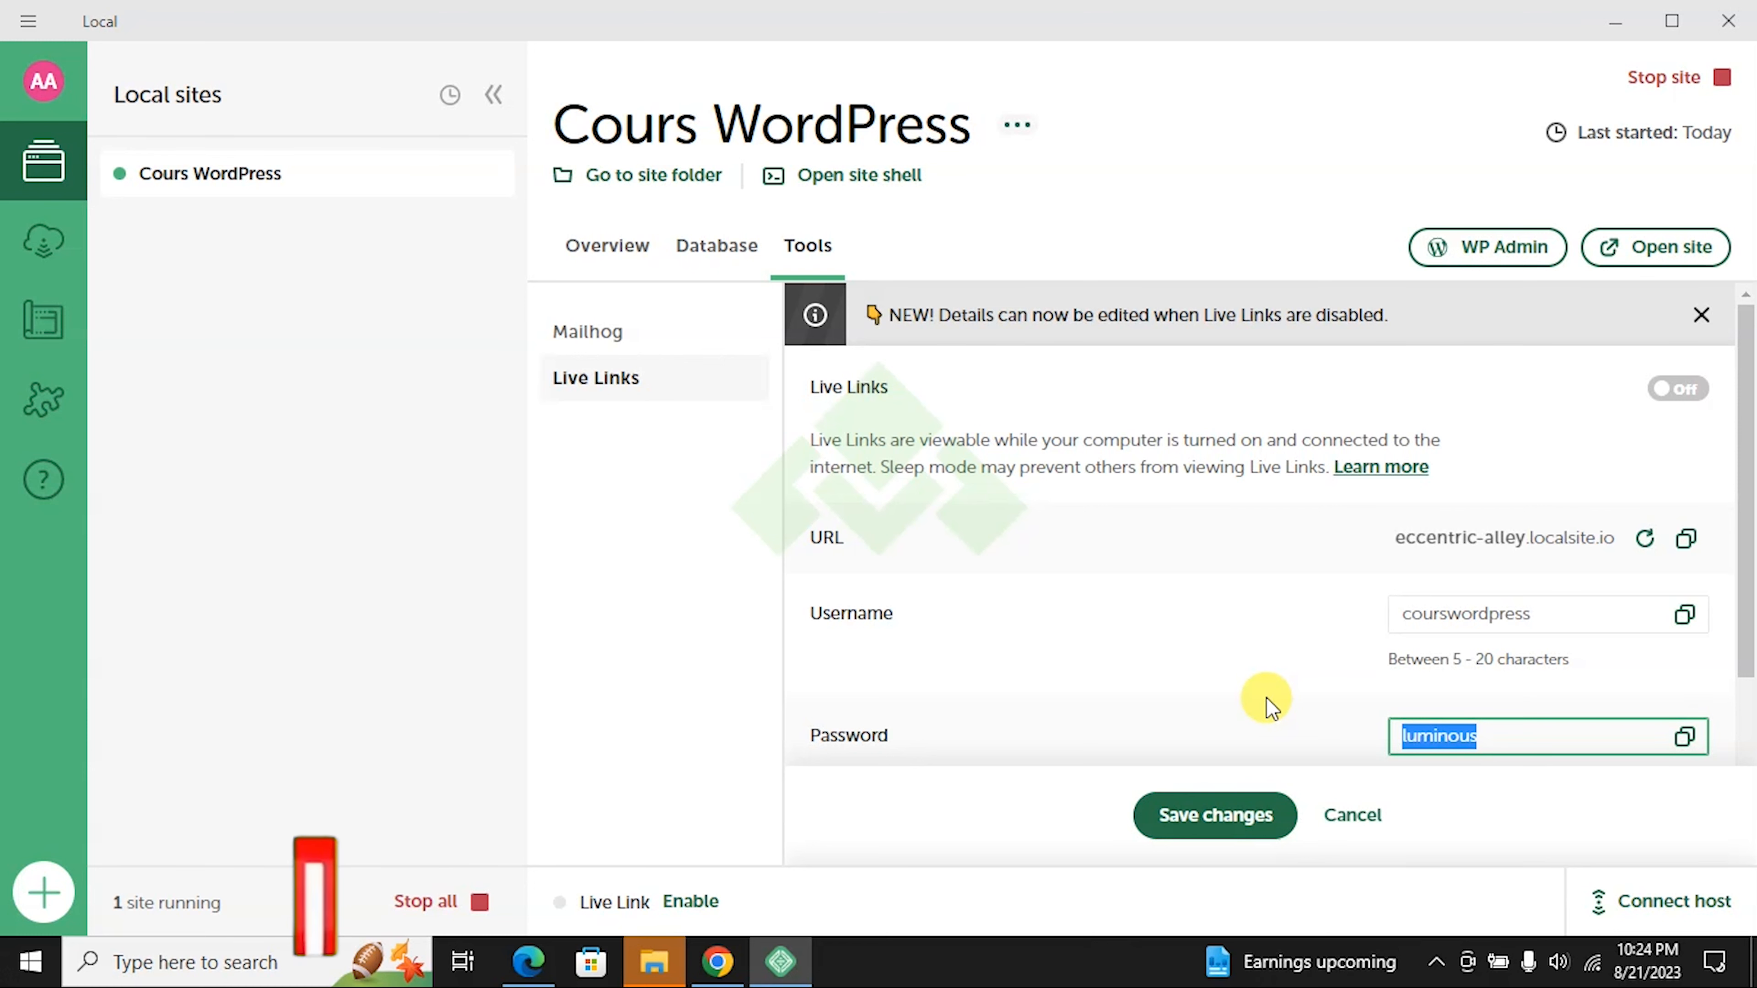
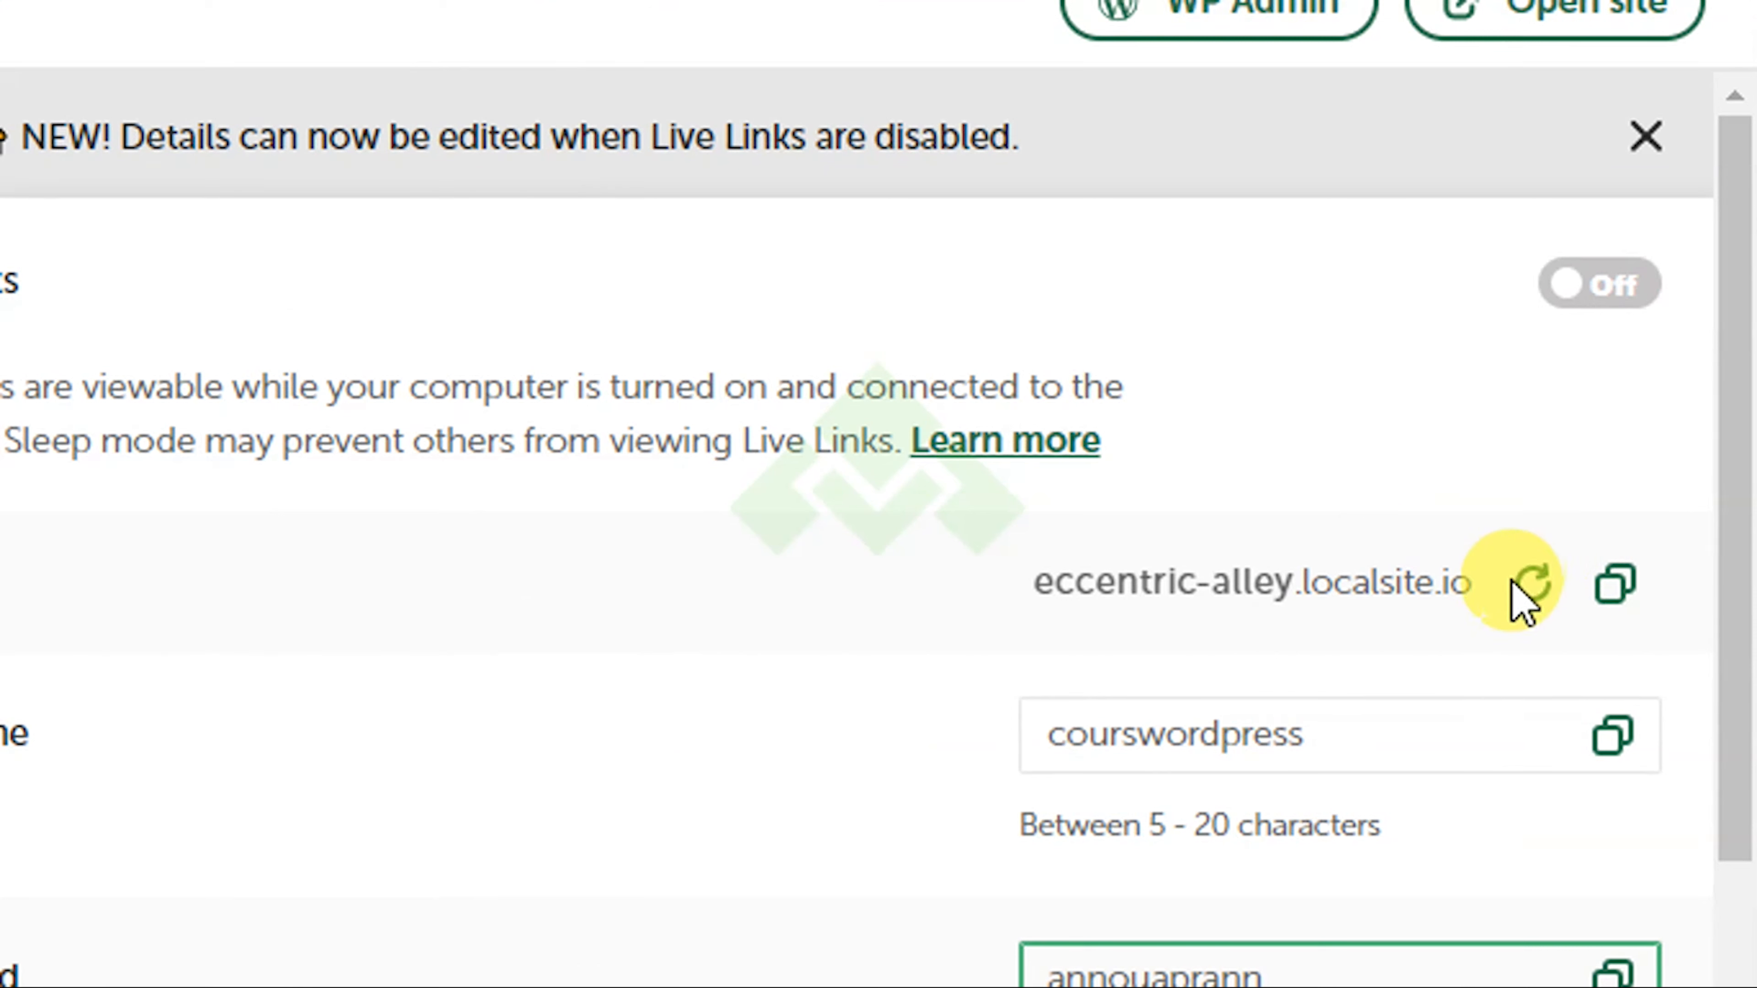
Step: Regenerate the Live Link URL three times until it becomes level-machine.localsite.io
left_click(1530, 588)
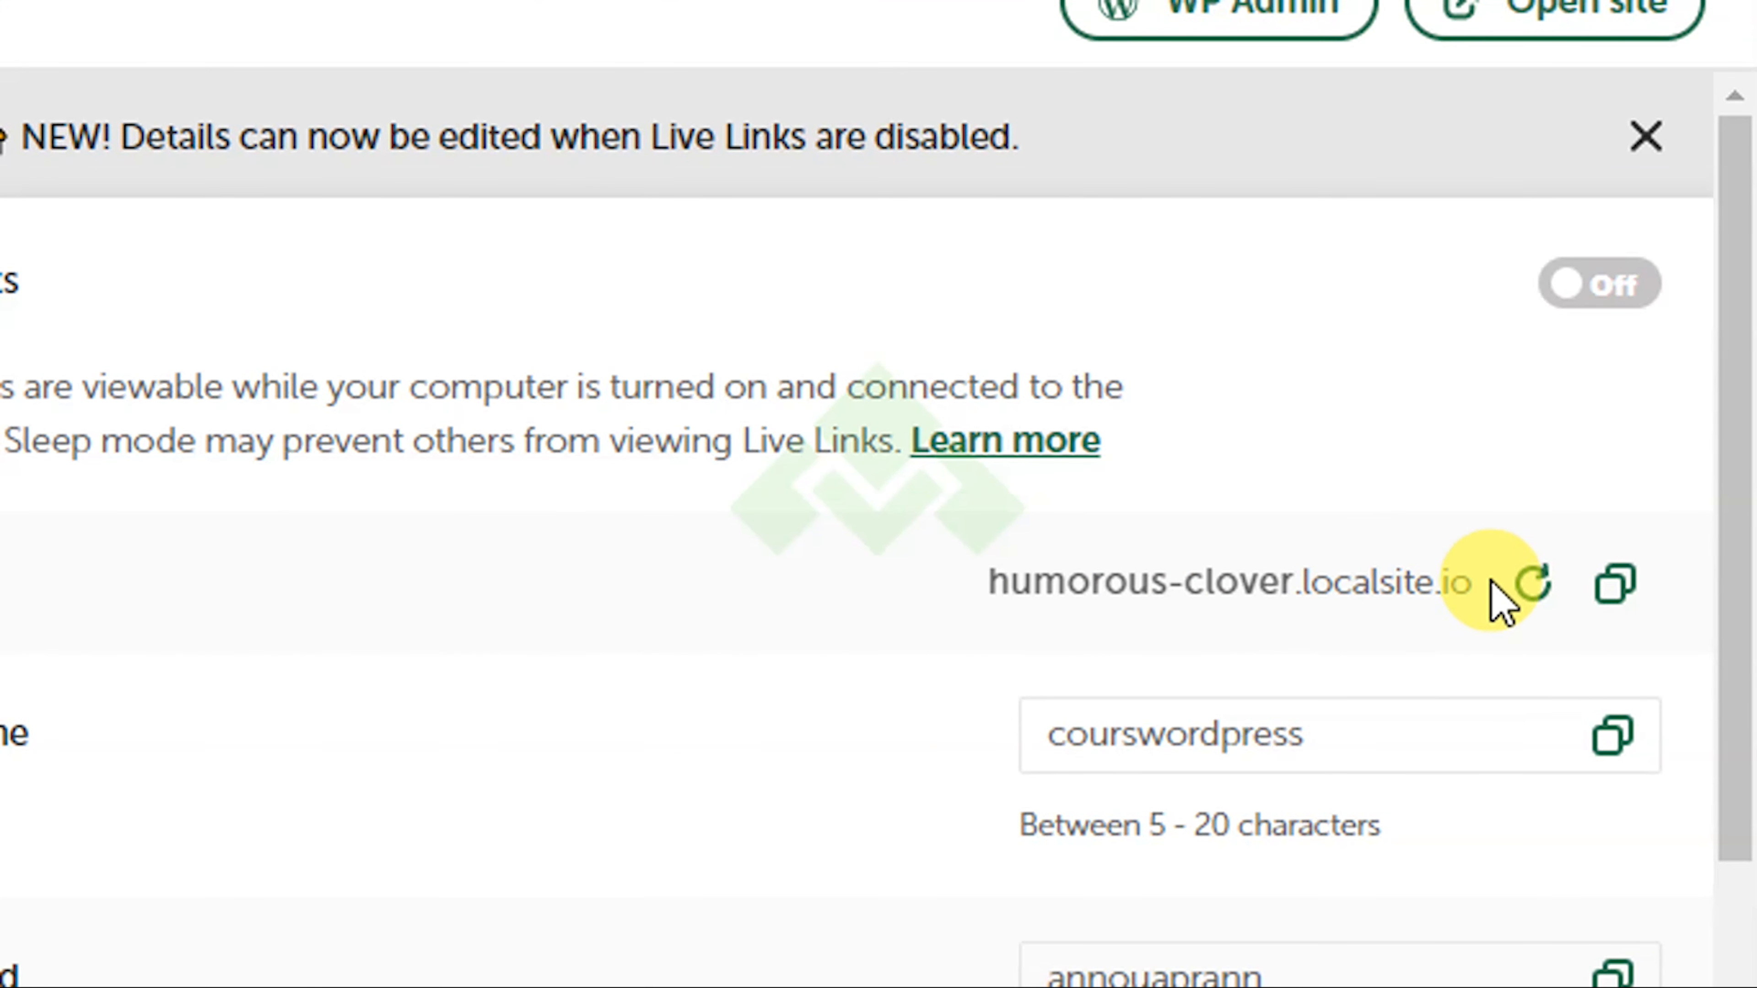
left_click(1527, 594)
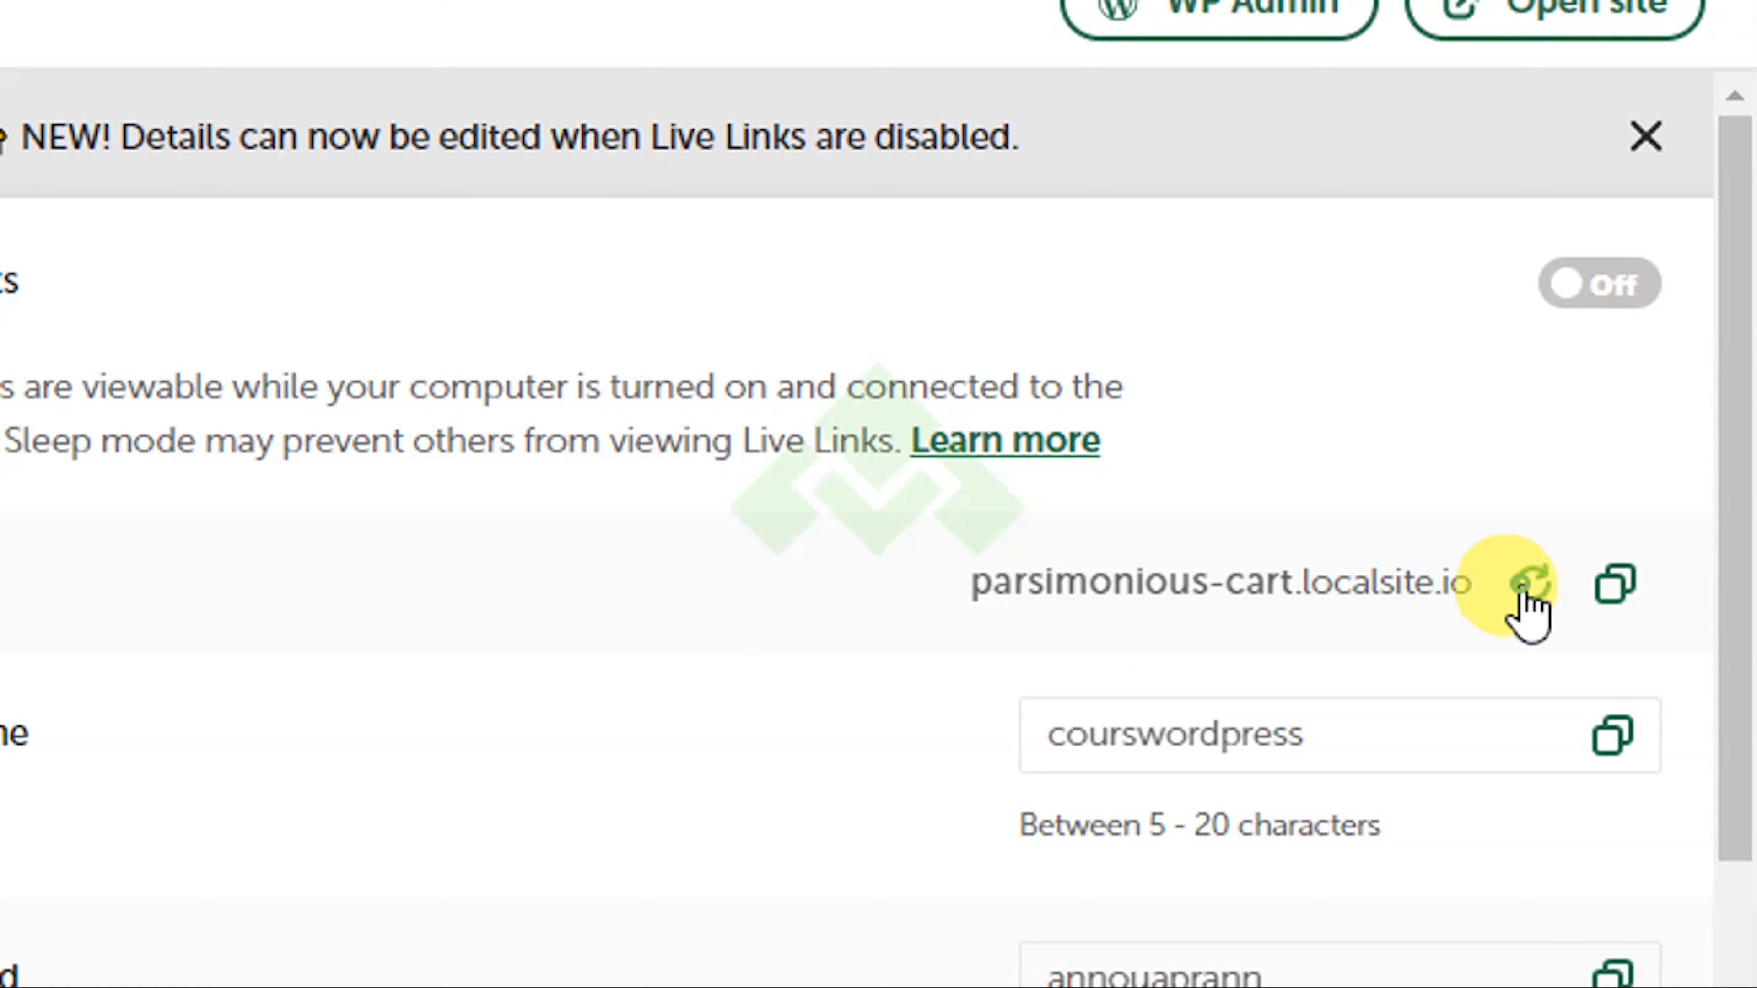
left_click(1522, 608)
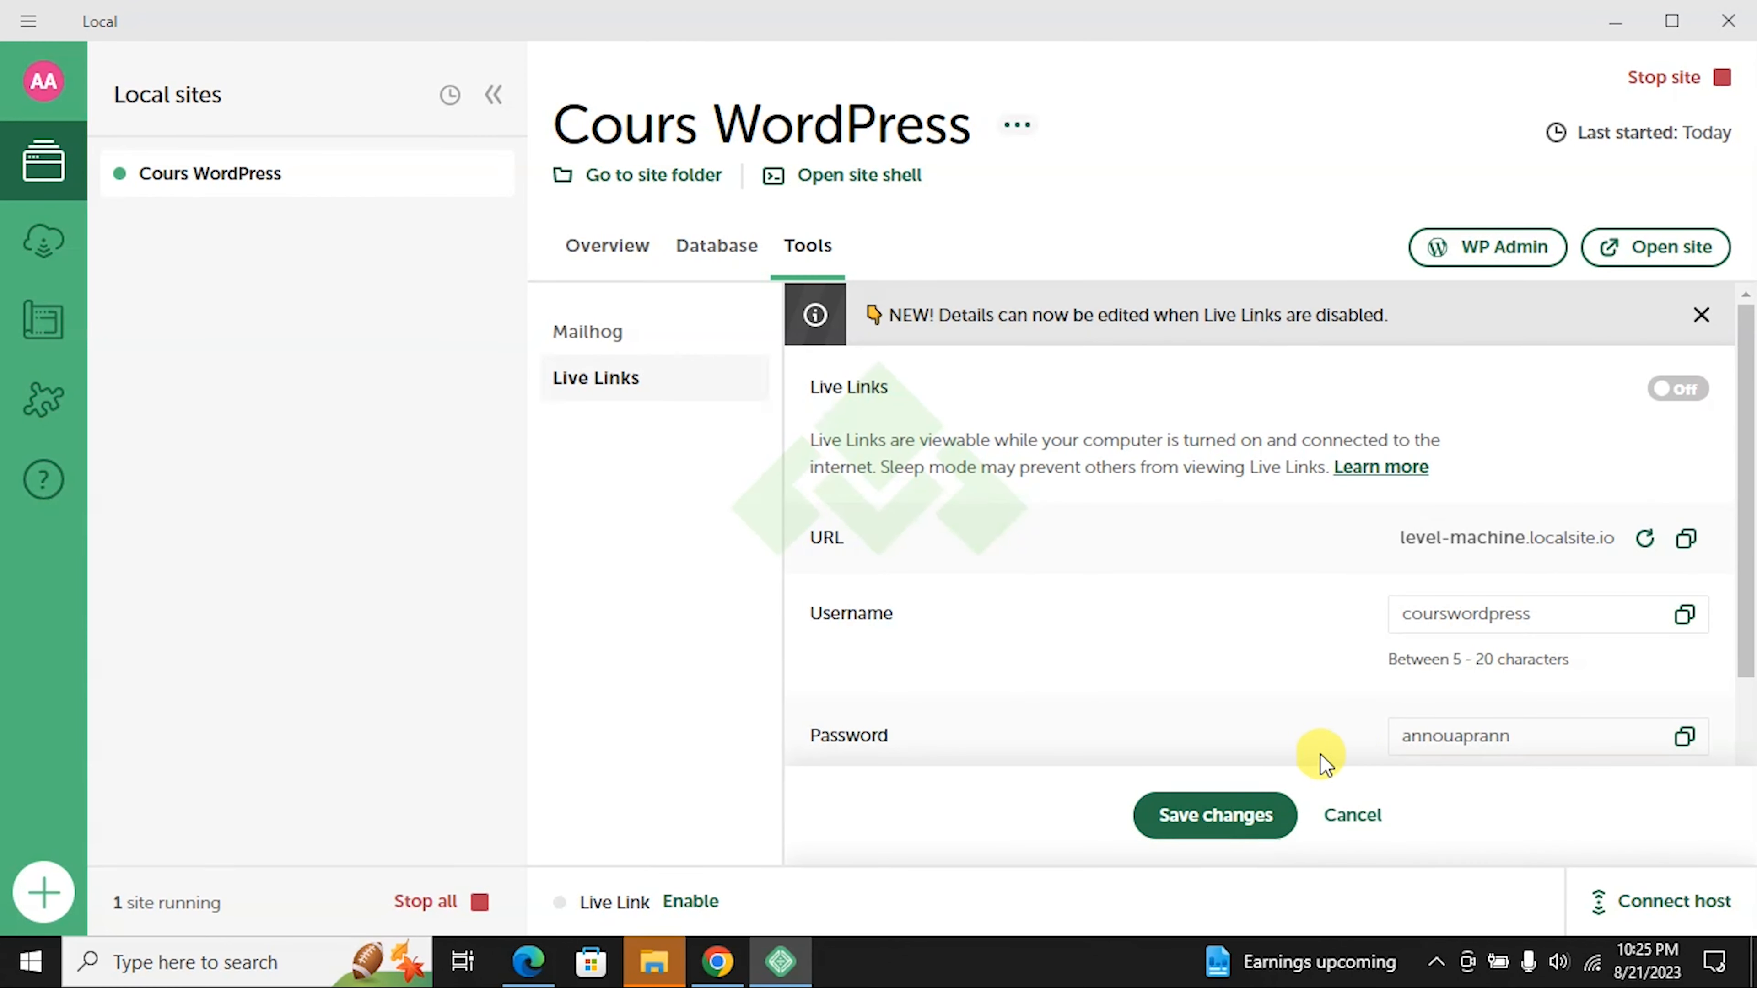
Step: Save the new Live Link details and review the username in Details for sharing
left_click(1233, 823)
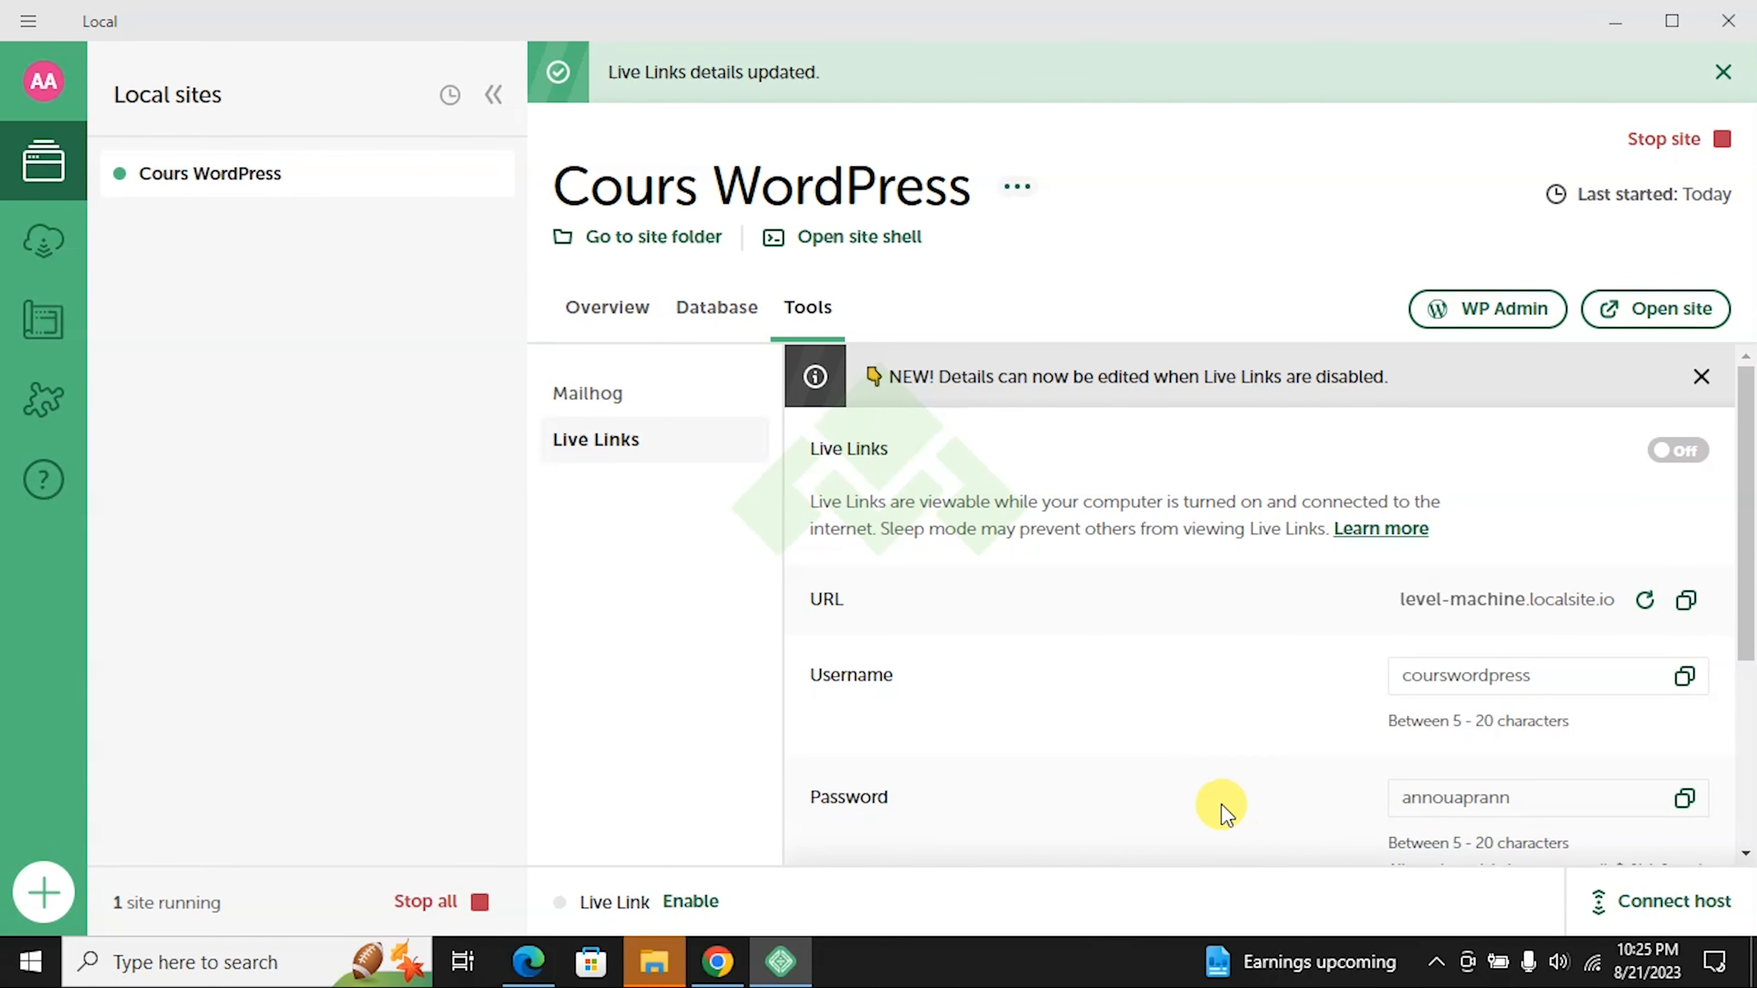
scroll(1424, 609, "down", 3)
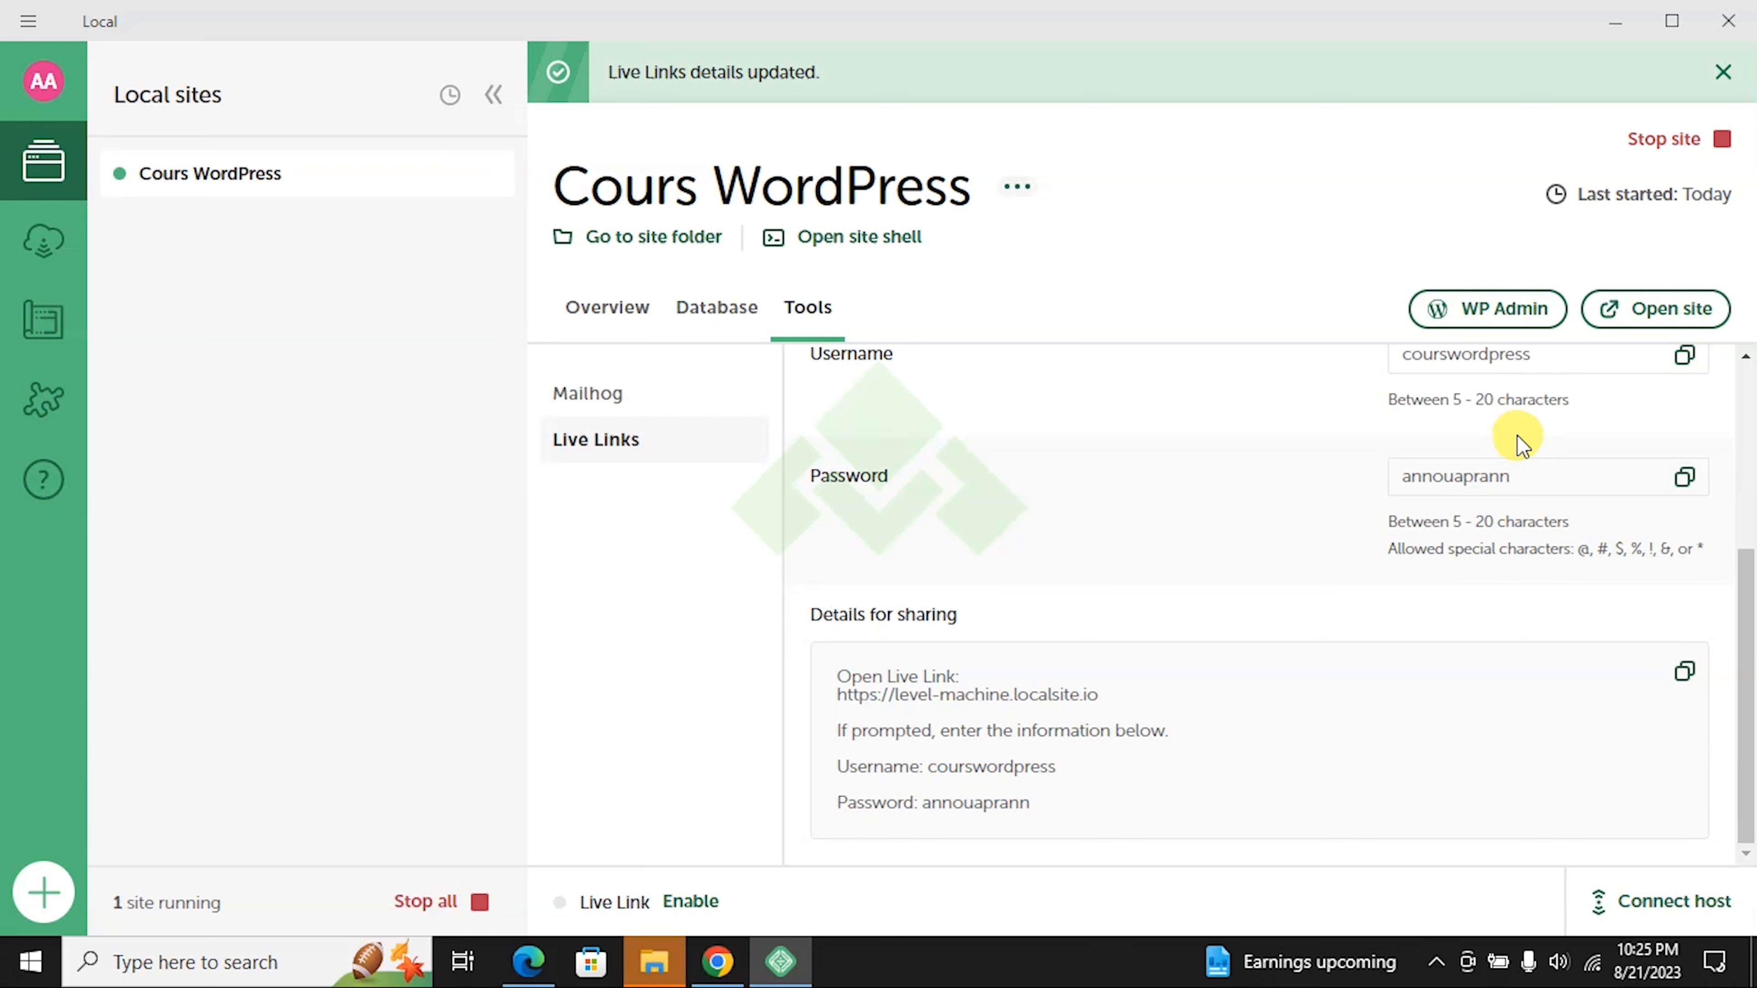
scroll(1487, 485, "up", 2)
scroll(1444, 515, "down", 2)
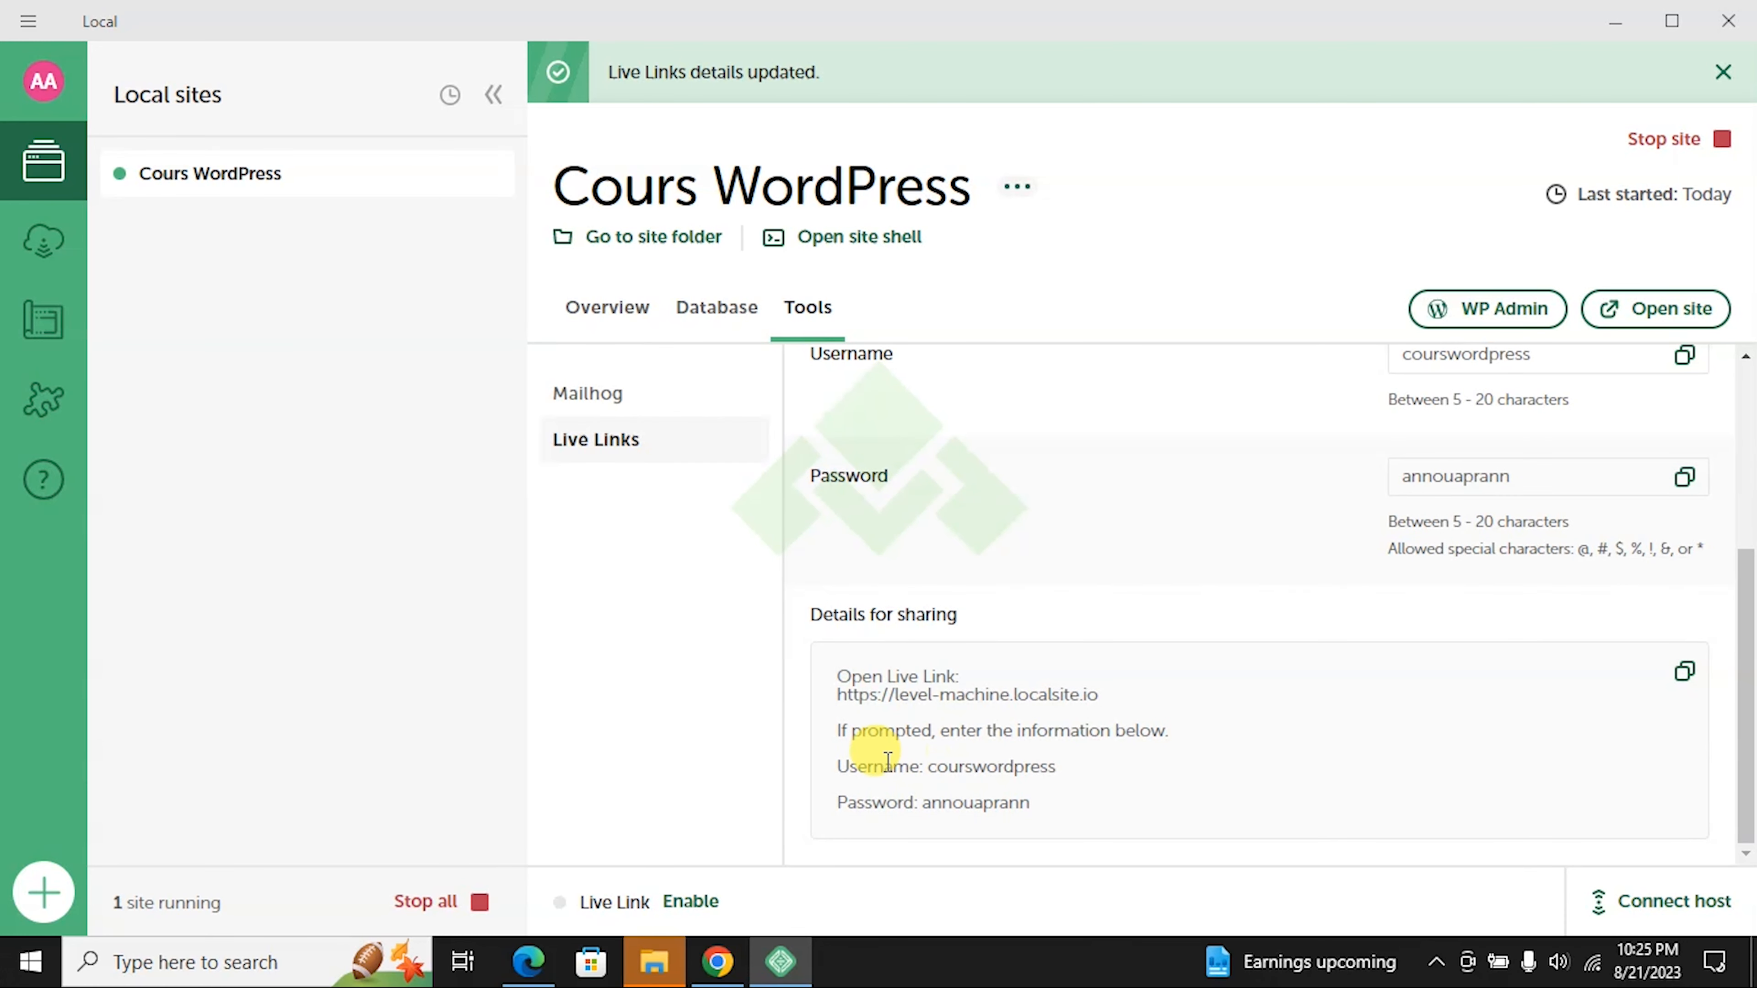
left_click(833, 701)
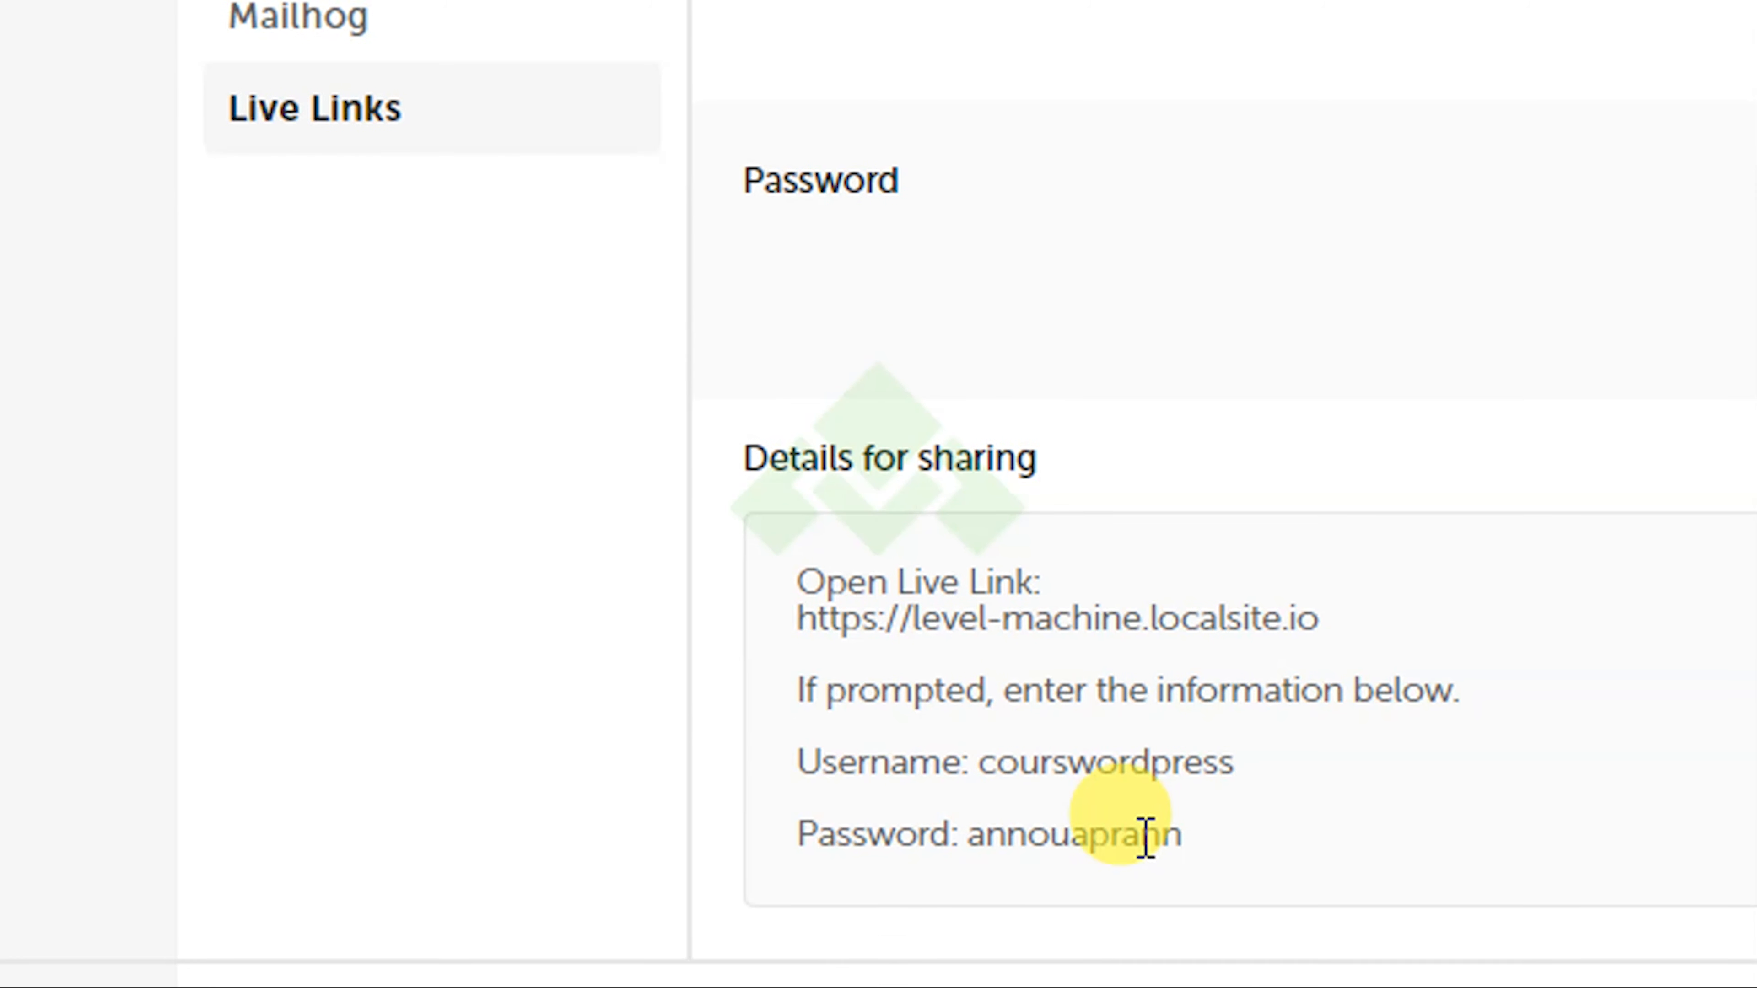
left_click_drag(987, 764, 1202, 766)
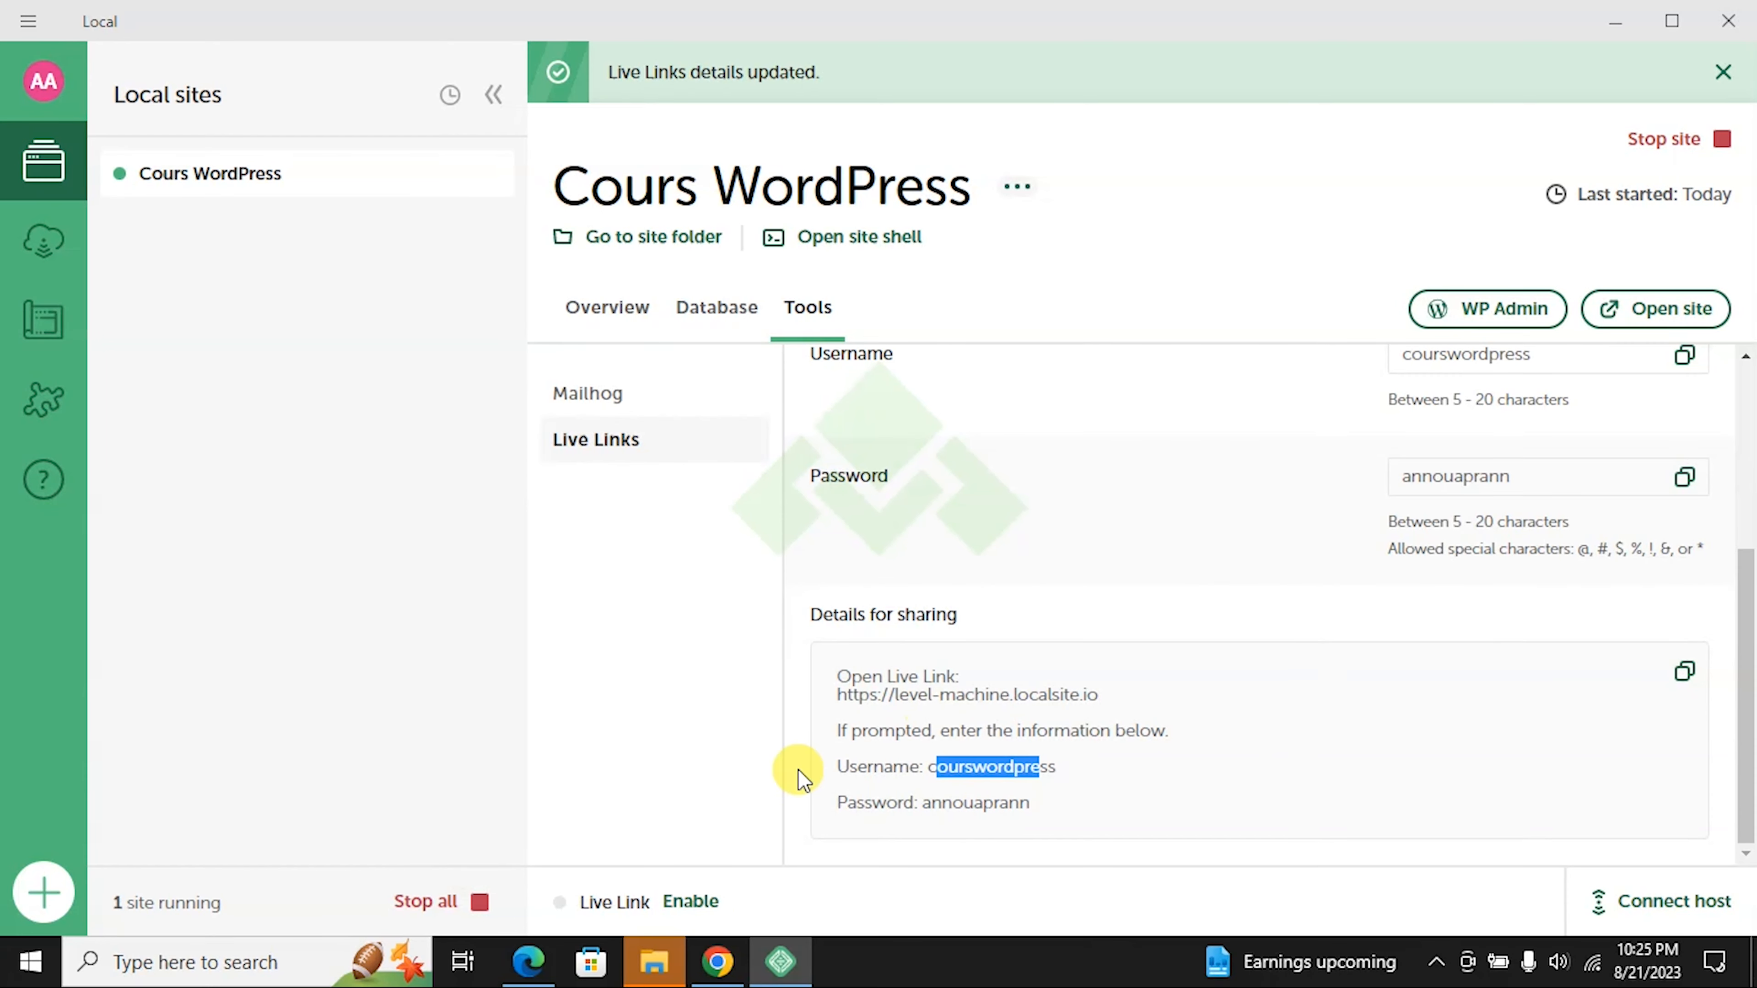
Step: Reload the old eccentric-alley.localsite.io page in Chrome, confirming it now shows 404
left_click(717, 962)
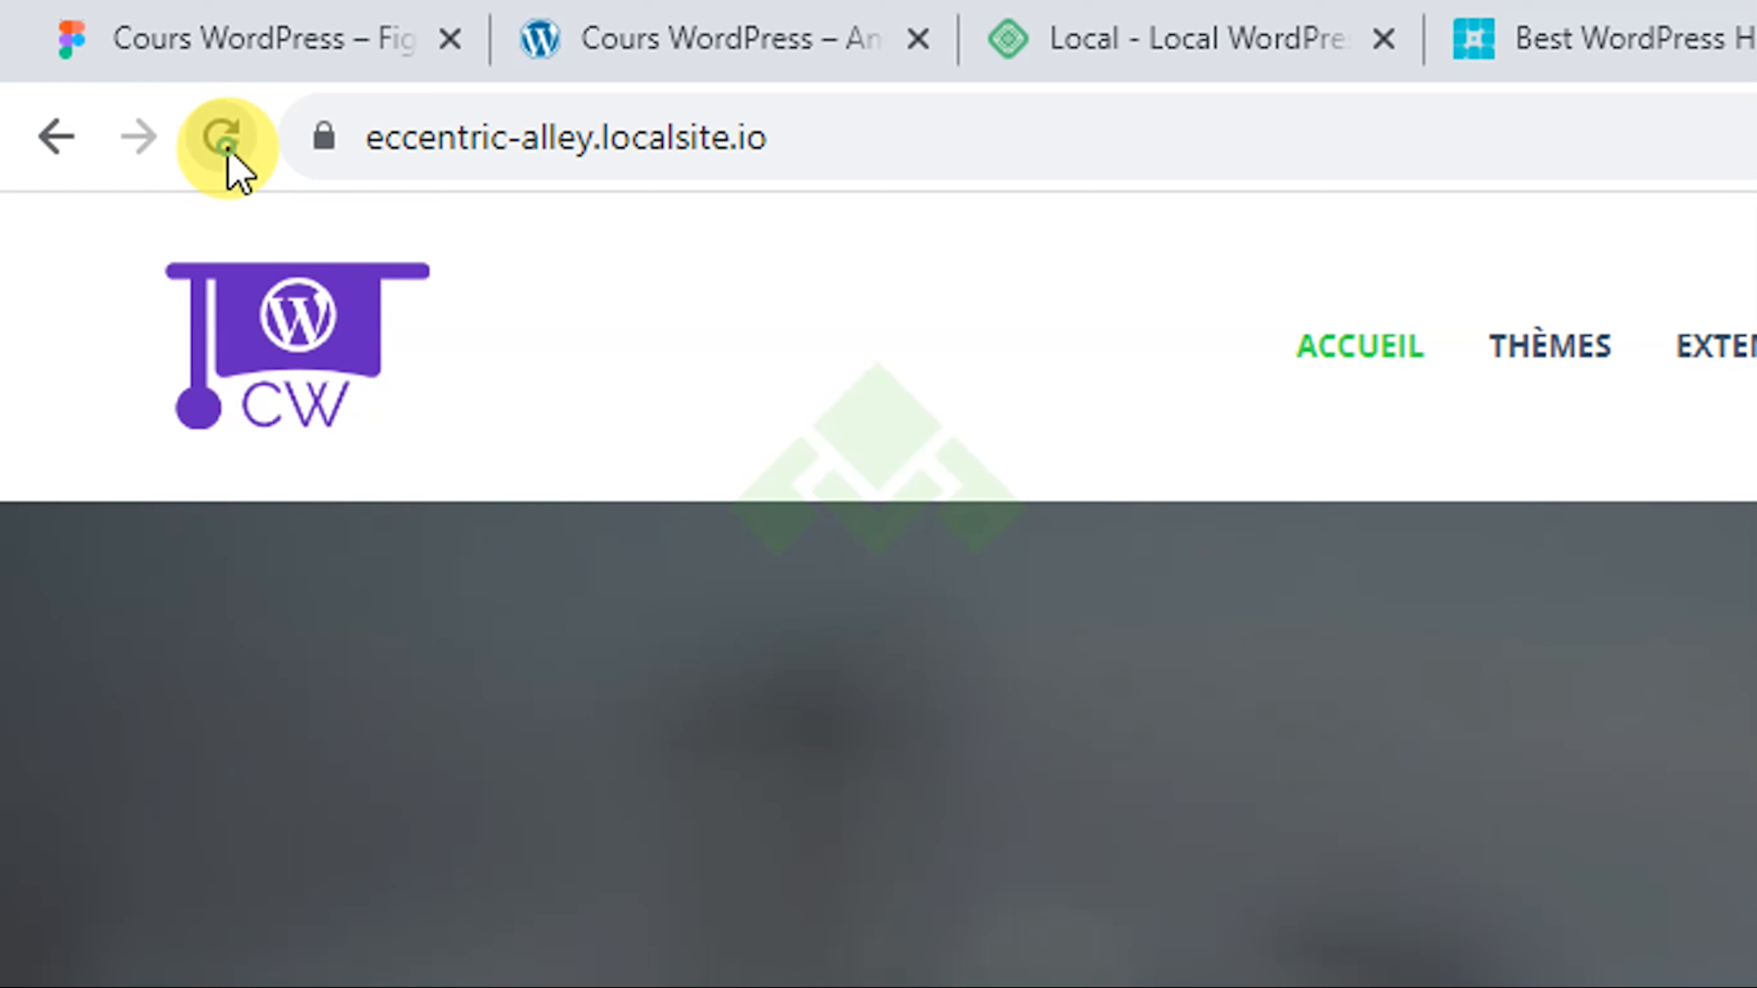
left_click(223, 142)
left_click_drag(106, 266, 2, 253)
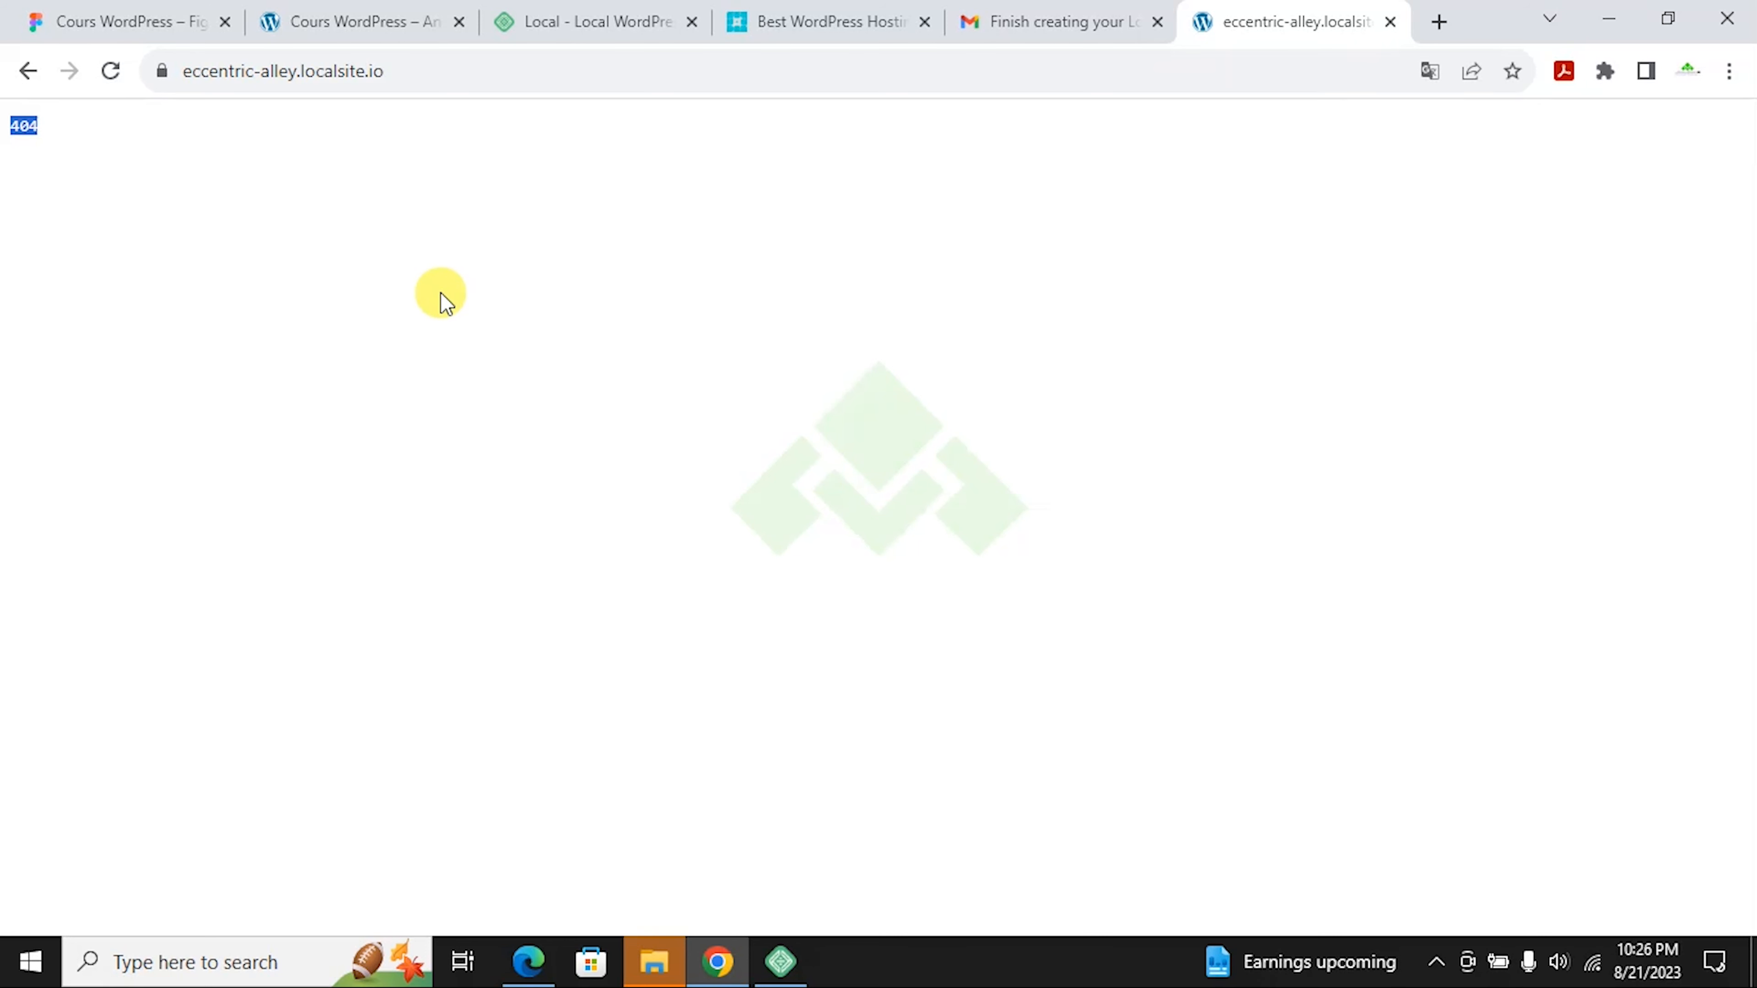
Step: Switch the Cours WordPress Live Links toggle back on in Local
left_click(777, 960)
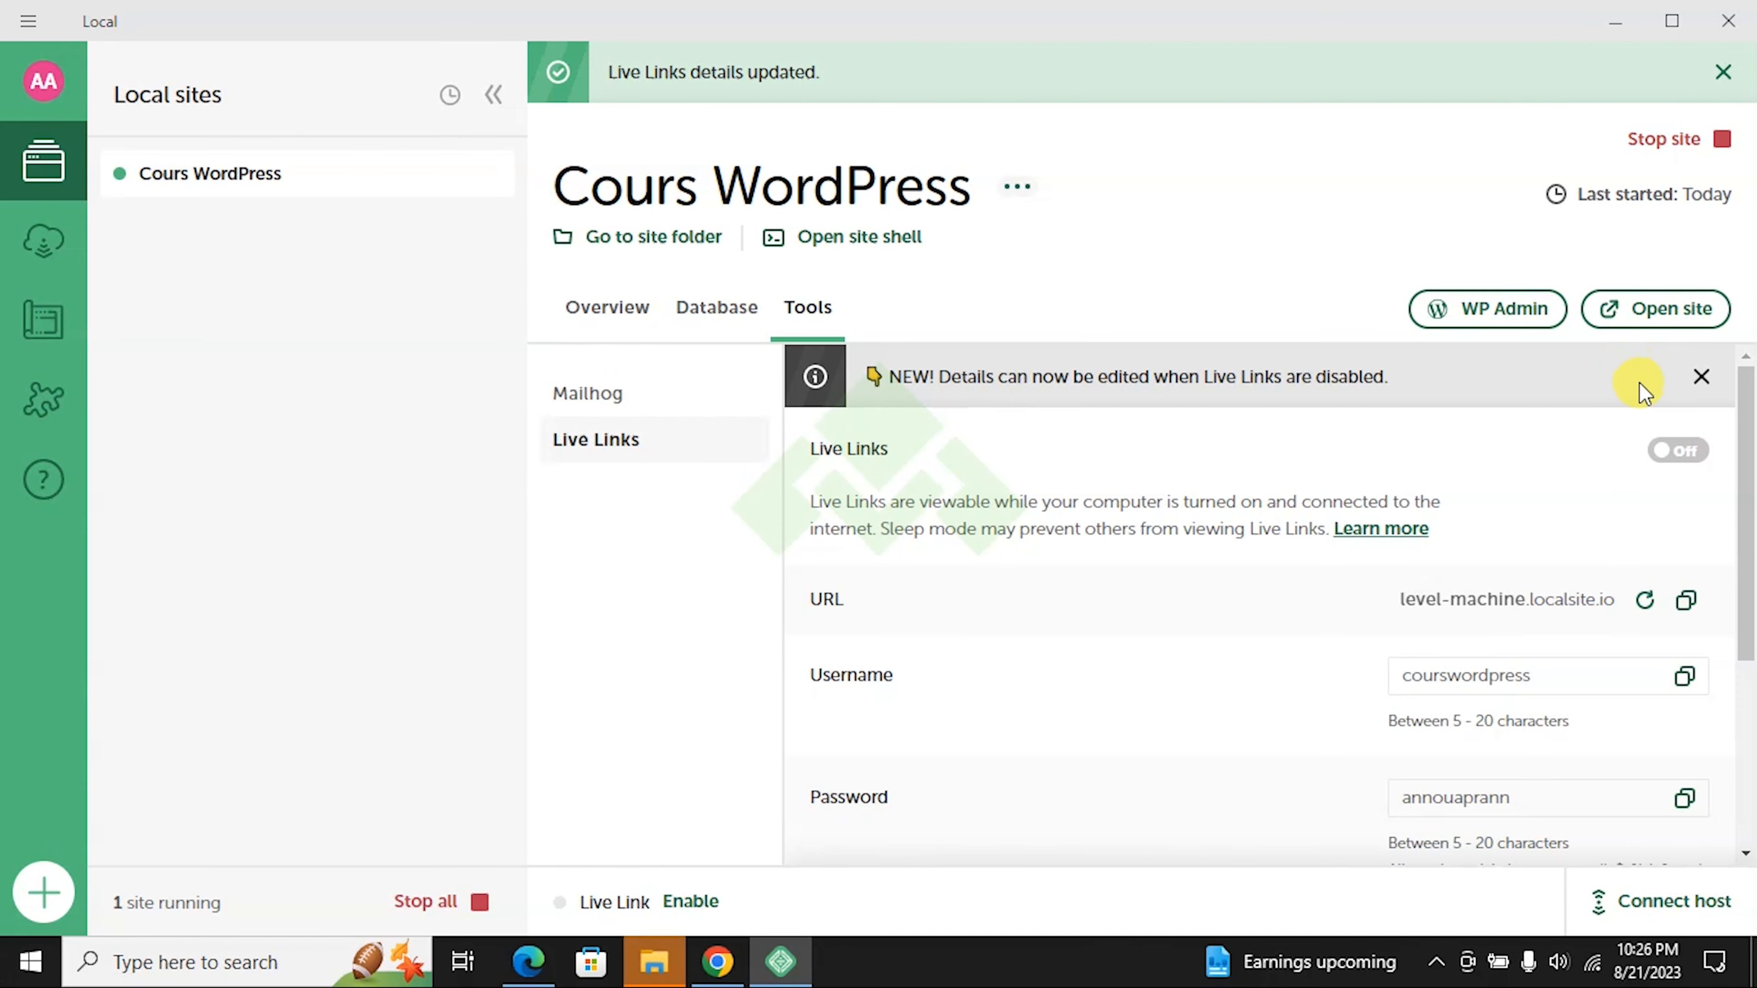
left_click(1667, 451)
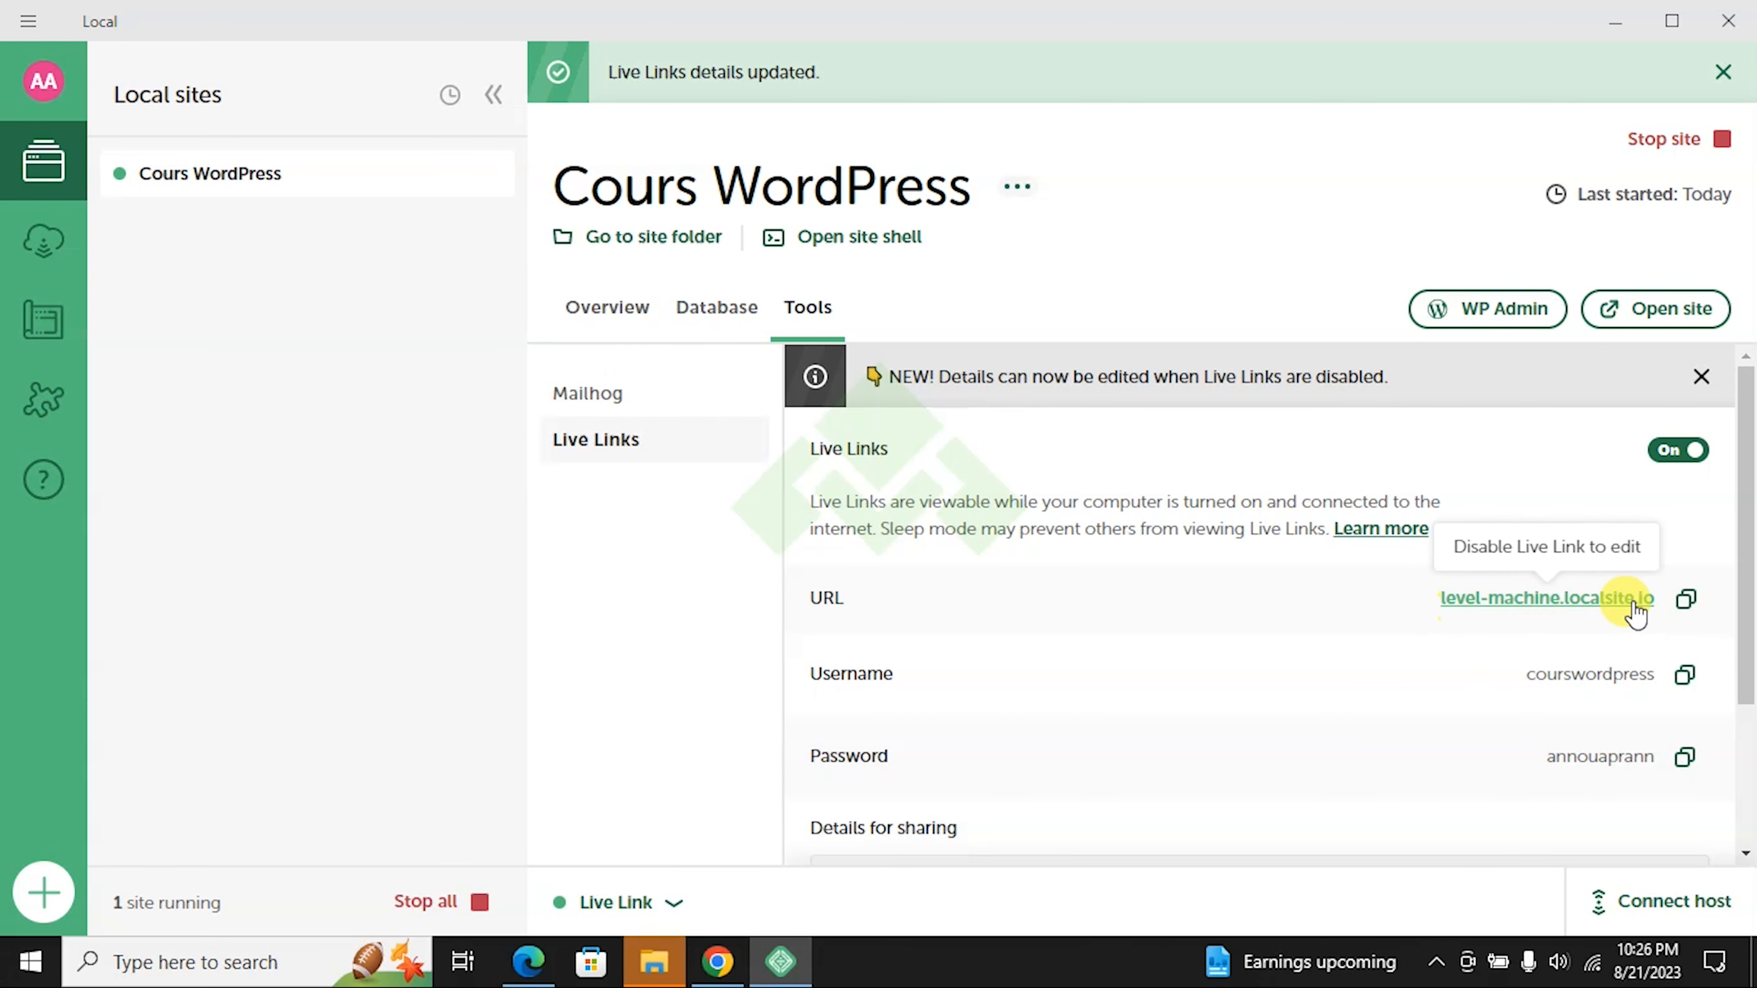
Step: Copy the level-machine.localsite.io address and load it in Chrome's address bar
left_click(1683, 600)
key("alt+Tab")
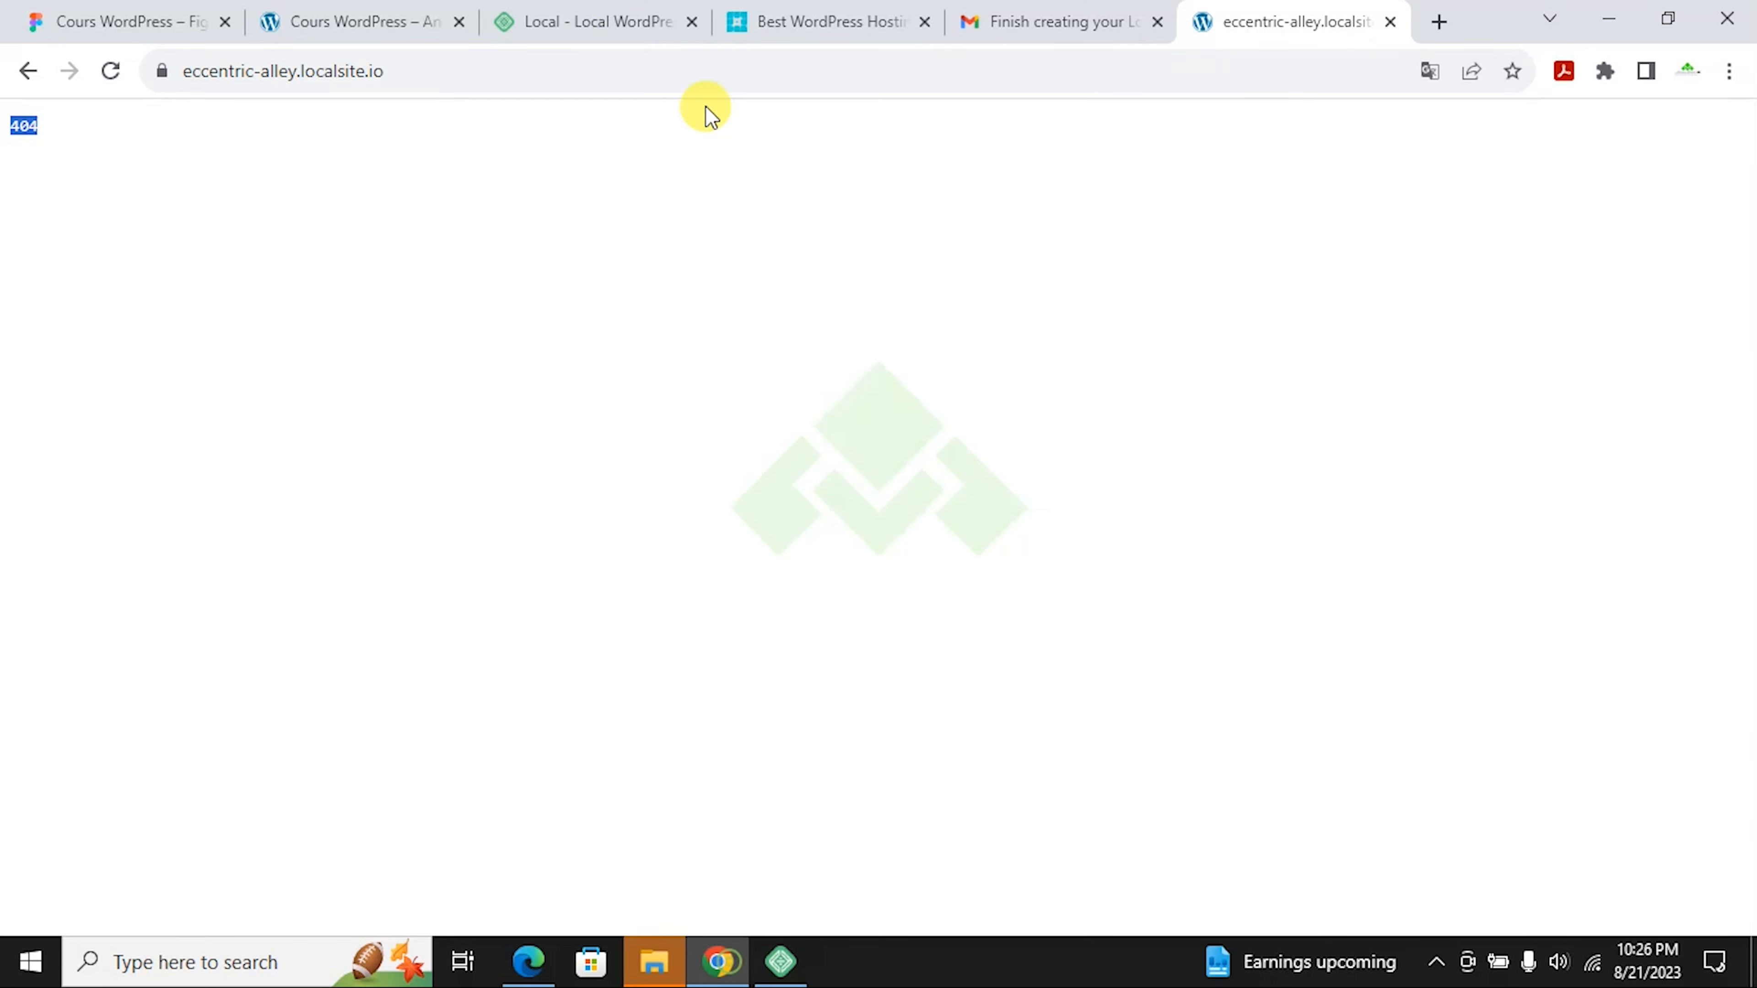
left_click(557, 64)
key("ctrl+v")
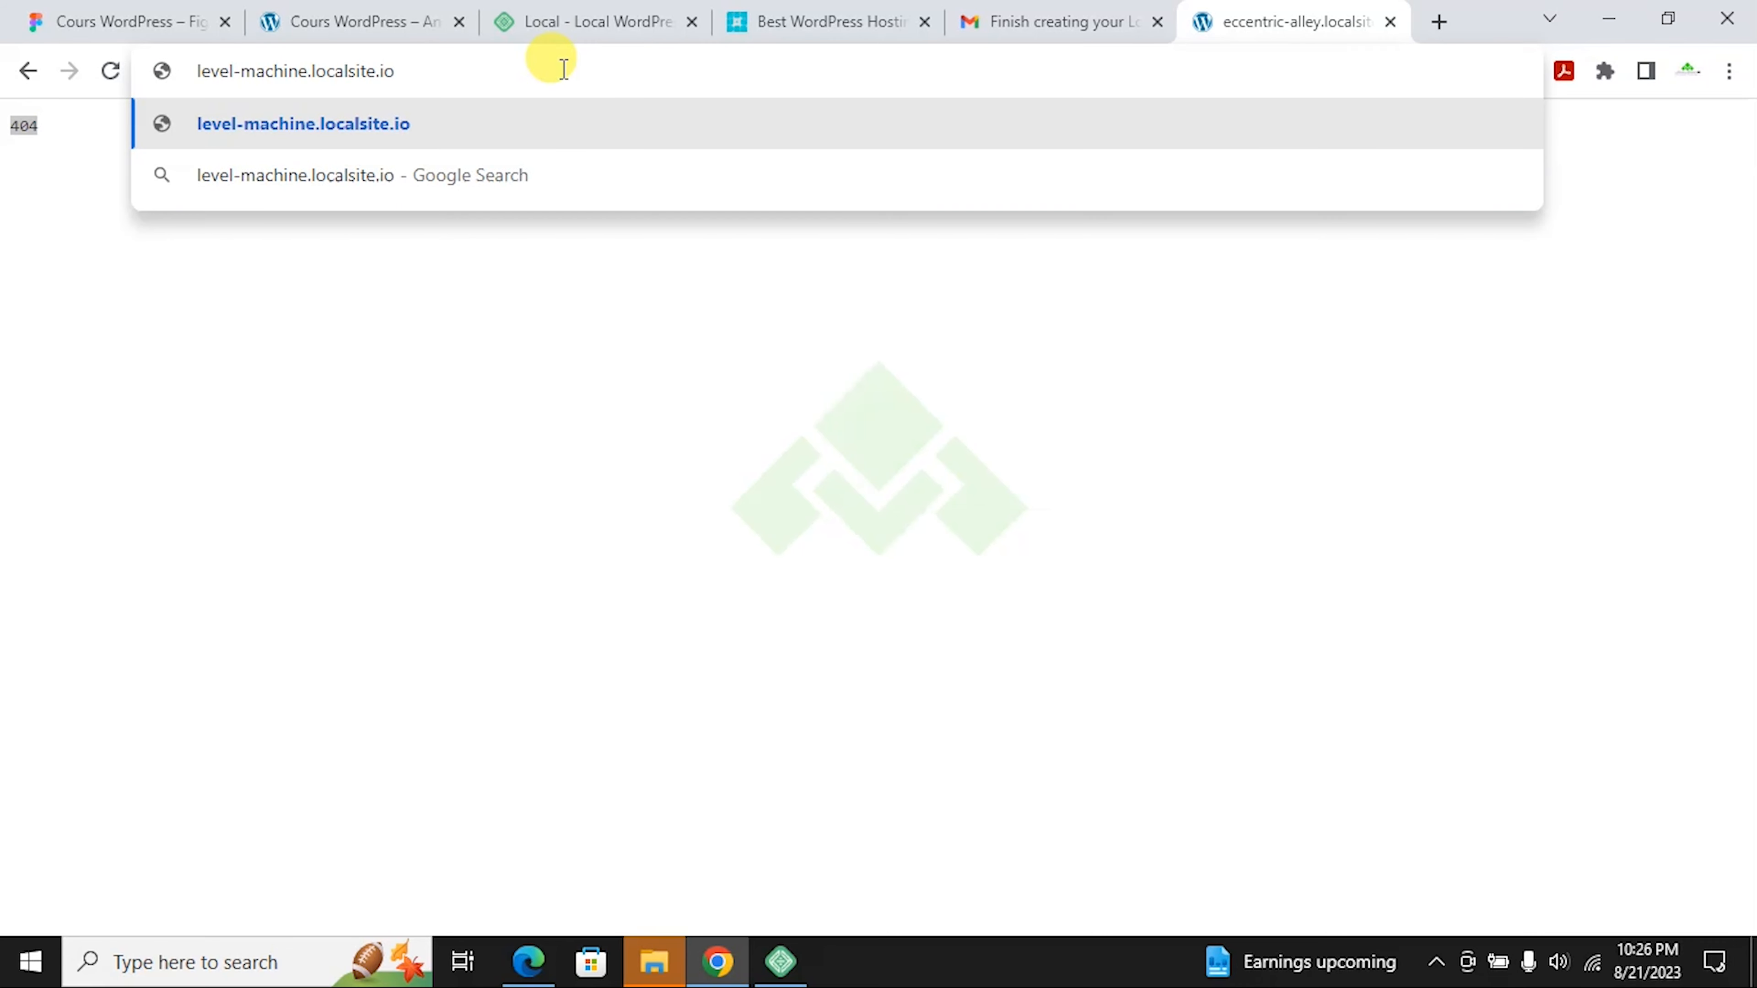
key("Return")
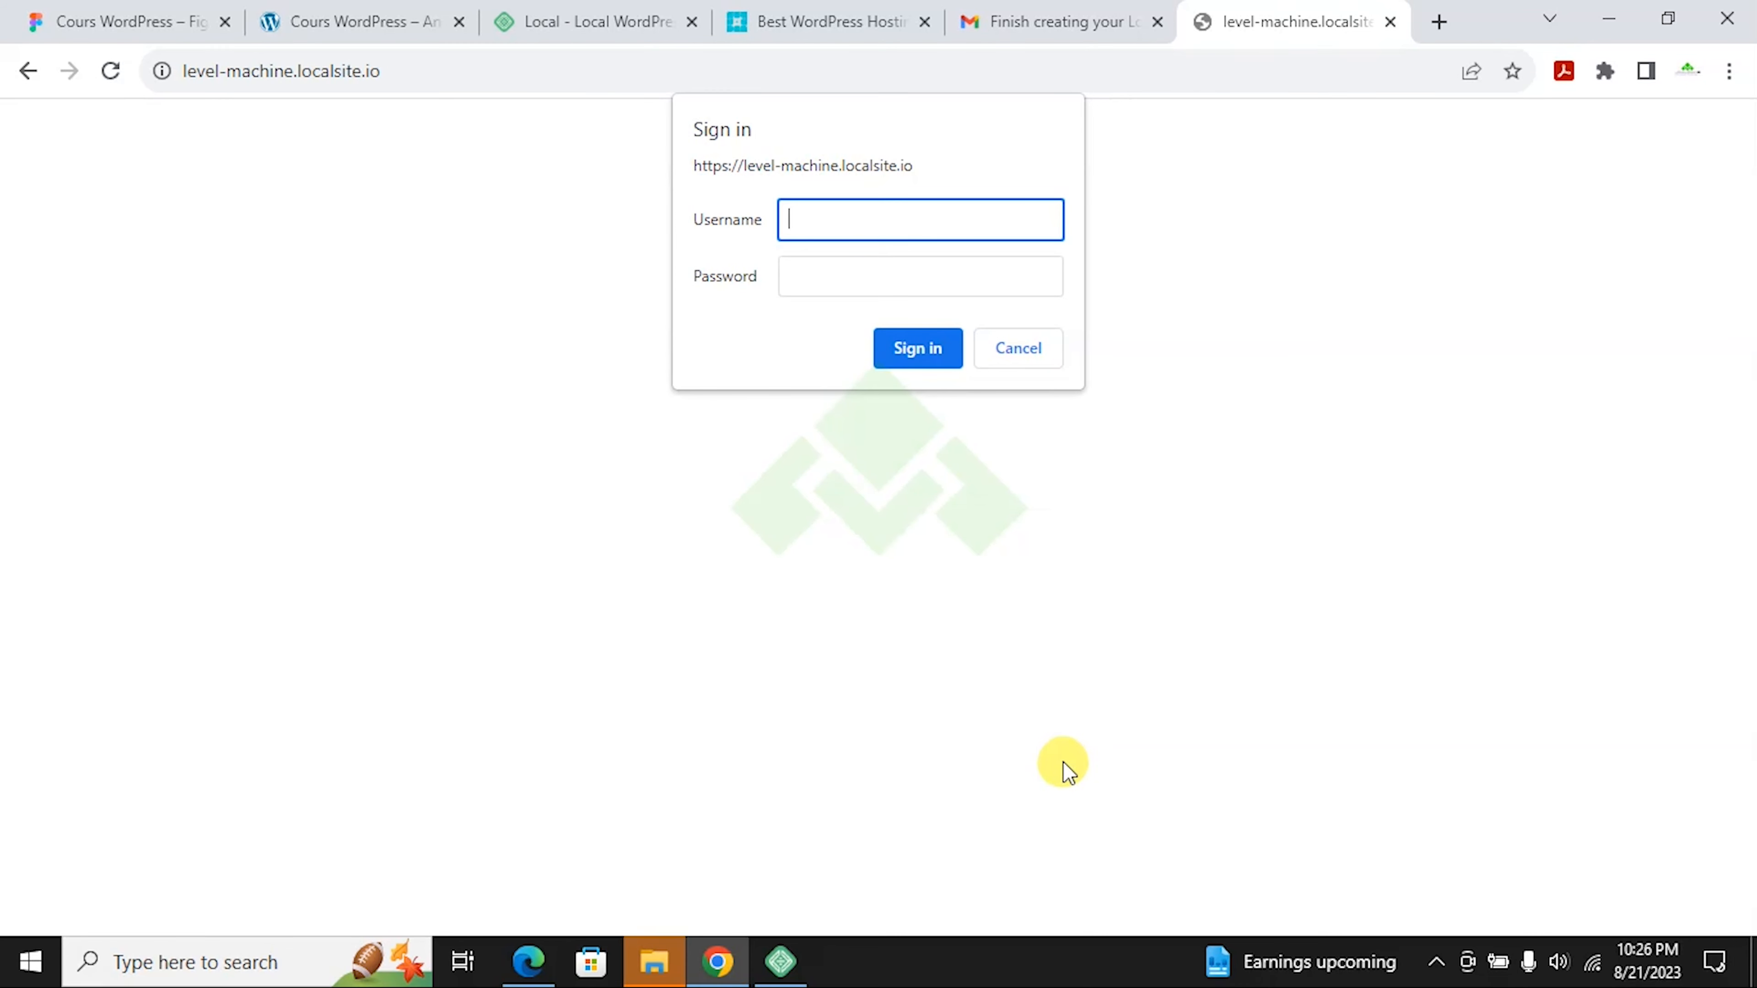
Step: Sign in with the custom Live Link username and password
type("courswordpres")
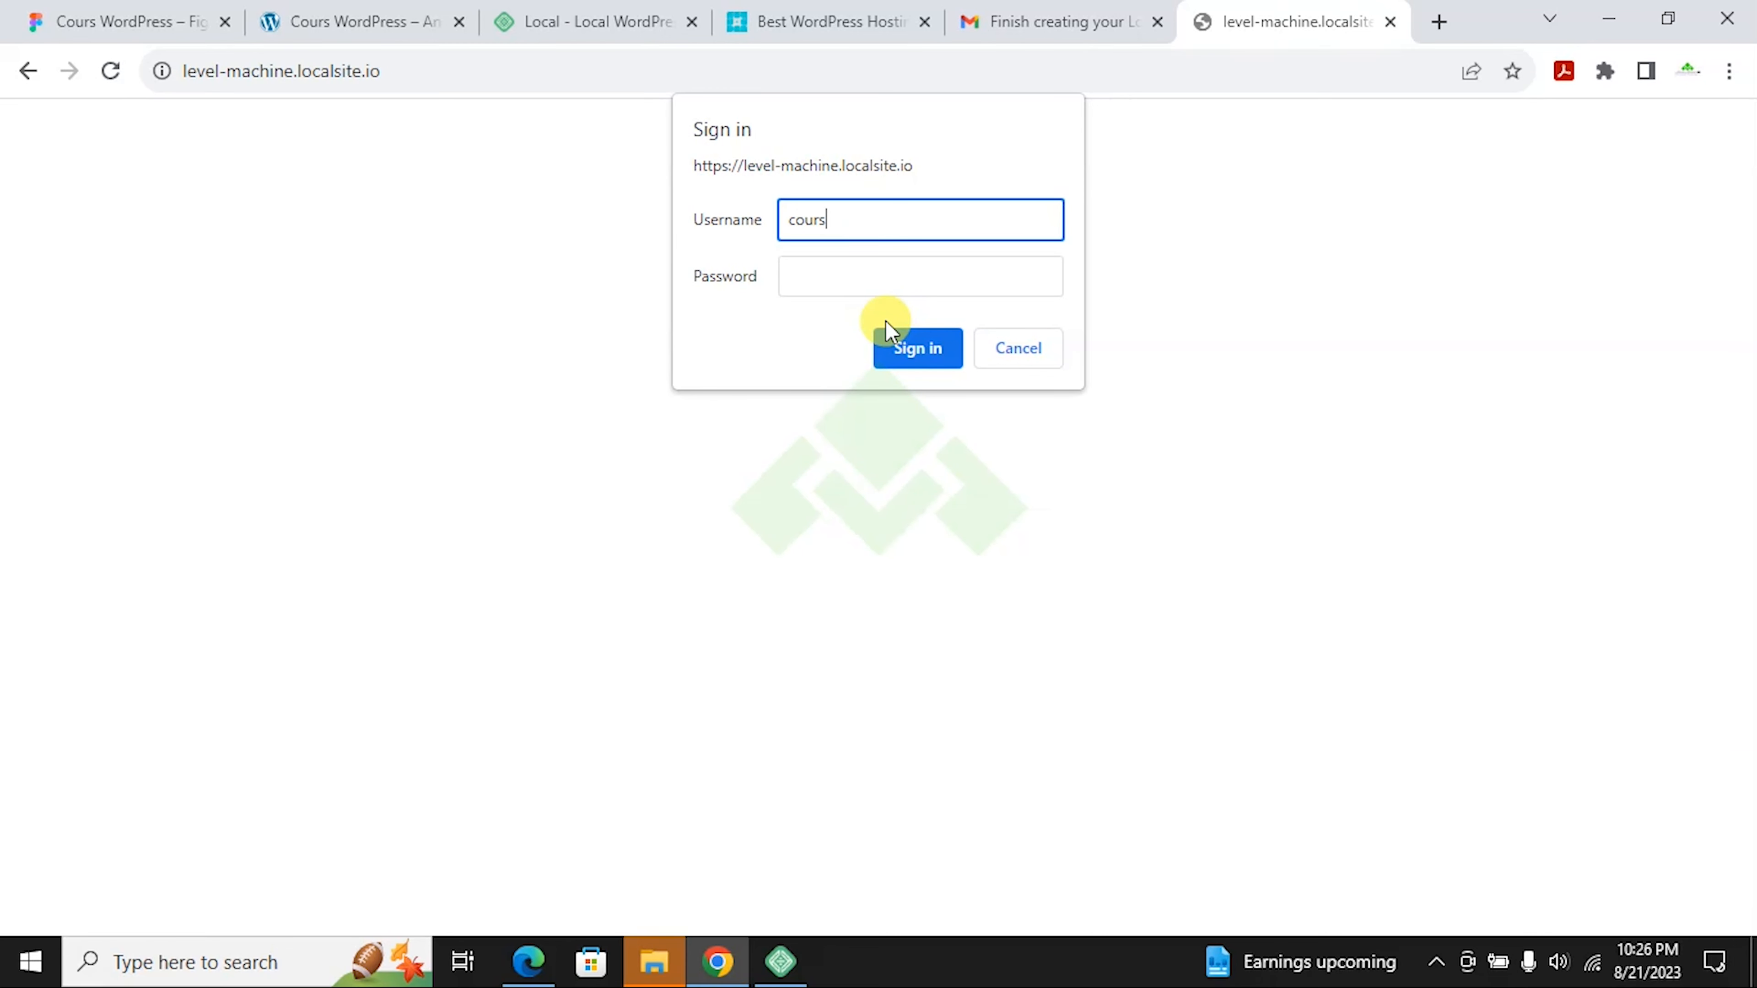
type("s")
key("Tab")
type("***********")
key("Return")
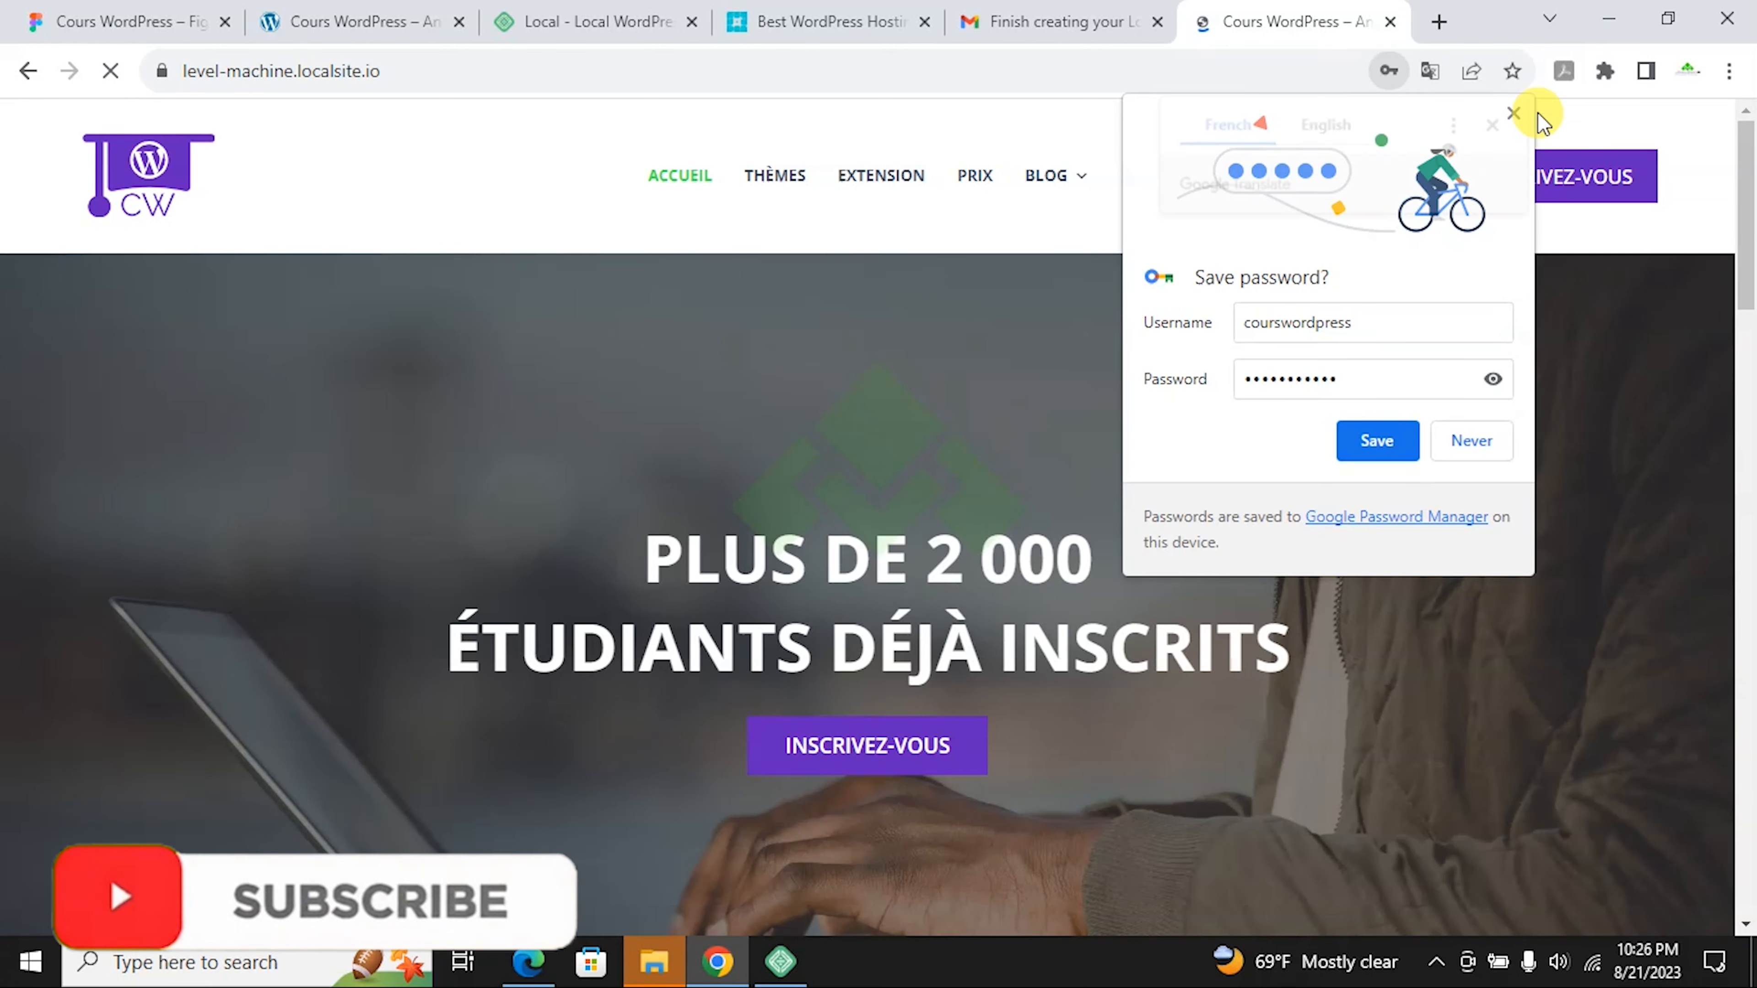
Step: Dismiss Chrome's save-password offer and scroll the Cours WordPress home page down to its footer
left_click(1524, 113)
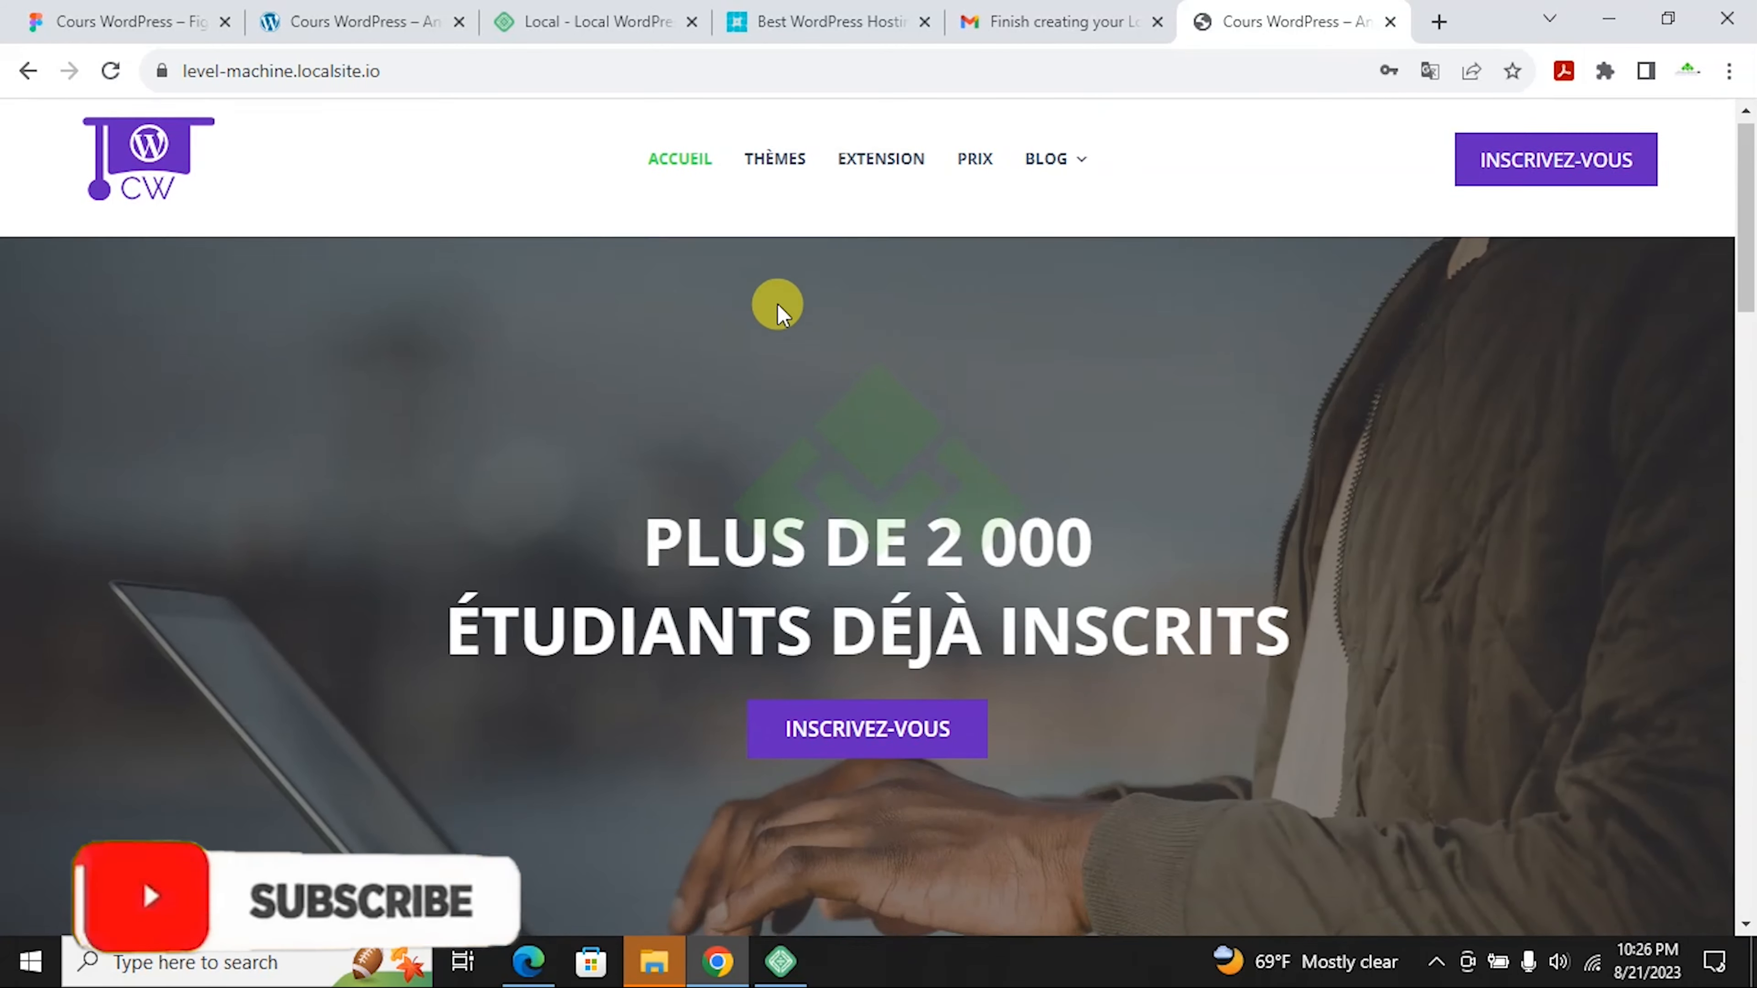
scroll(777, 303, "down", 5)
scroll(777, 303, "down", 8)
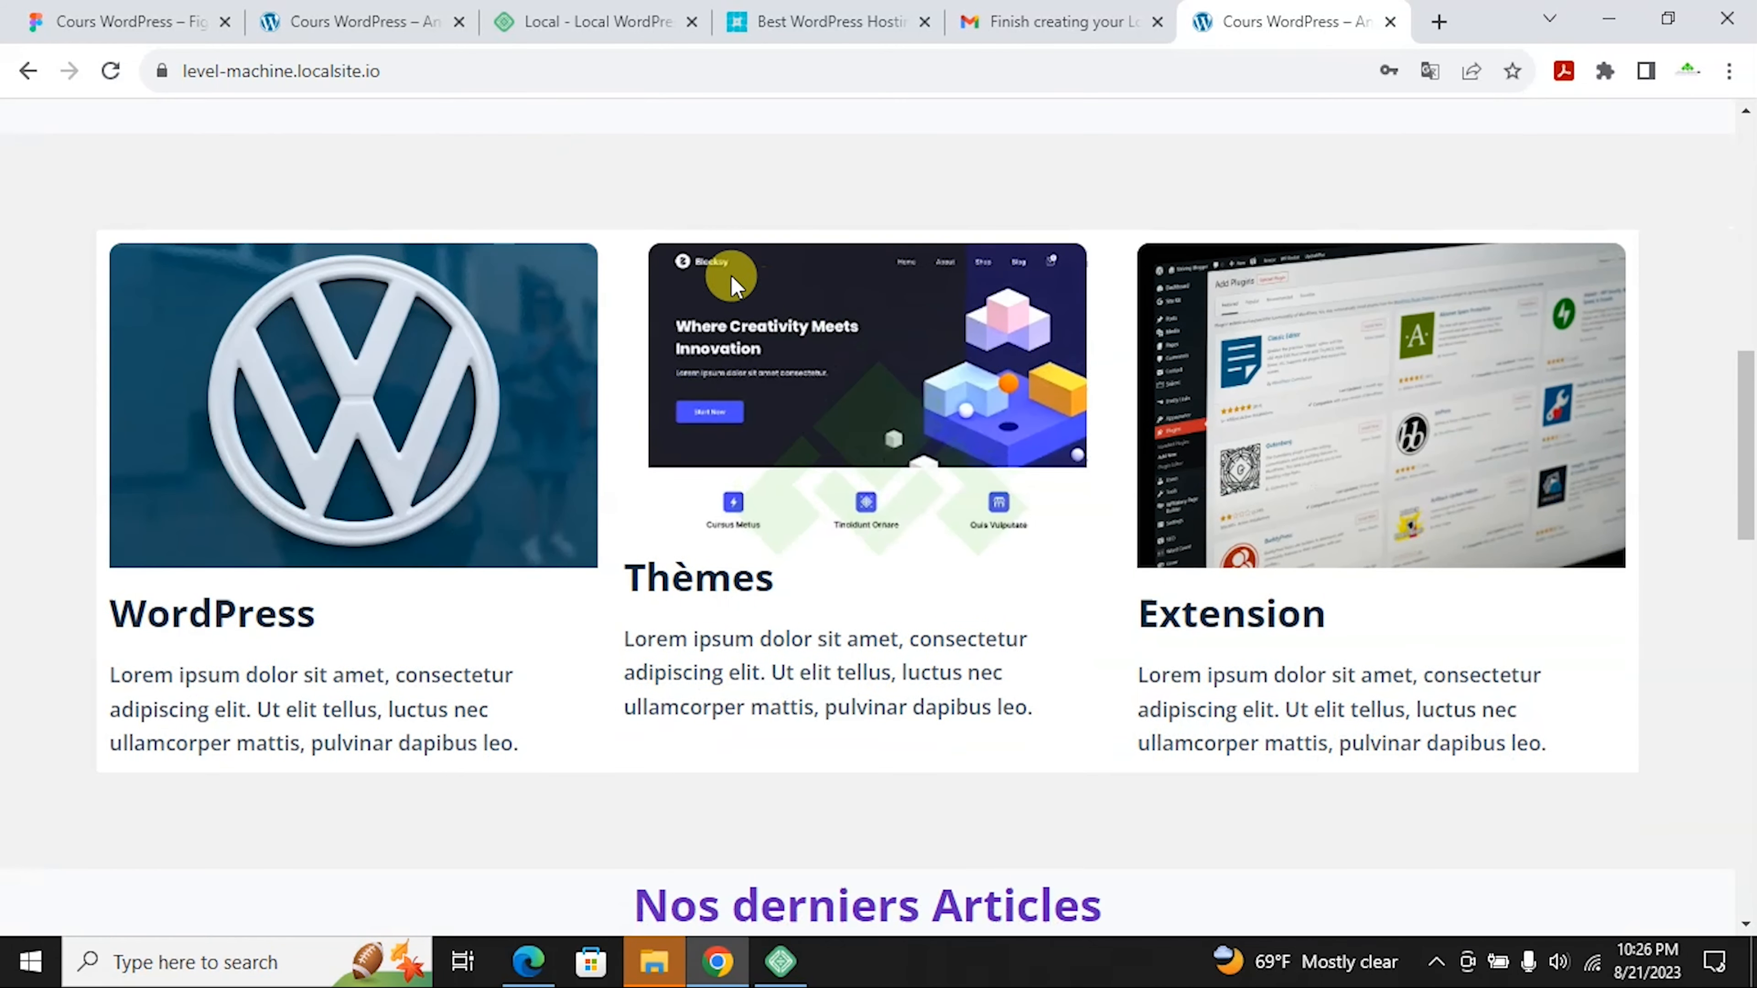
scroll(569, 185, "down", 10)
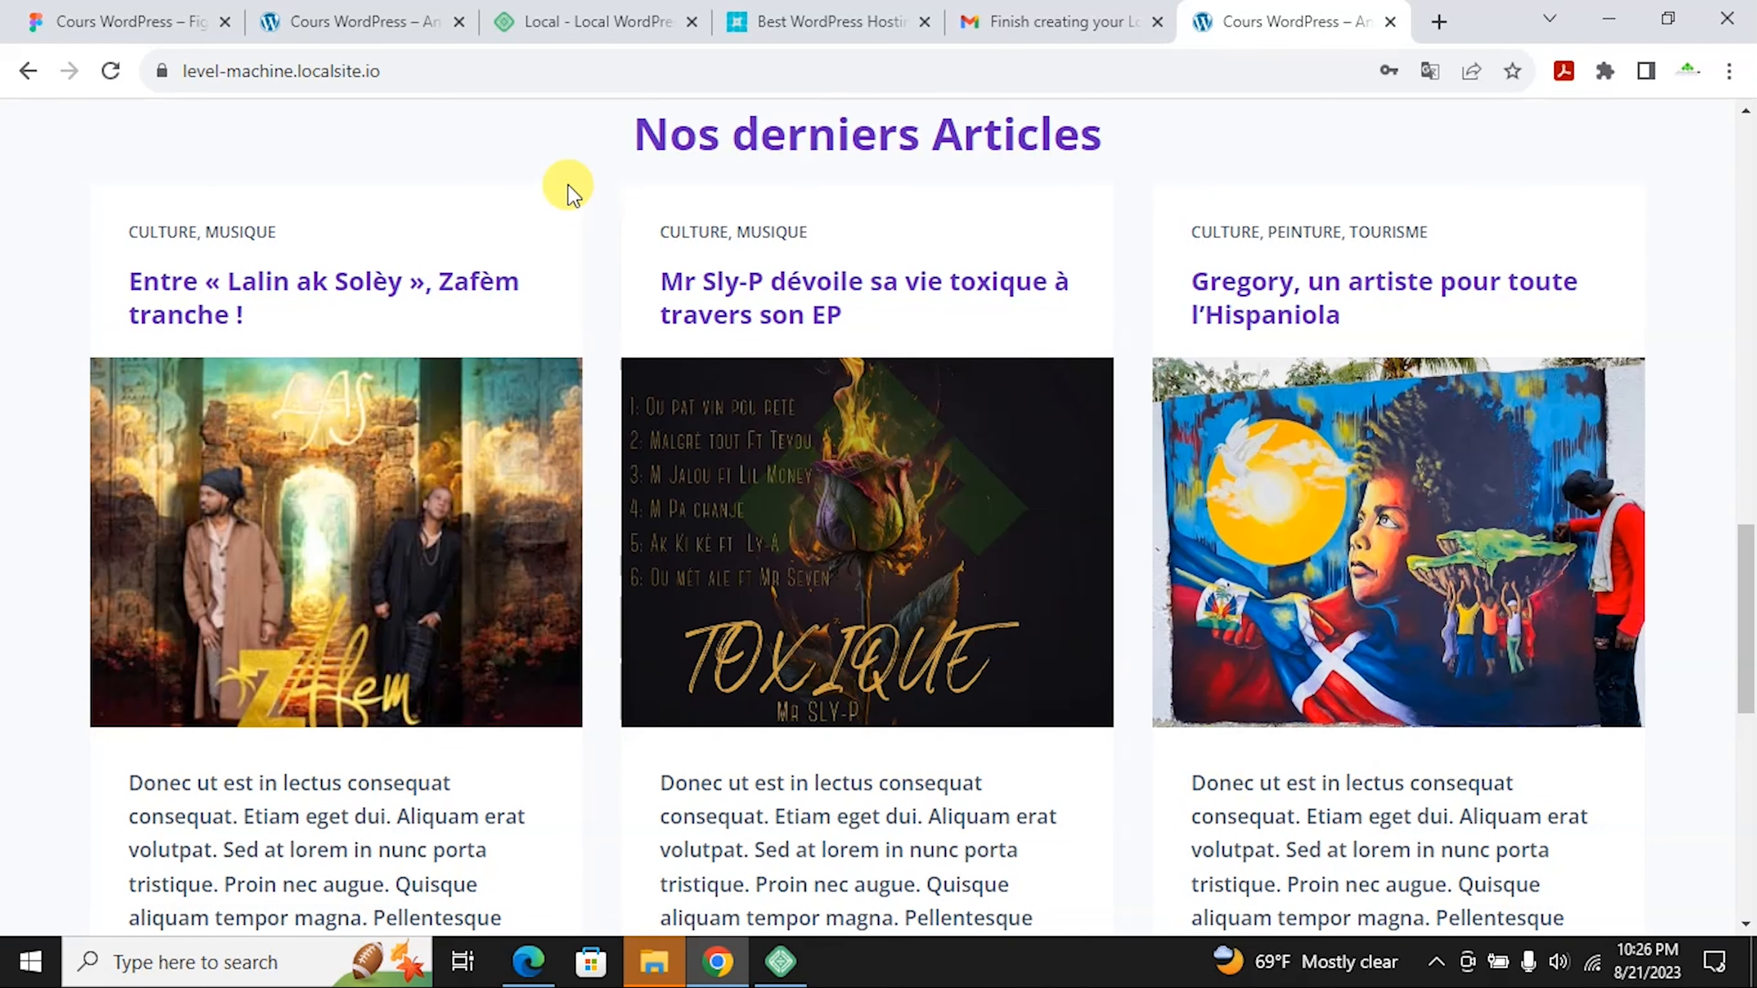
left_click(413, 71)
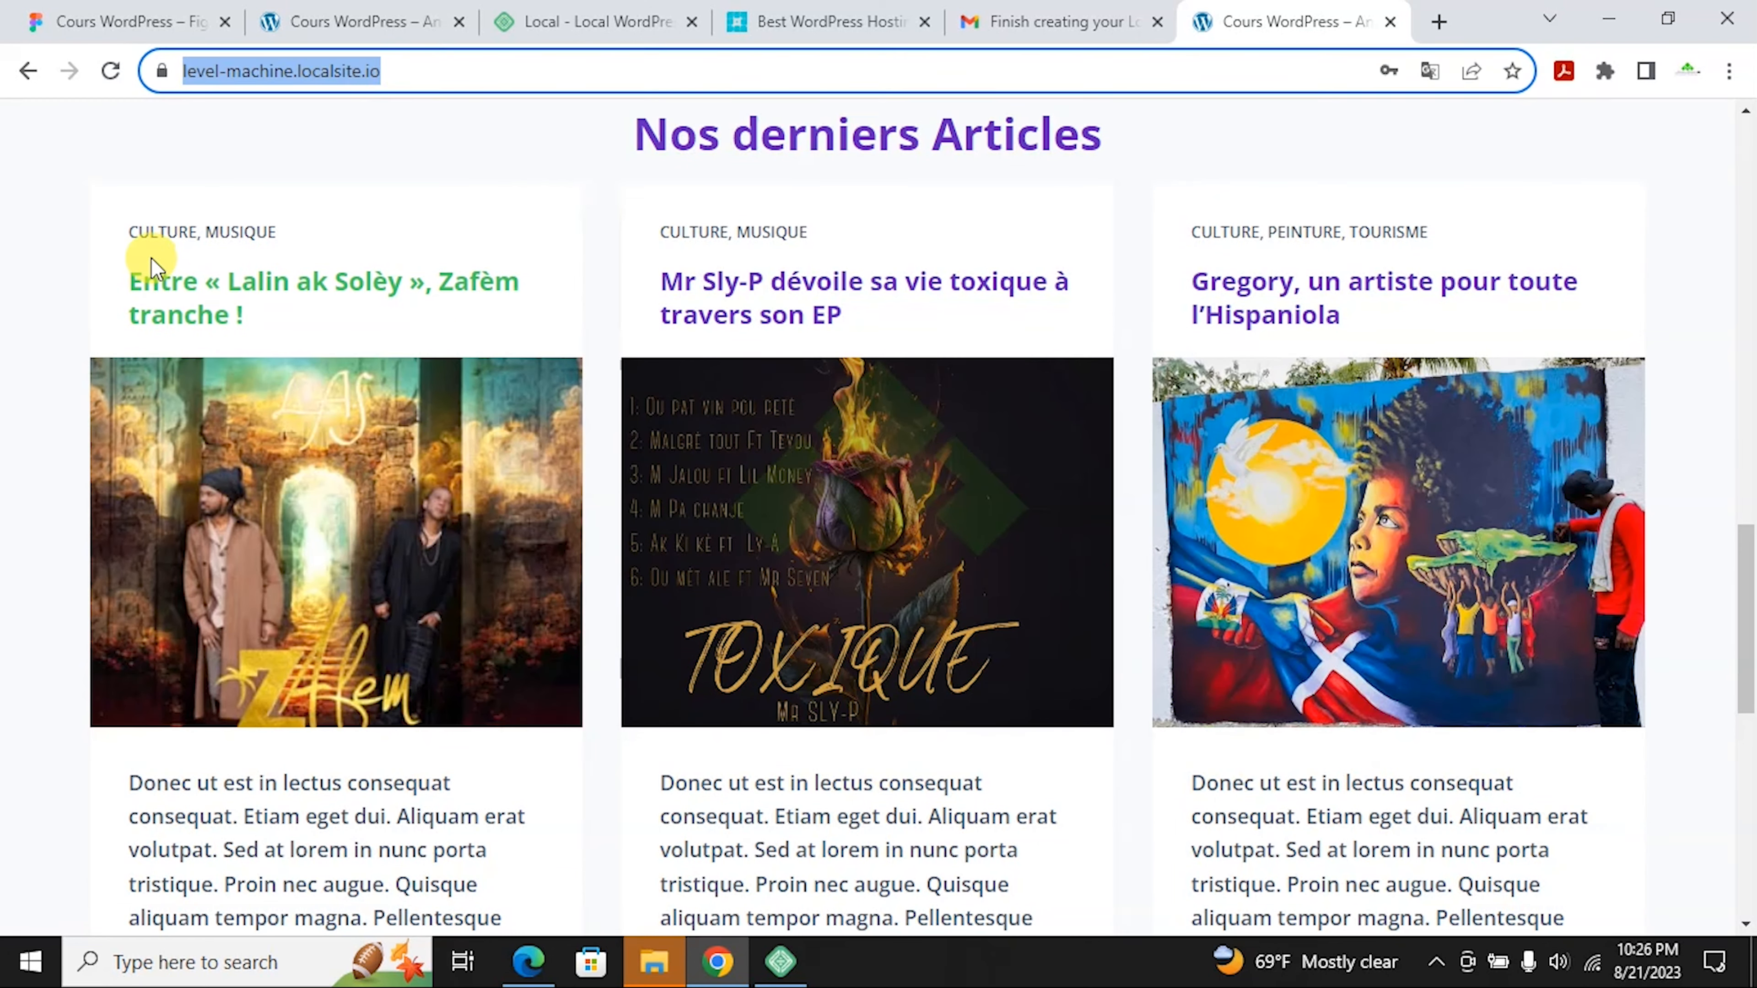
scroll(159, 424, "down", 1)
scroll(159, 424, "down", 5)
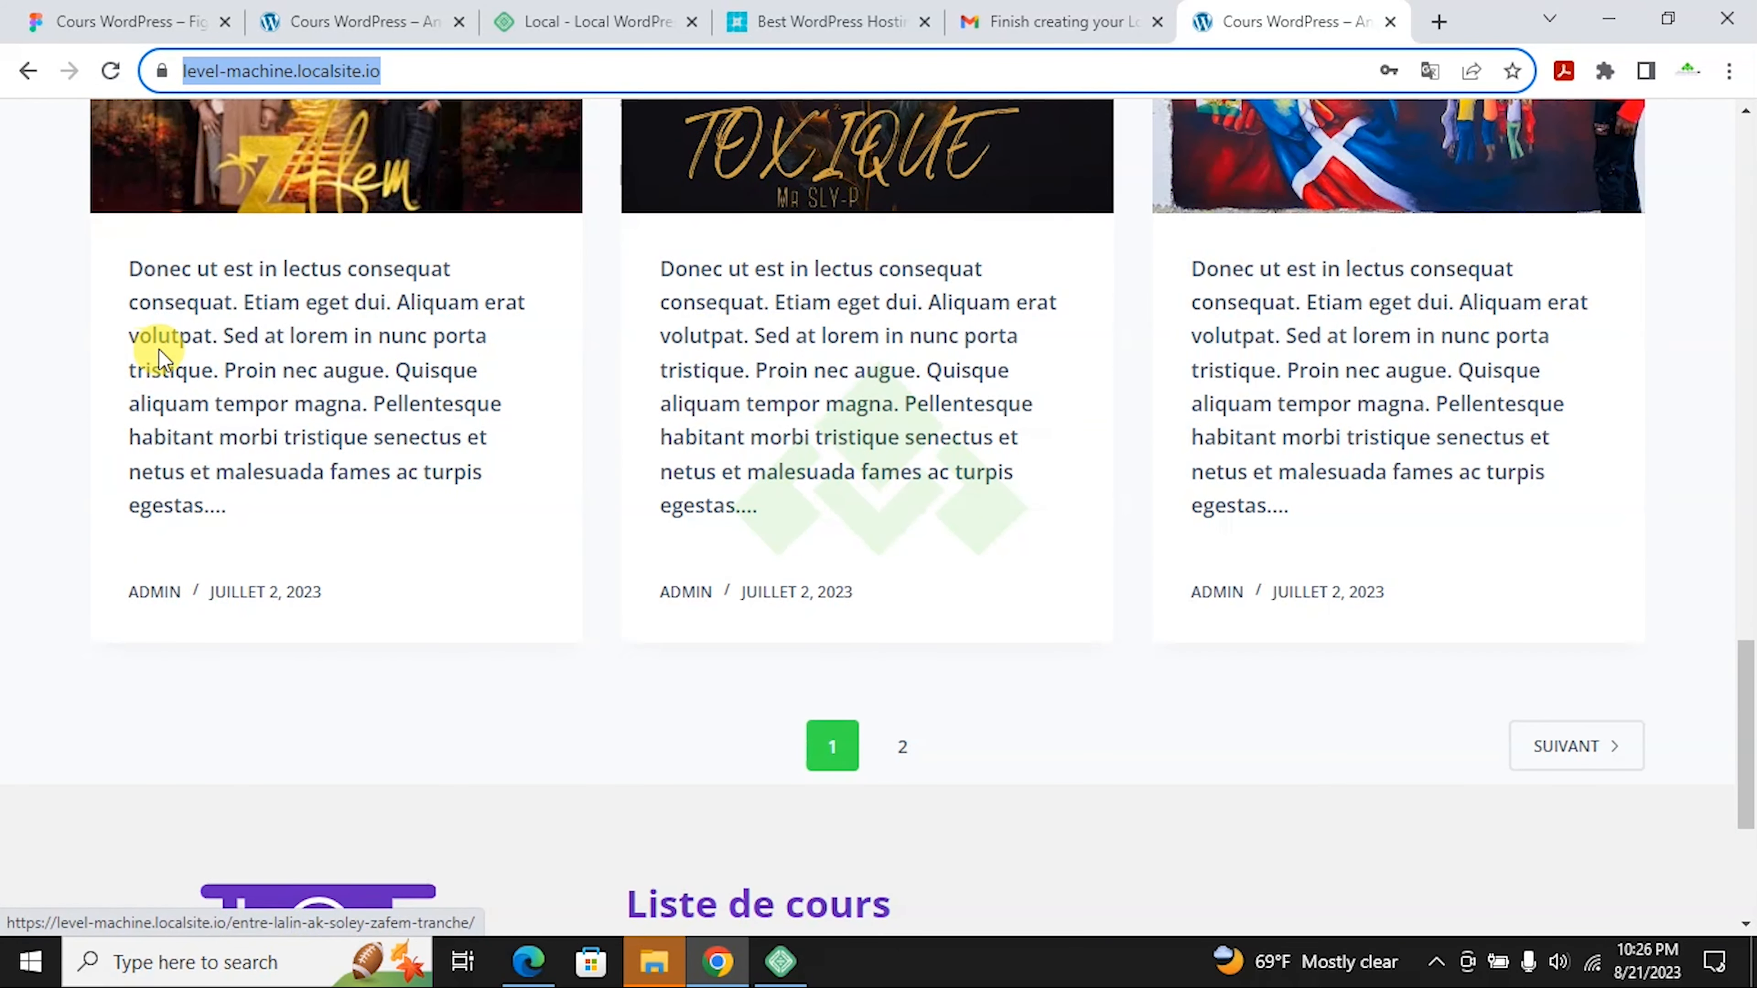
scroll(1012, 471, "down", 4)
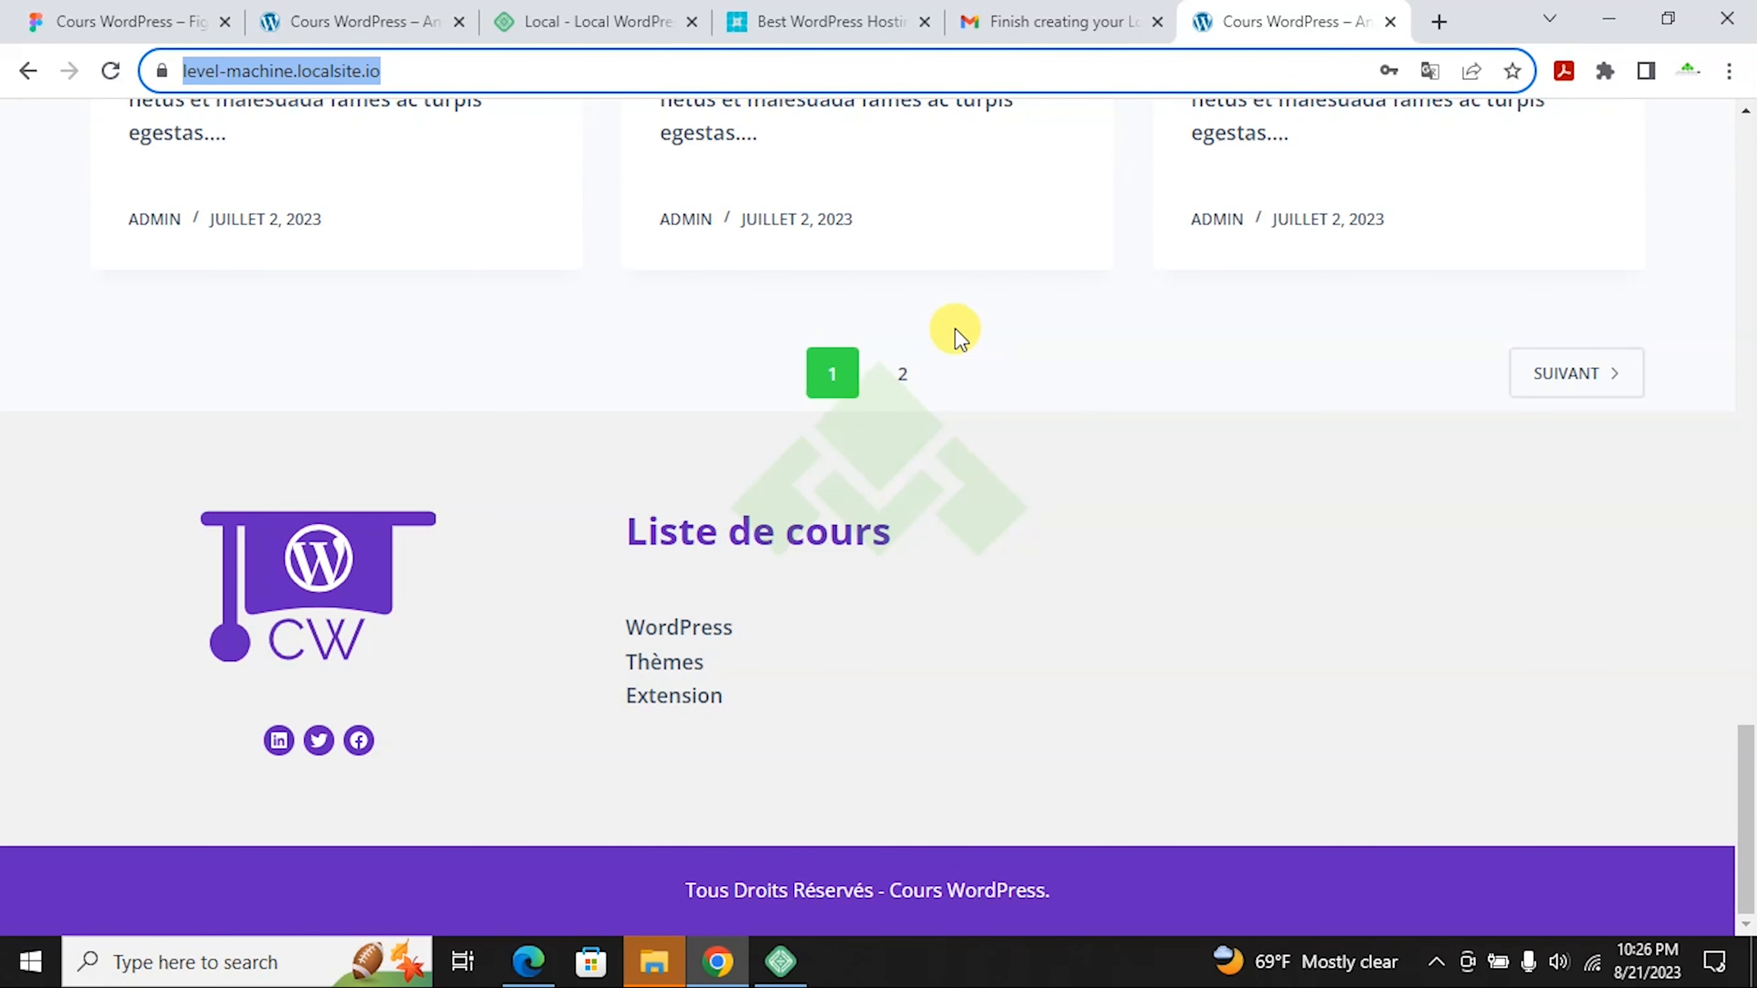